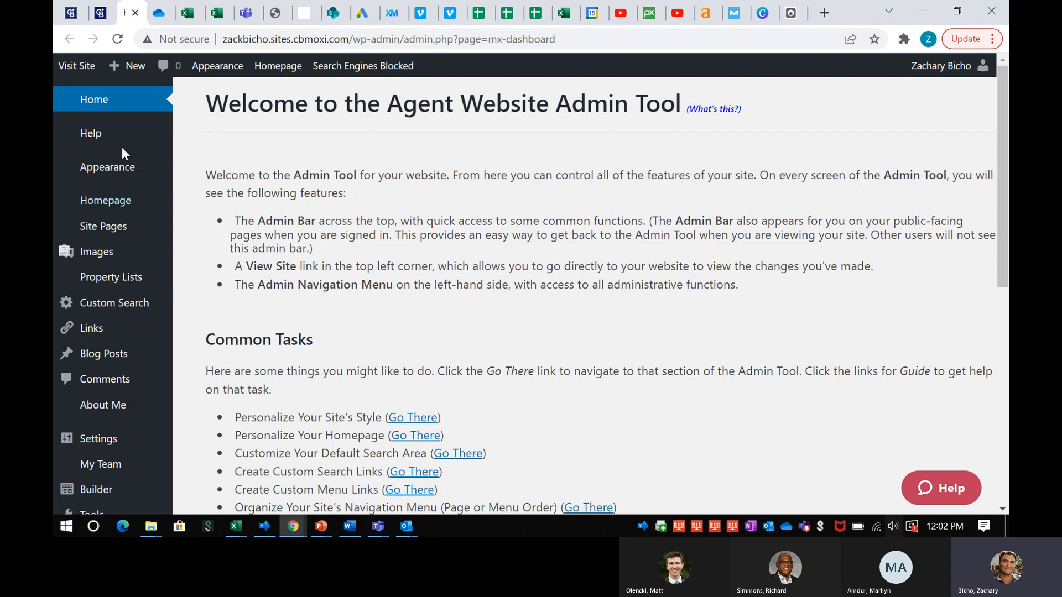
# Open the agent's public website and view the pages listed under About Me
pyautogui.moveTo(112, 170)
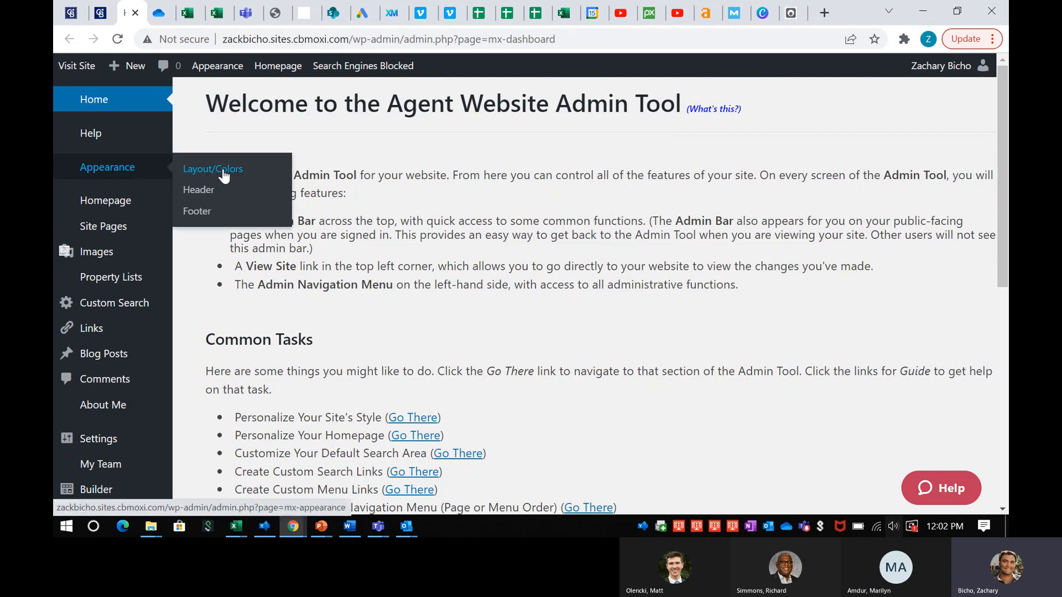
pyautogui.moveTo(117, 232)
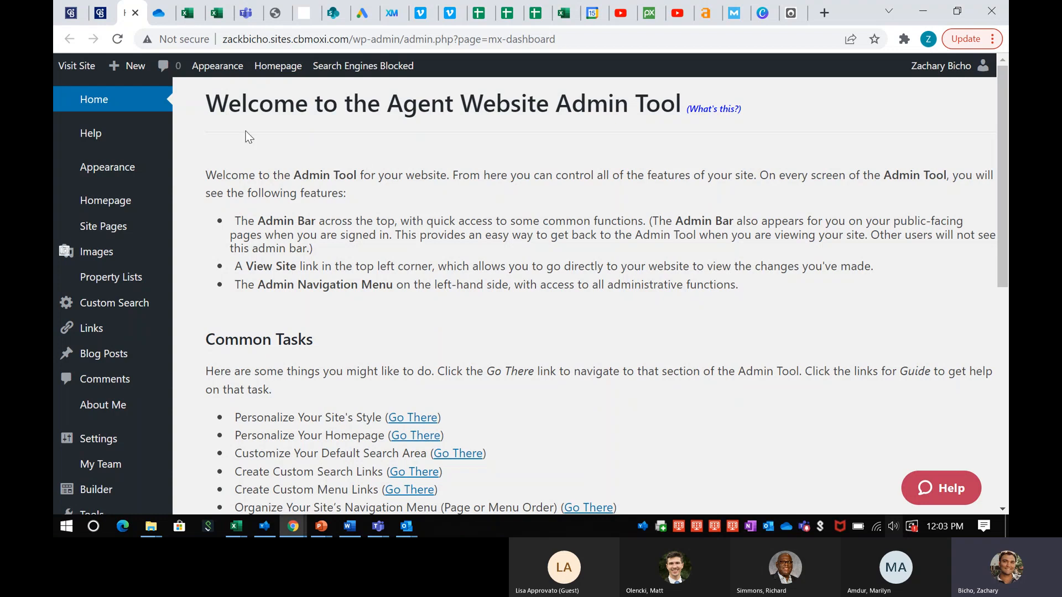
pyautogui.click(68, 67)
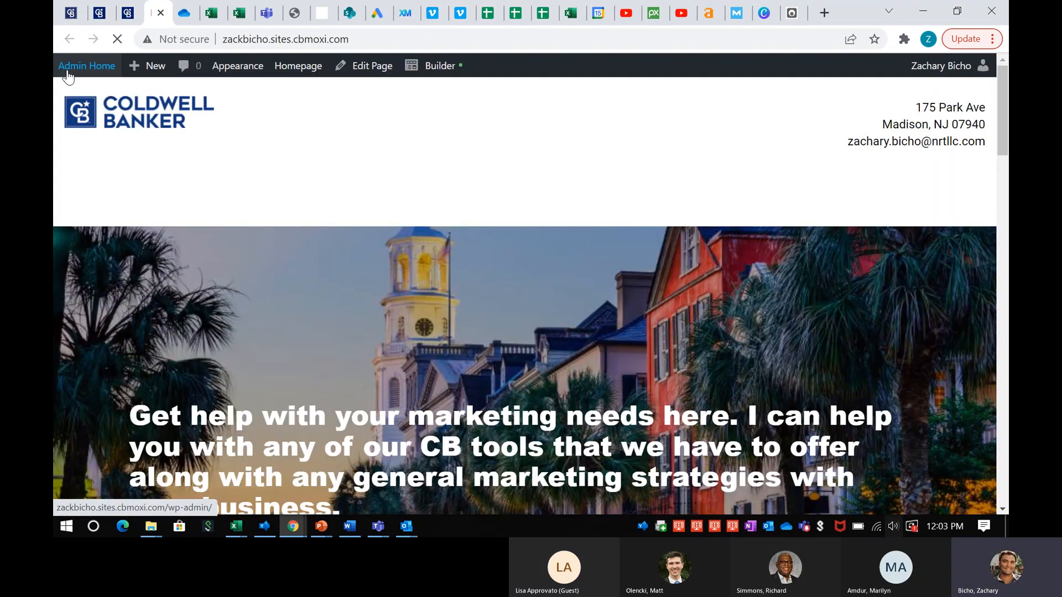
pyautogui.click(808, 200)
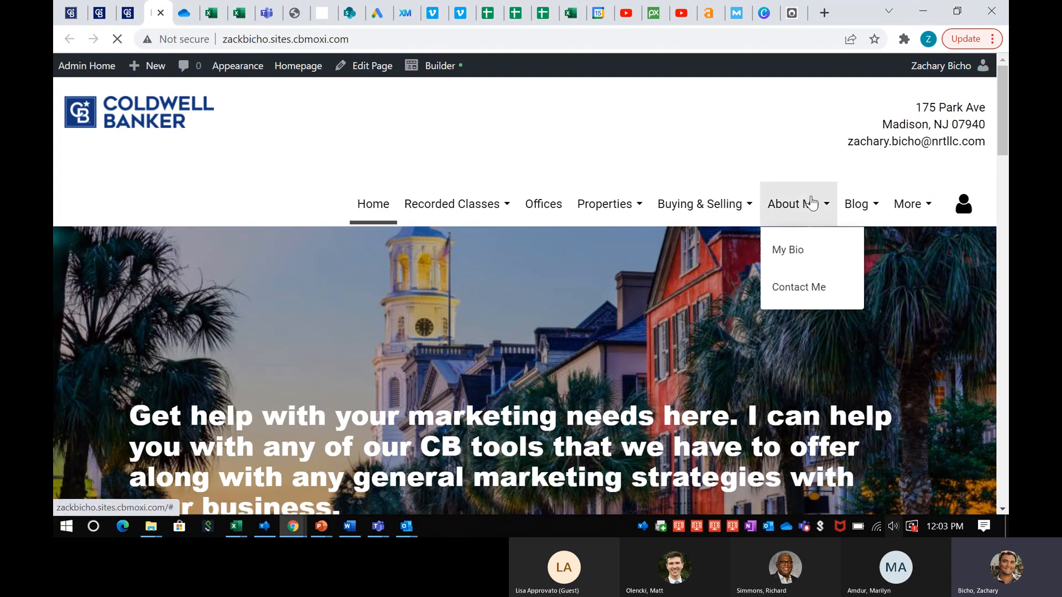
pyautogui.click(658, 270)
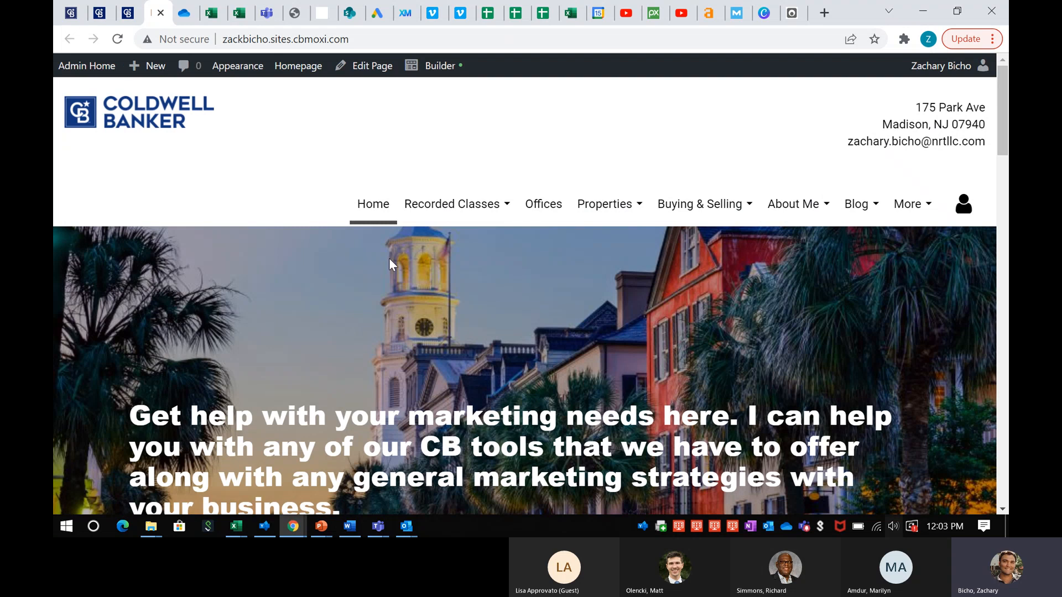
# Scroll through the home page, view the Need Market Information resource, then return home
pyautogui.scroll(-7, 489, 260)
pyautogui.scroll(-15, 489, 260)
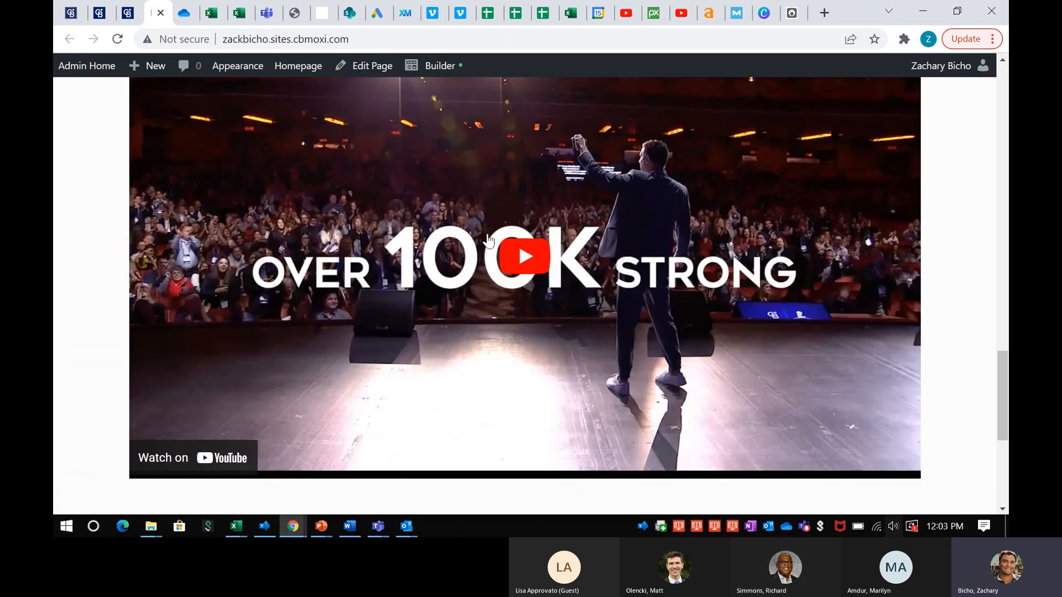
pyautogui.scroll(8, 488, 242)
pyautogui.scroll(3, 488, 241)
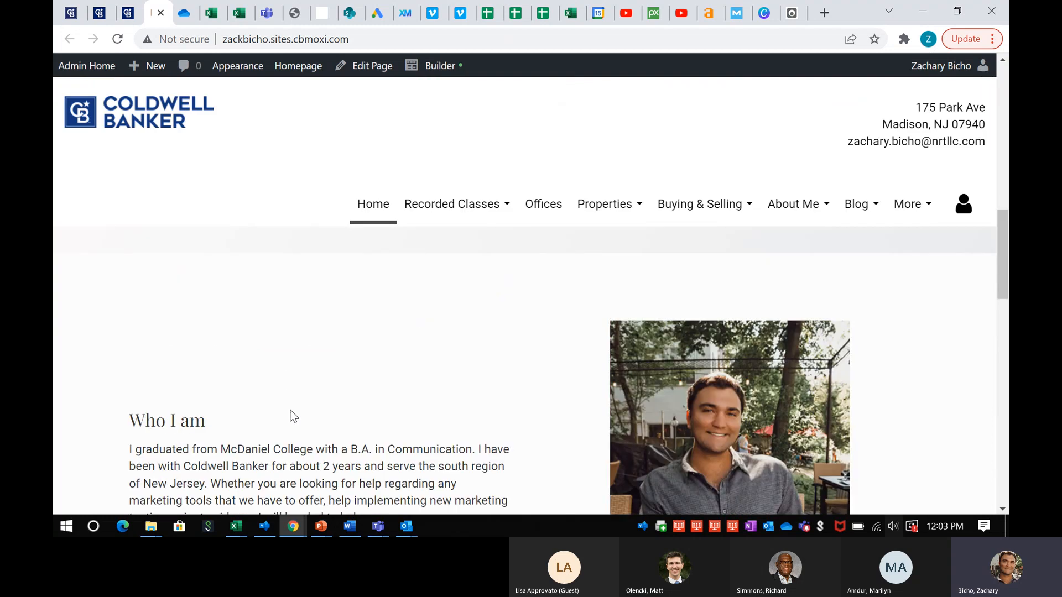
pyautogui.scroll(3, 315, 421)
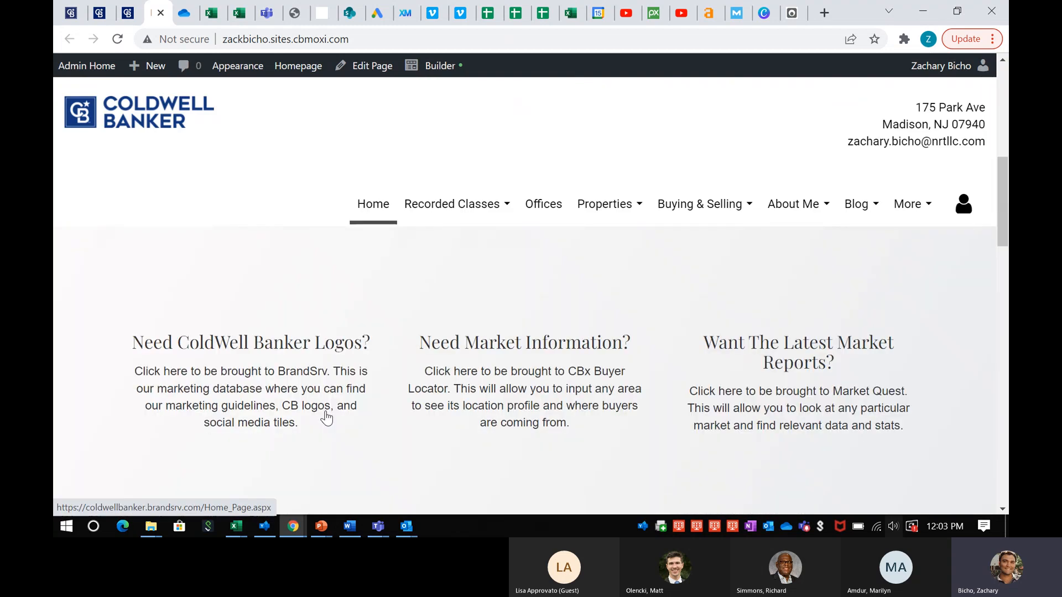
pyautogui.click(530, 347)
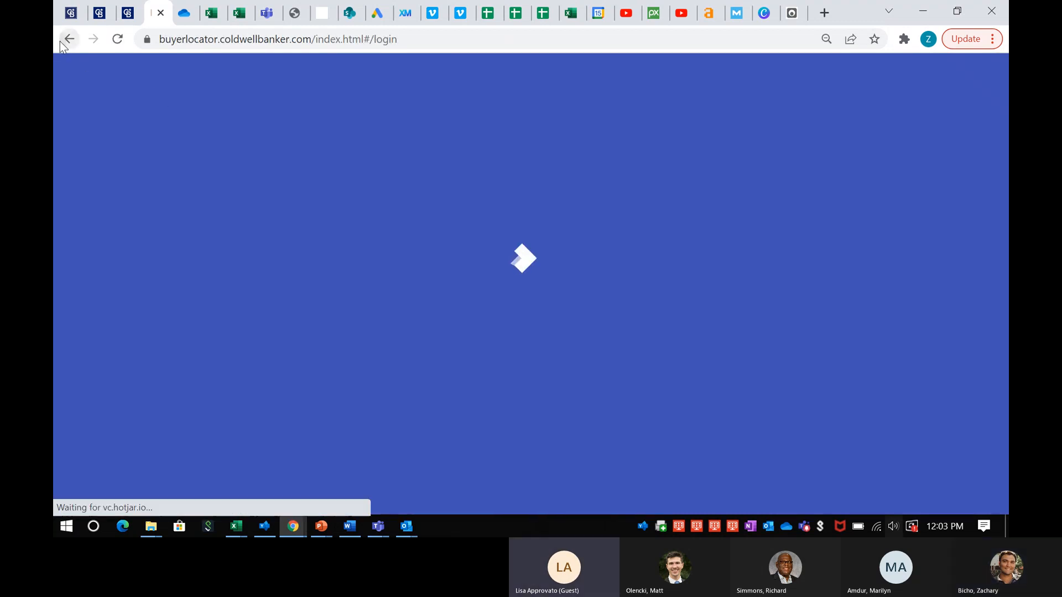
pyautogui.click(62, 41)
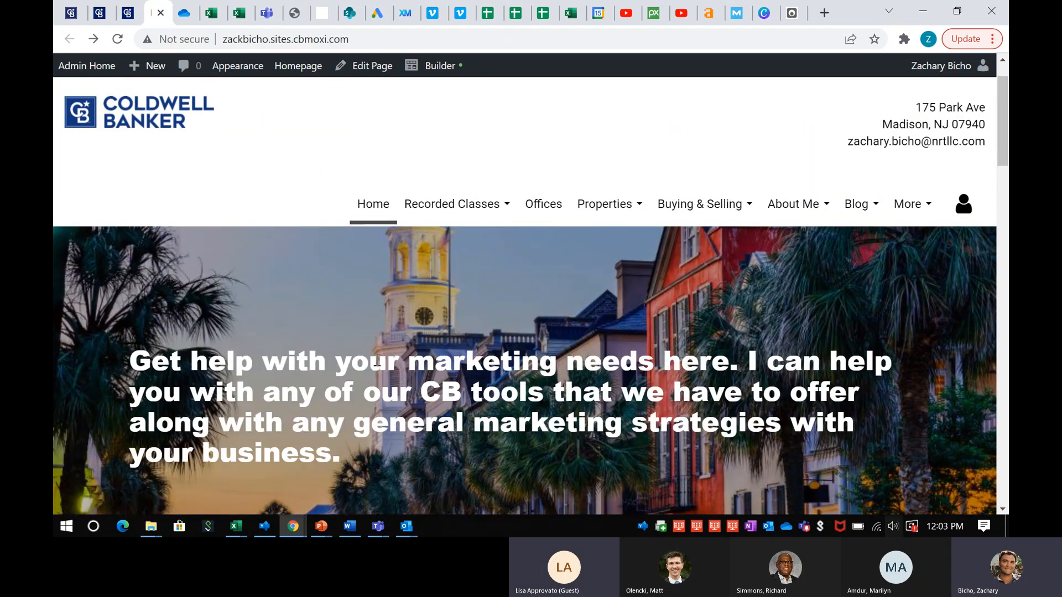
pyautogui.click(378, 526)
pyautogui.click(532, 449)
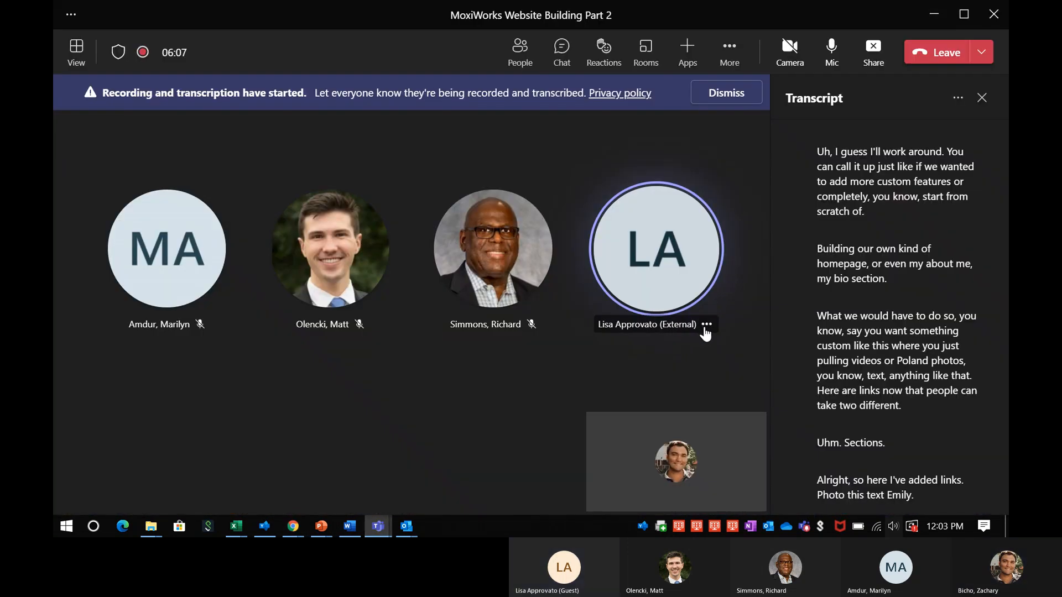
pyautogui.click(706, 324)
pyautogui.click(776, 267)
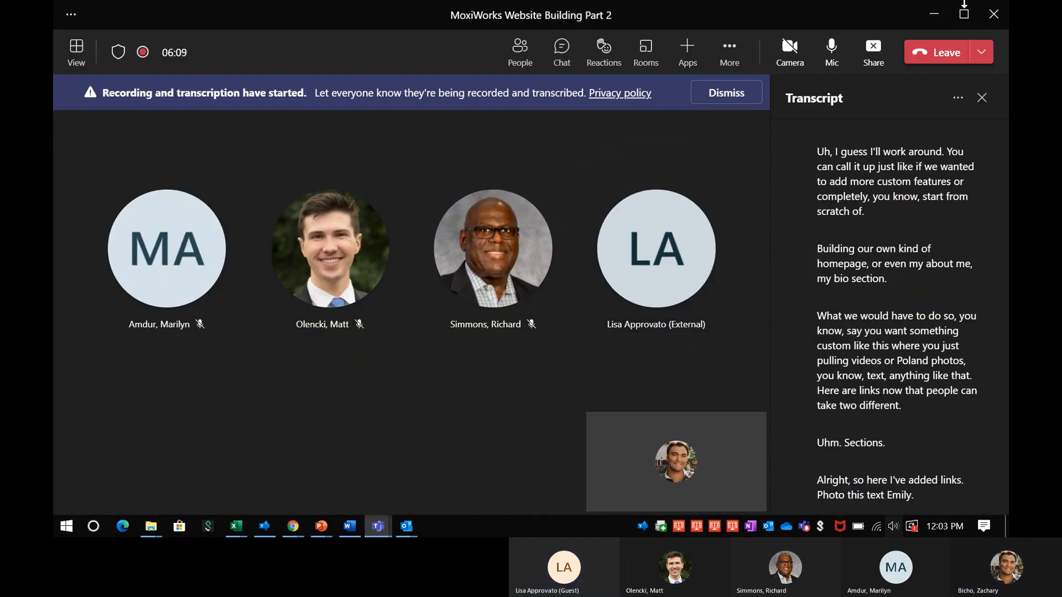
pyautogui.click(939, 19)
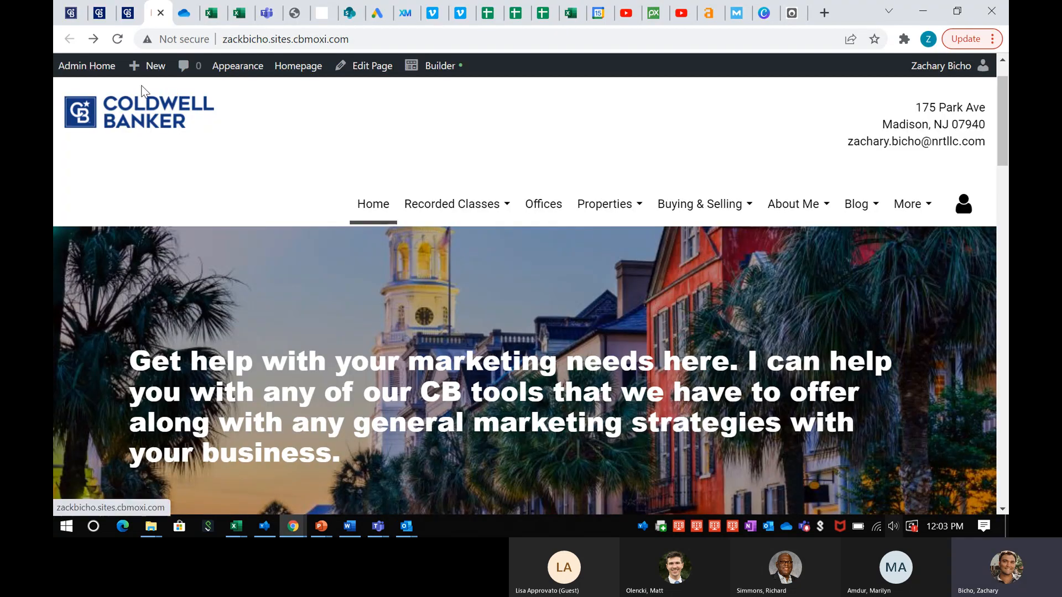
# Open Appearance > Layout/Colors in the admin dashboard to see the homepage layout options
pyautogui.click(123, 14)
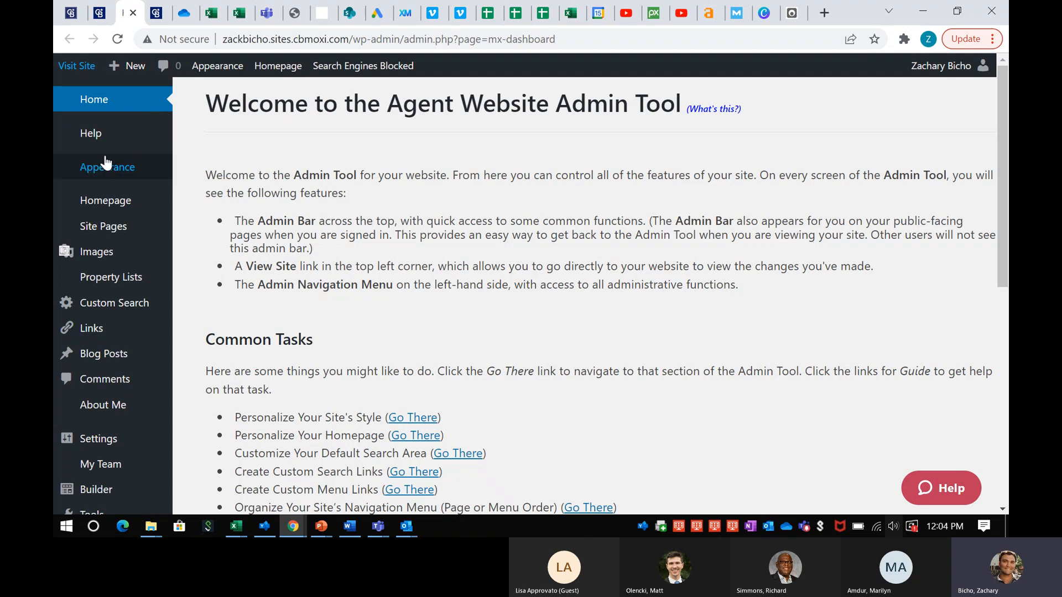
pyautogui.moveTo(150, 167)
pyautogui.click(231, 171)
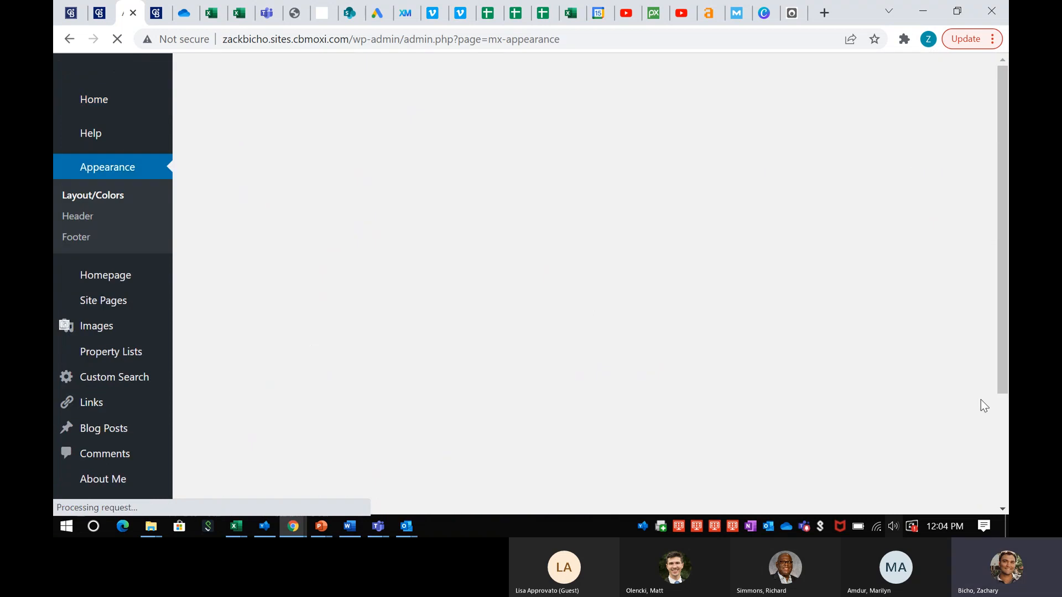
pyautogui.scroll(-1, 542, 285)
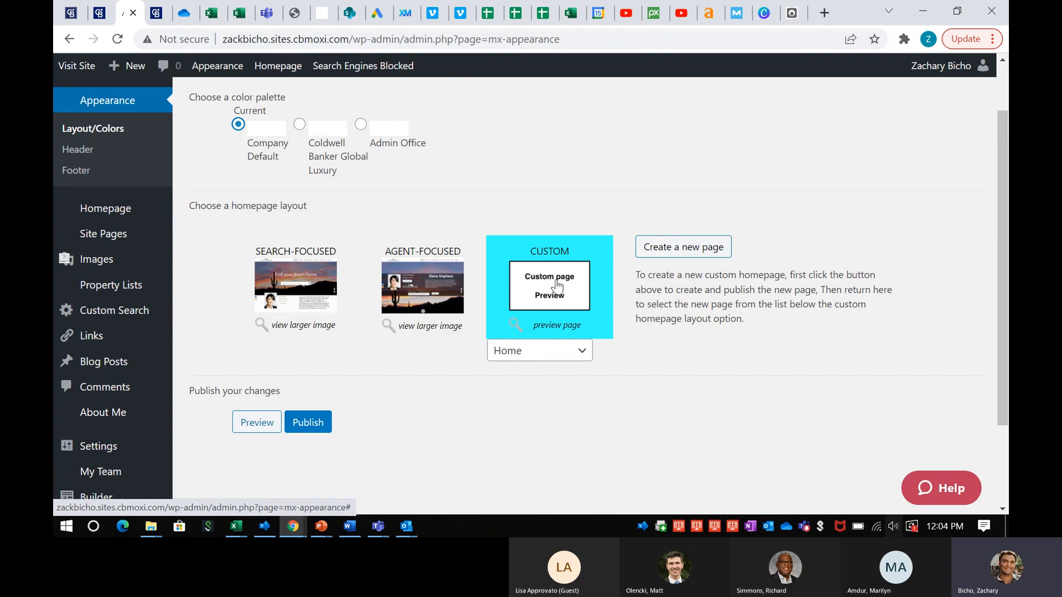
# Start a new page titled 'Home Test', then type and erase test text in its body
pyautogui.click(694, 252)
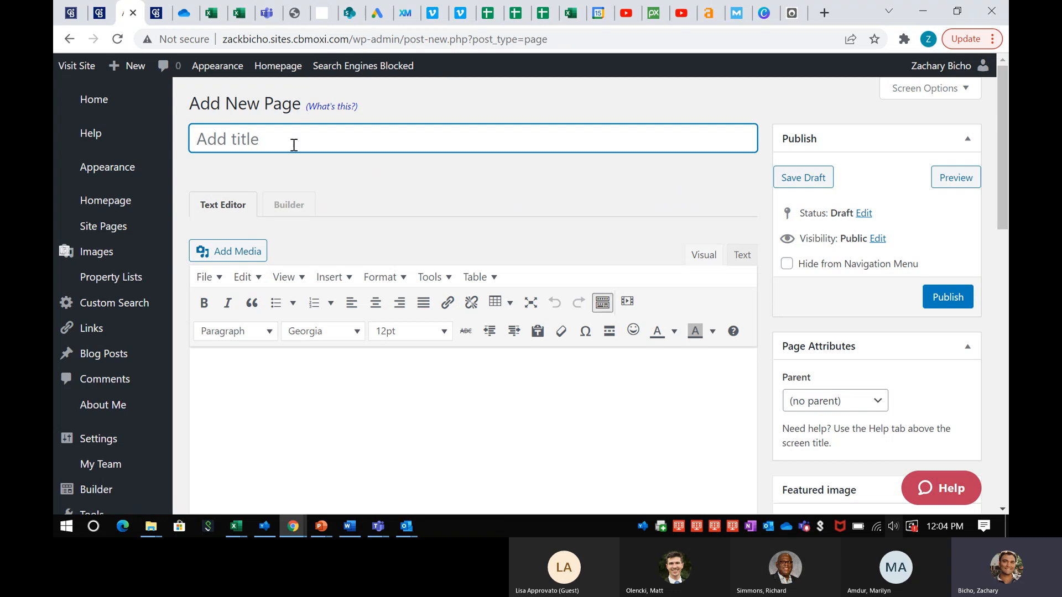
pyautogui.write('Home Test')
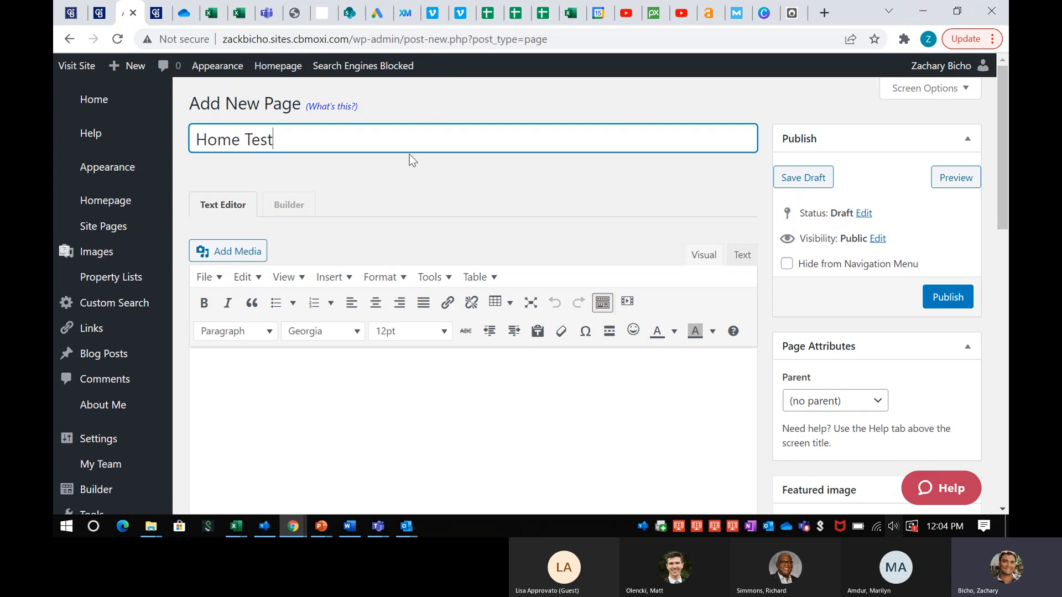
pyautogui.scroll(-2, 365, 157)
pyautogui.scroll(-1, 353, 219)
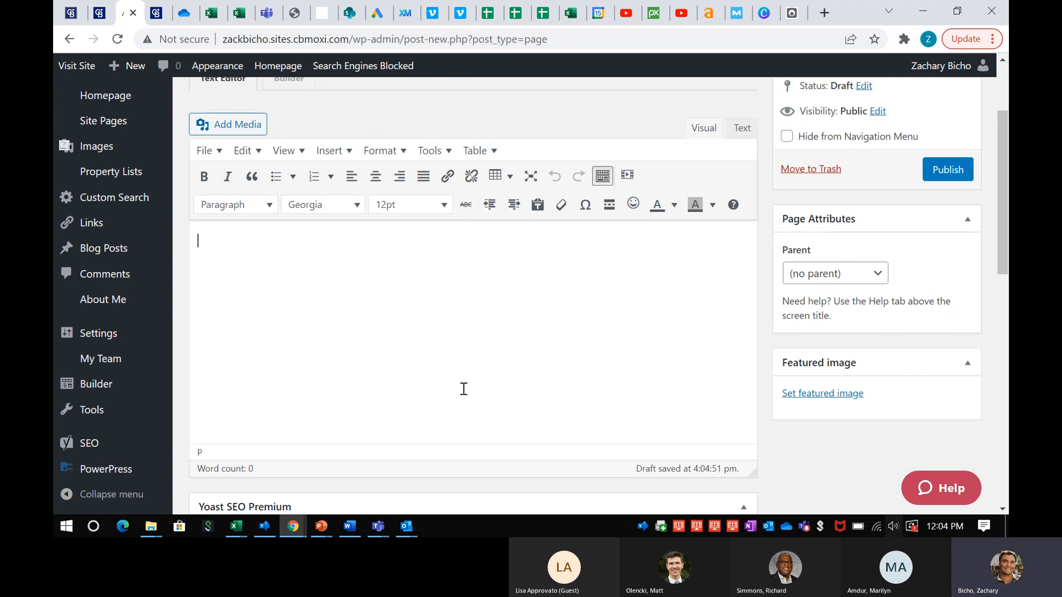
pyautogui.write('kdmclsdm')
pyautogui.press('BackSpace')
pyautogui.press('BackSpace')
pyautogui.press('BackSpace')
pyautogui.press('BackSpace')
pyautogui.press('BackSpace')
pyautogui.press('BackSpace')
pyautogui.press('BackSpace')
pyautogui.press('BackSpace')
# Scroll down to review the page's Yoast SEO box, then back up
pyautogui.scroll(-3, 353, 260)
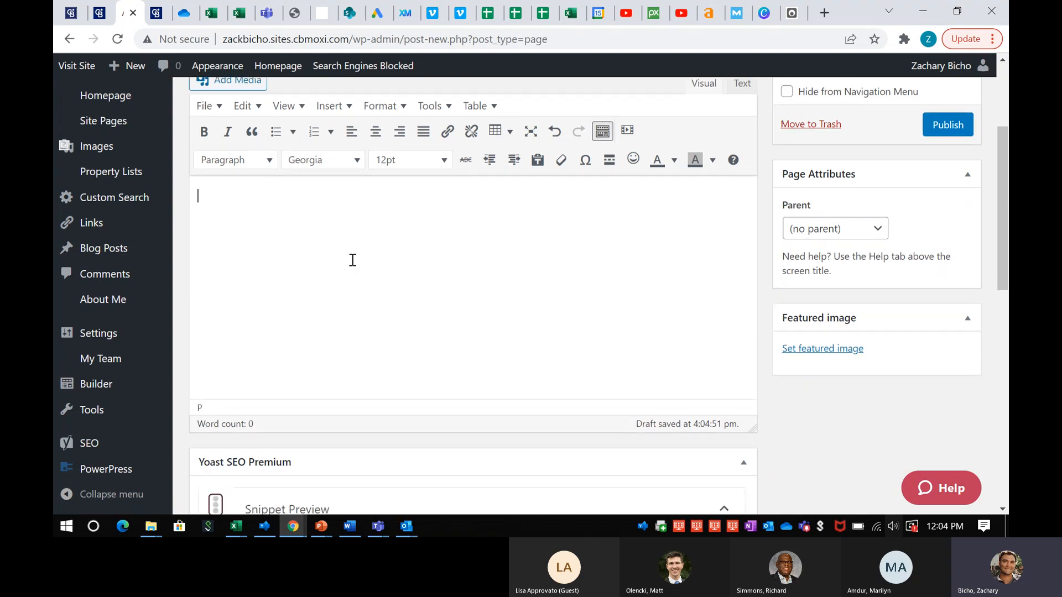
pyautogui.scroll(-3, 332, 280)
pyautogui.scroll(-3, 387, 302)
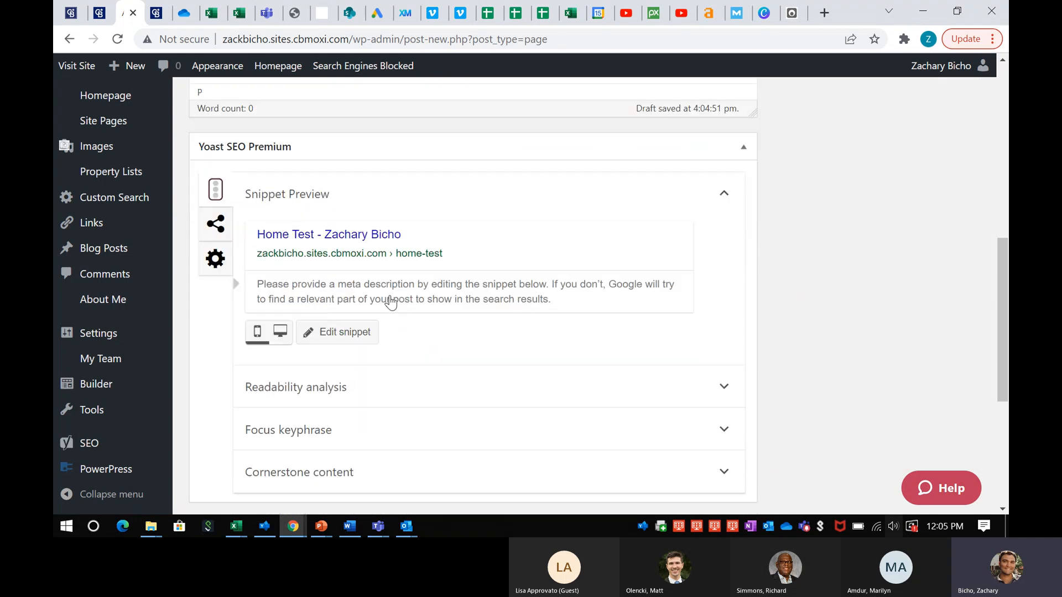
pyautogui.scroll(-3, 391, 303)
pyautogui.scroll(-1, 353, 209)
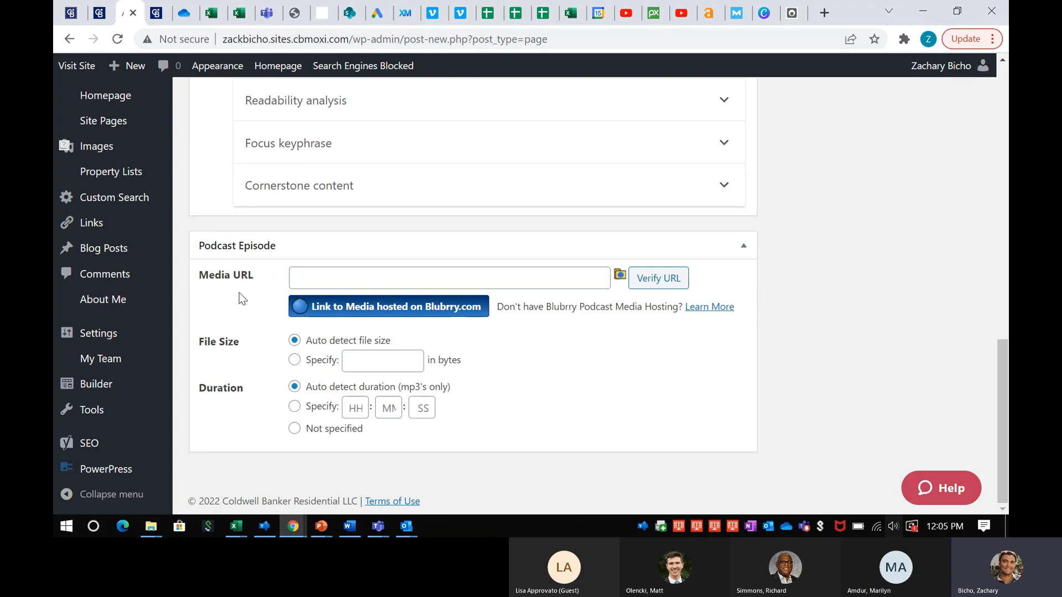
pyautogui.scroll(2, 239, 299)
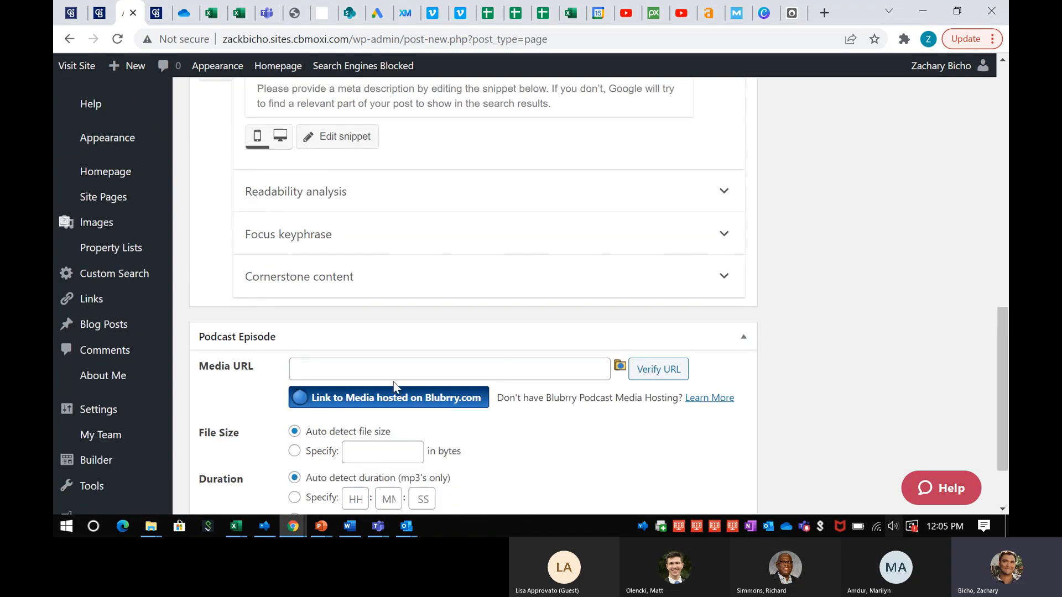
pyautogui.scroll(8, 394, 384)
pyautogui.scroll(3, 394, 383)
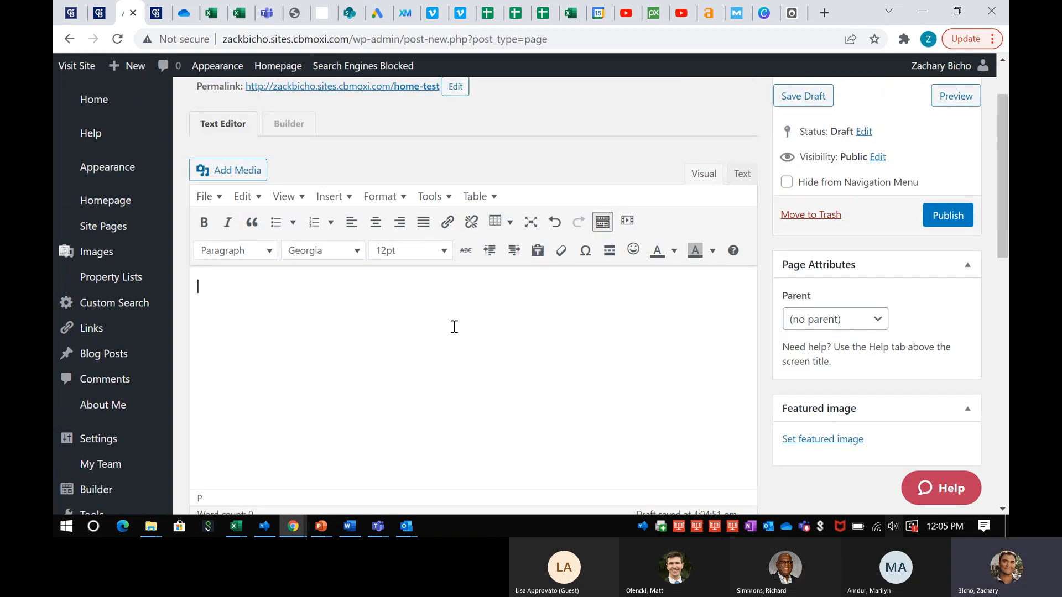
pyautogui.scroll(2, 407, 324)
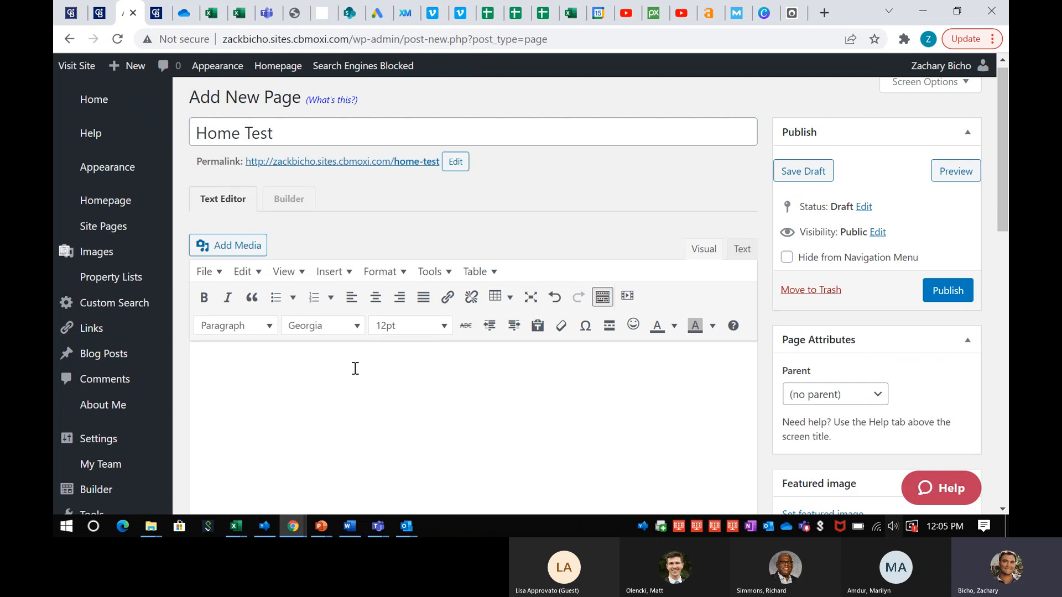
pyautogui.scroll(1, 355, 368)
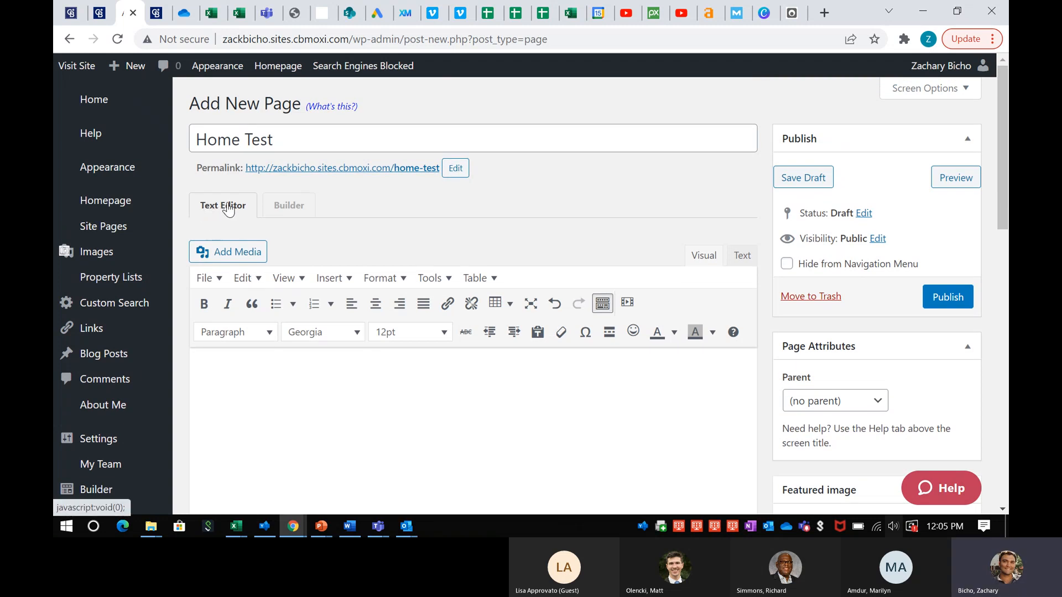
pyautogui.click(293, 205)
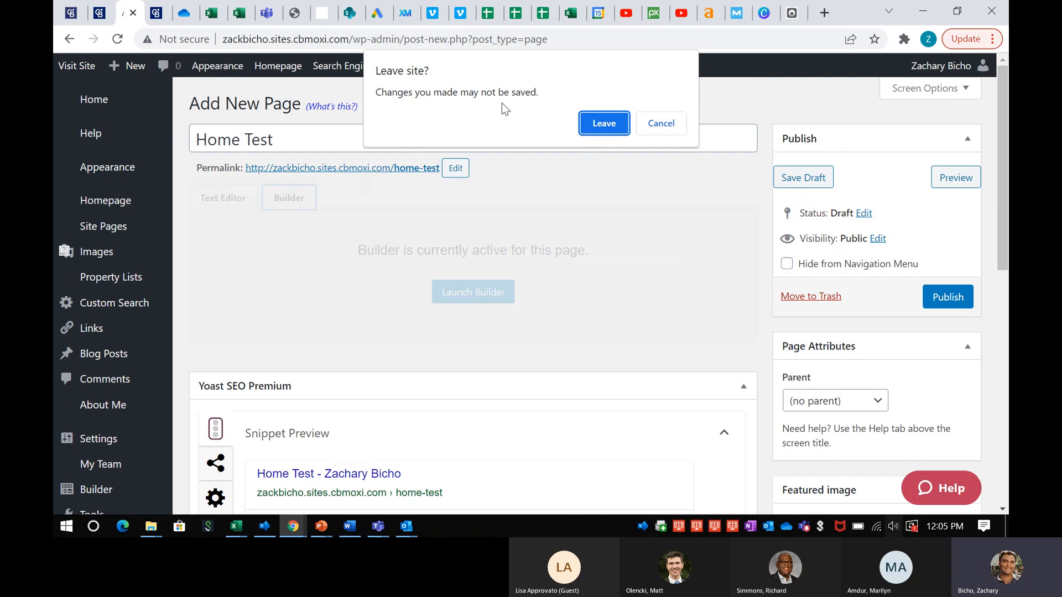
pyautogui.click(603, 124)
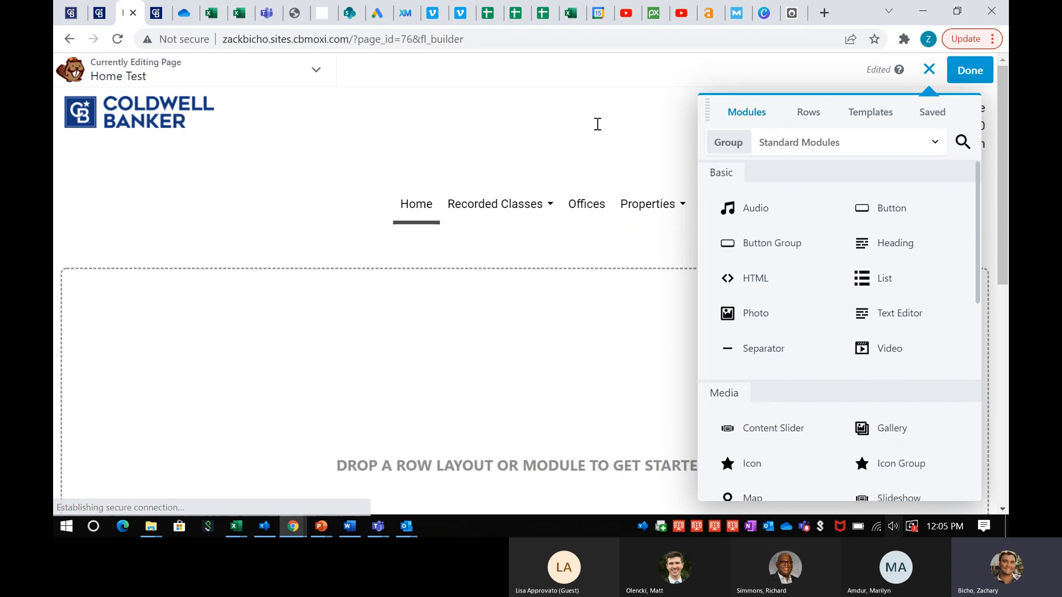
pyautogui.click(929, 69)
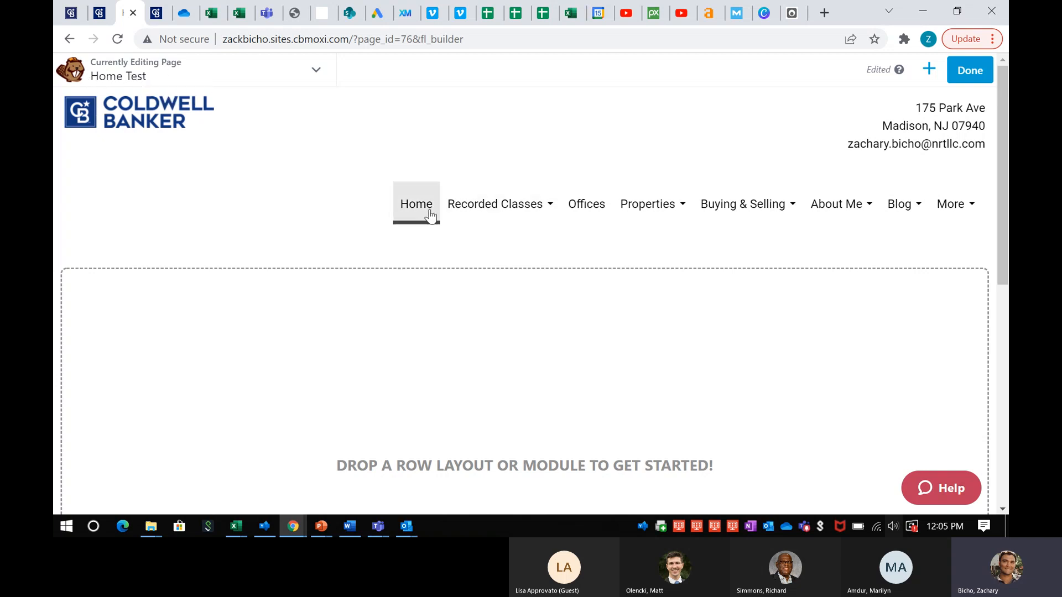
pyautogui.scroll(-6, 297, 280)
pyautogui.scroll(1, 313, 258)
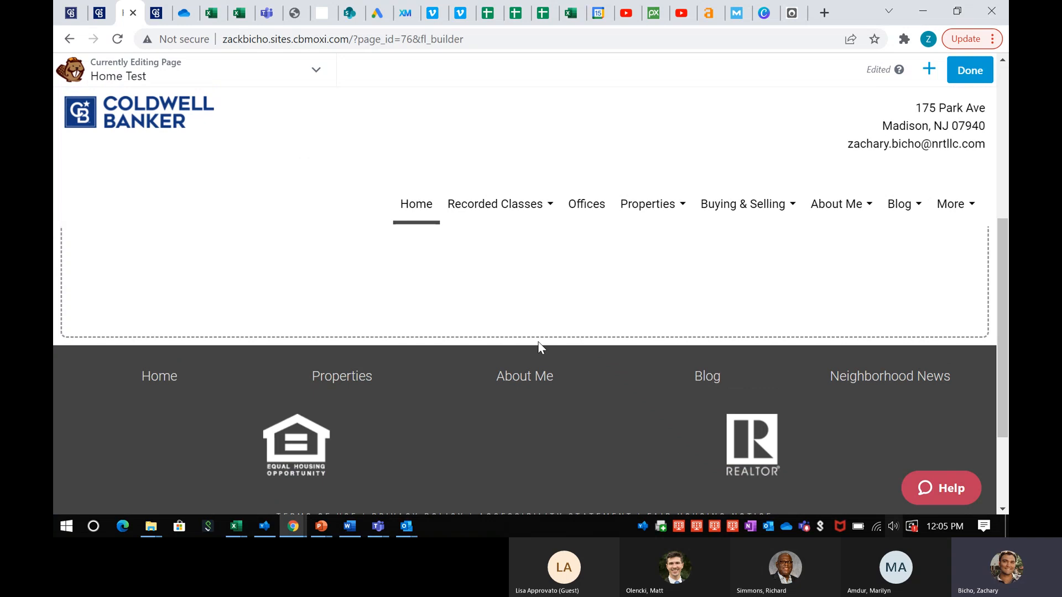
pyautogui.scroll(3, 514, 368)
pyautogui.scroll(2, 515, 369)
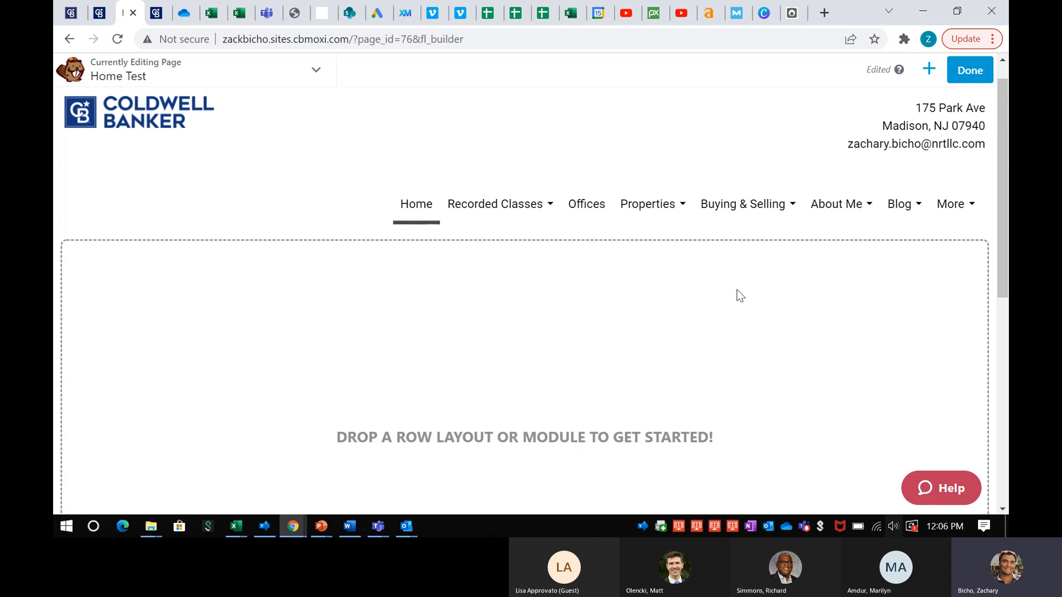
pyautogui.scroll(-3, 584, 299)
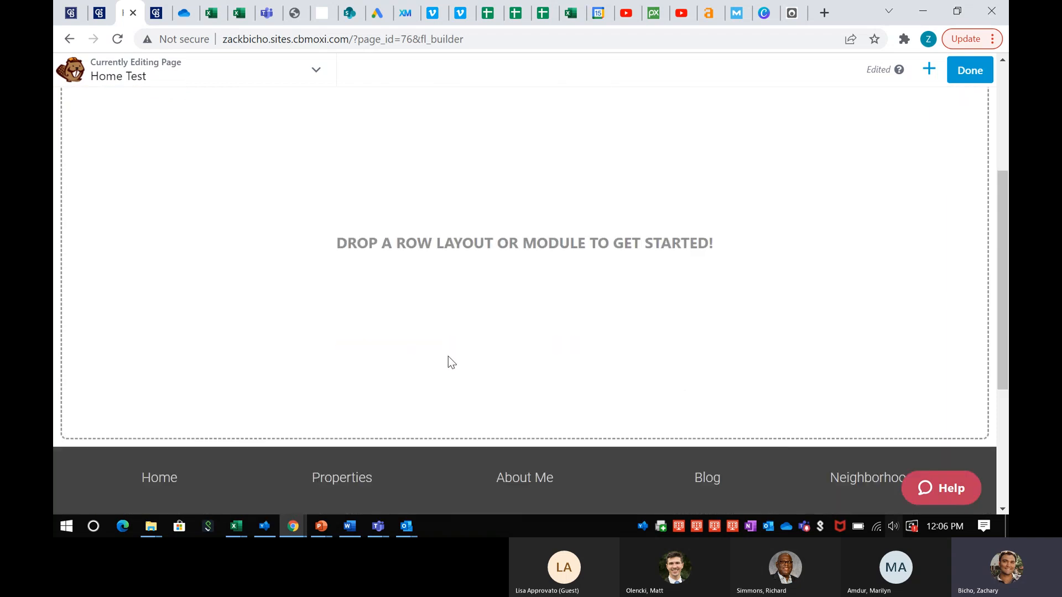
pyautogui.scroll(4, 452, 362)
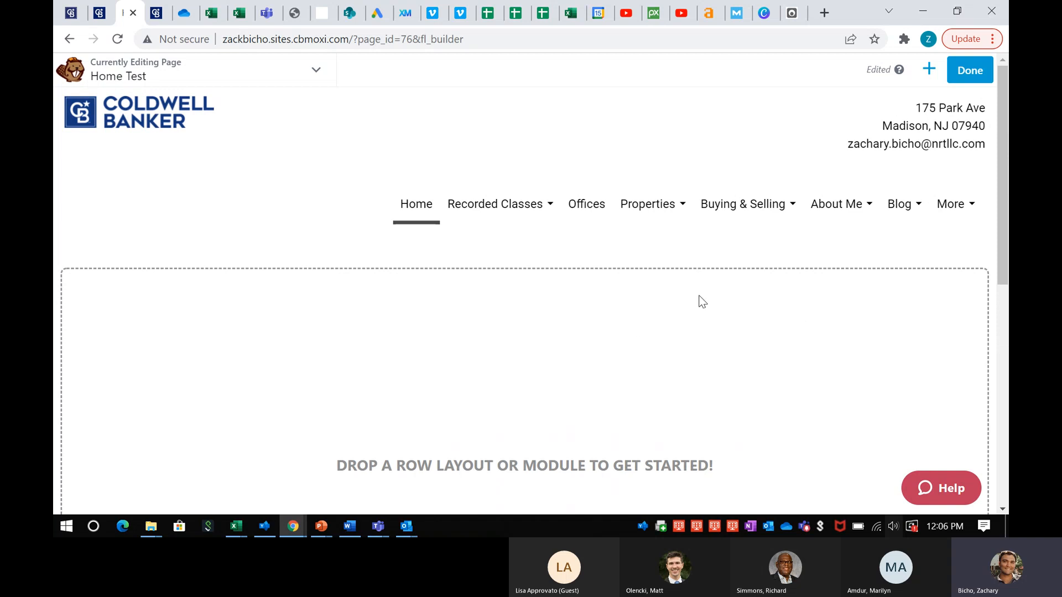
# Show the Standard Modules panel and browse its Basic and Media modules
pyautogui.click(929, 72)
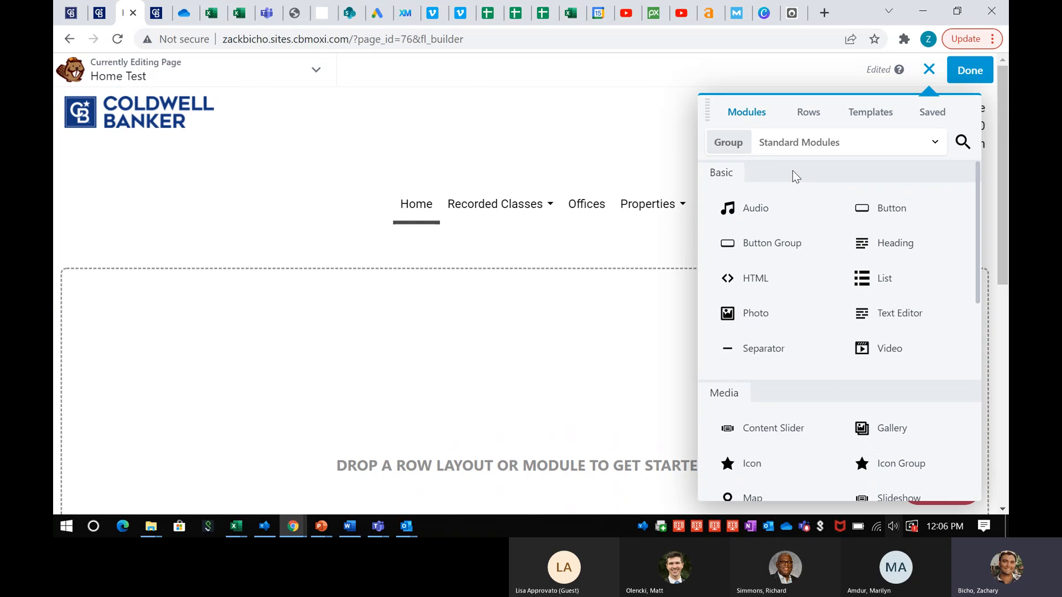
pyautogui.scroll(-1, 791, 185)
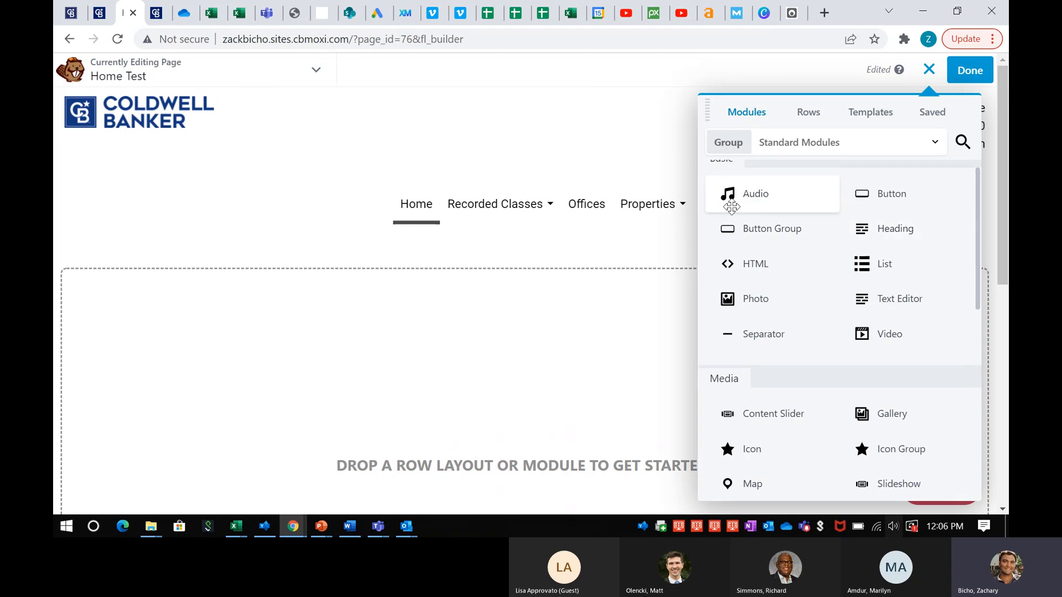
pyautogui.scroll(1, 816, 225)
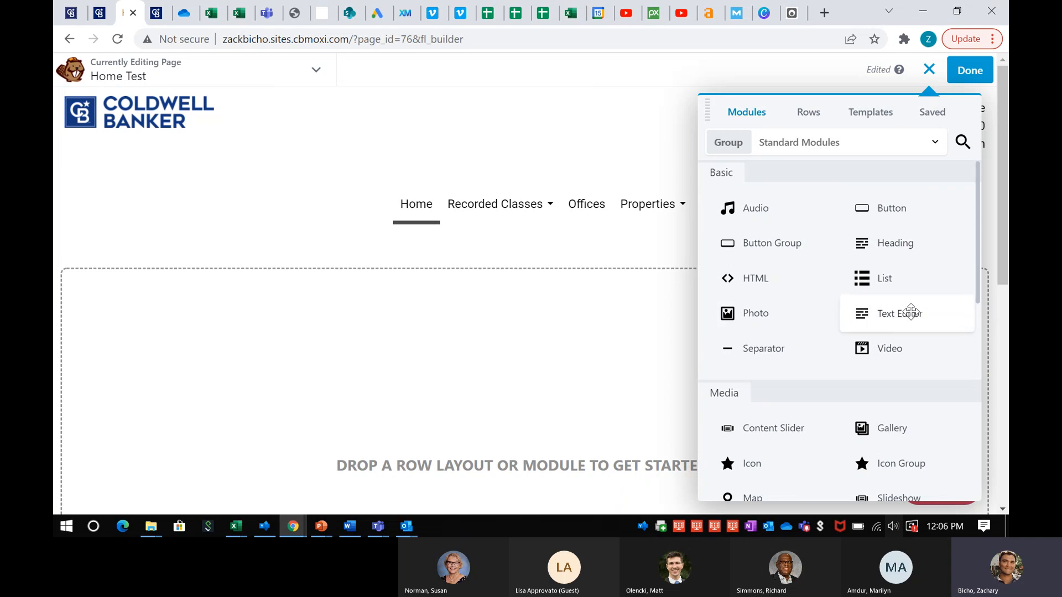
# Drop a Text Editor module onto the empty page and enter 'Here is my test site'
pyautogui.moveTo(911, 313); pyautogui.dragTo(467, 326)
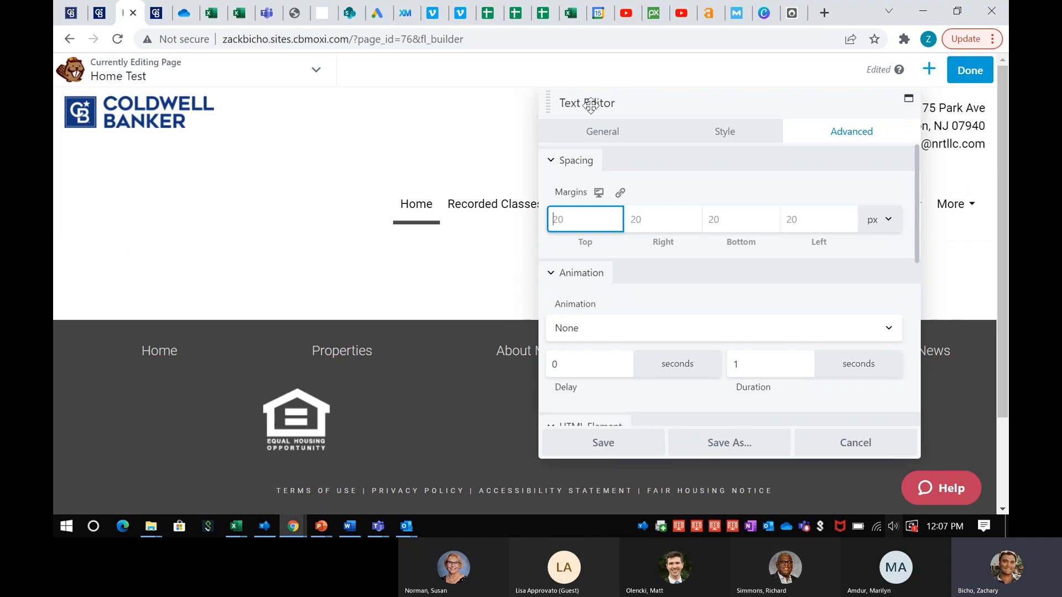
pyautogui.scroll(-7, 685, 210)
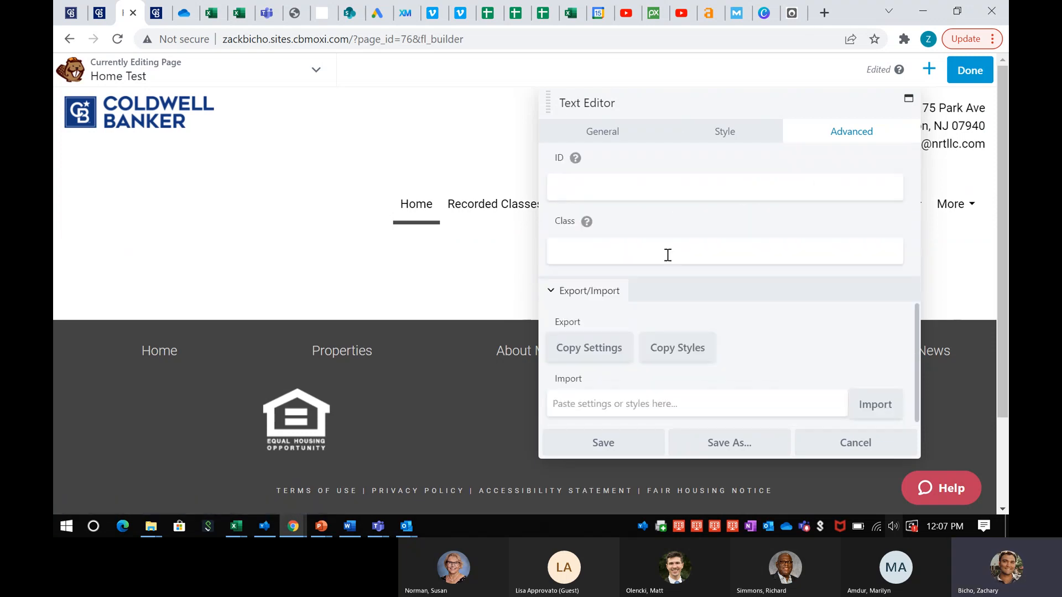
pyautogui.scroll(7, 680, 336)
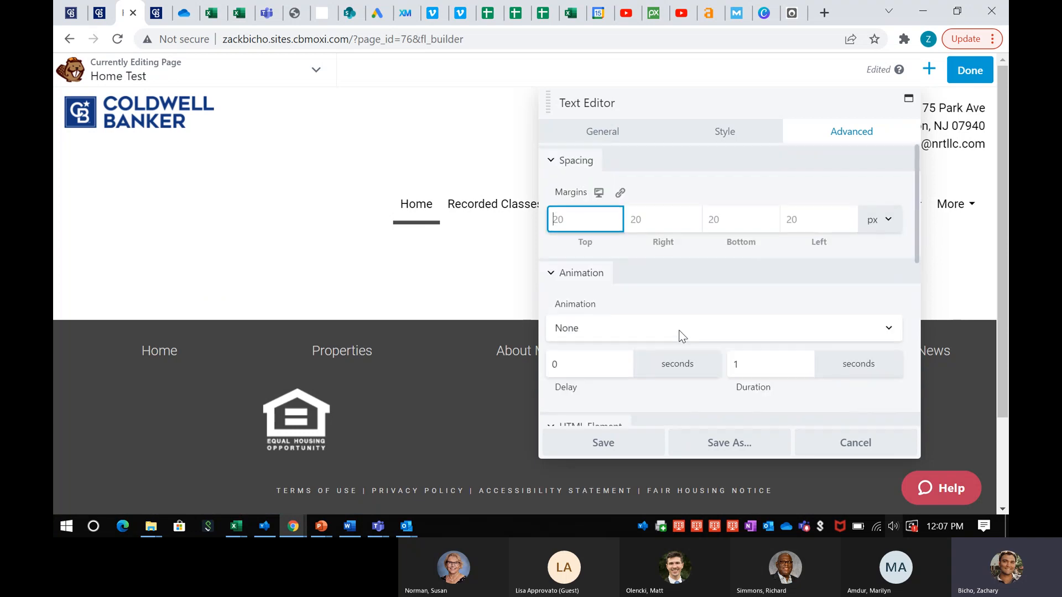
pyautogui.click(597, 136)
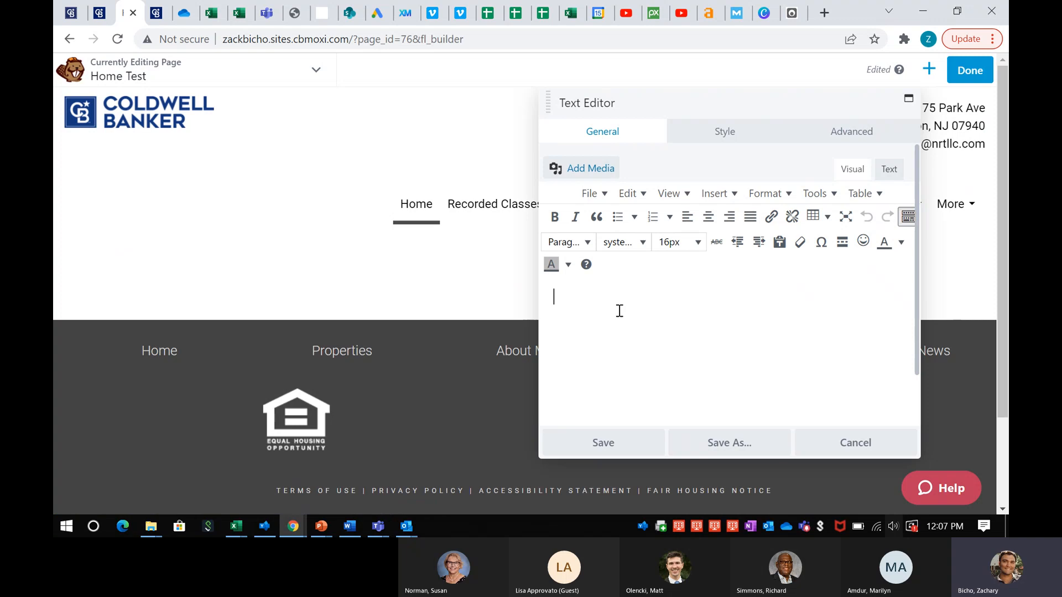
pyautogui.write('Her')
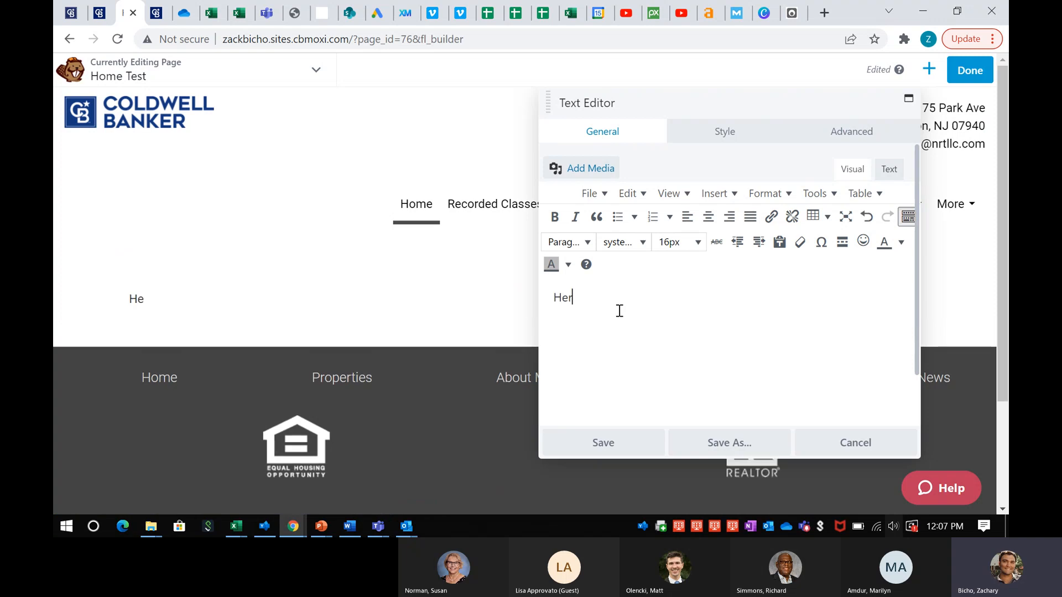
pyautogui.write('e is my test site')
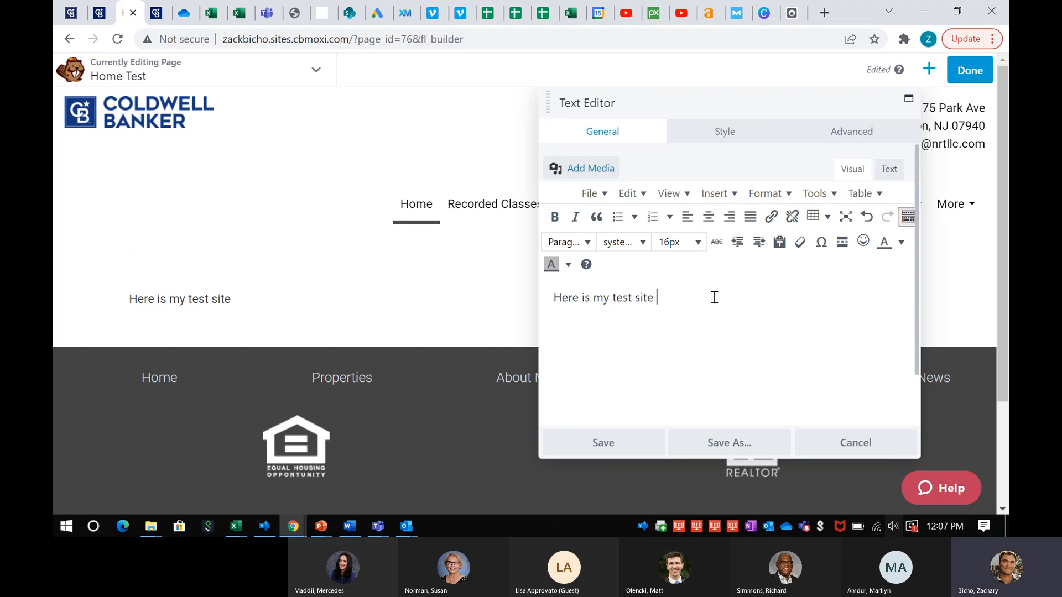
# Style the line as Heading 2 in the Impact font and save the text block
pyautogui.moveTo(398, 285)
pyautogui.tripleClick(584, 303)
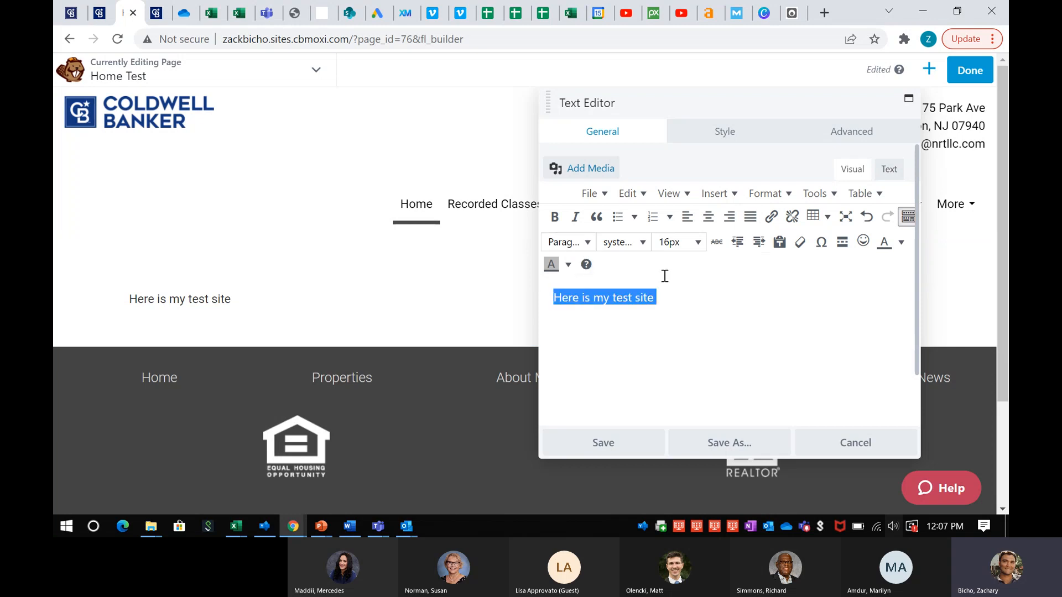
pyautogui.click(579, 251)
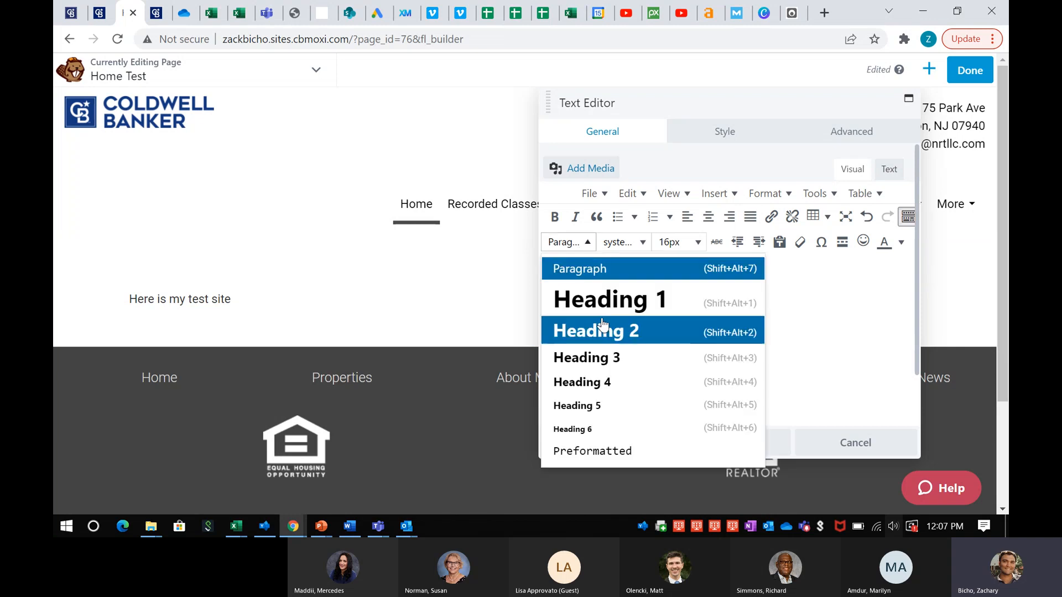
pyautogui.click(605, 330)
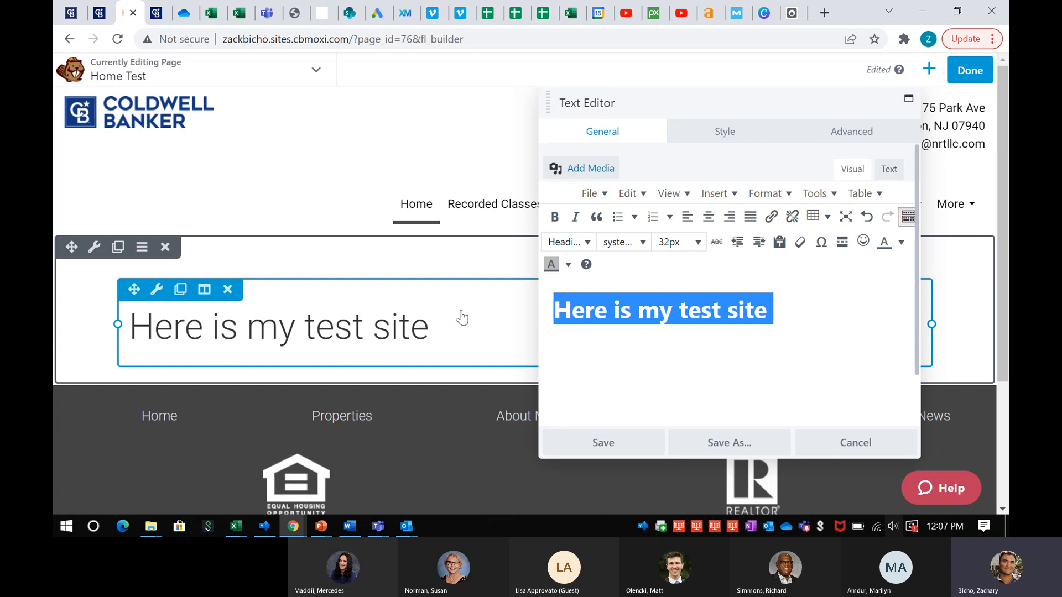
pyautogui.click(640, 243)
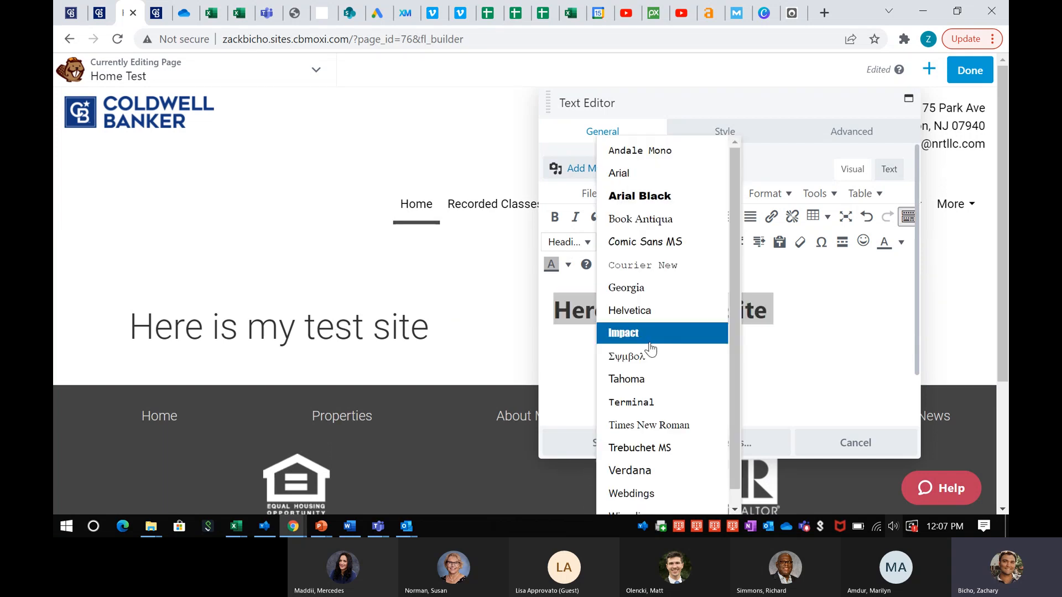
pyautogui.click(650, 335)
pyautogui.click(802, 301)
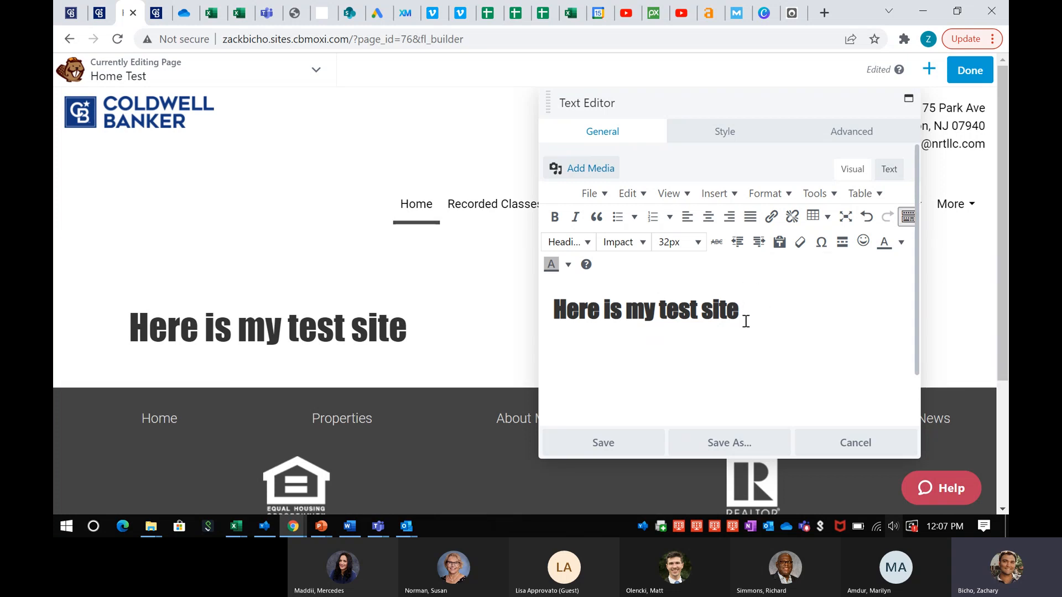
pyautogui.click(613, 446)
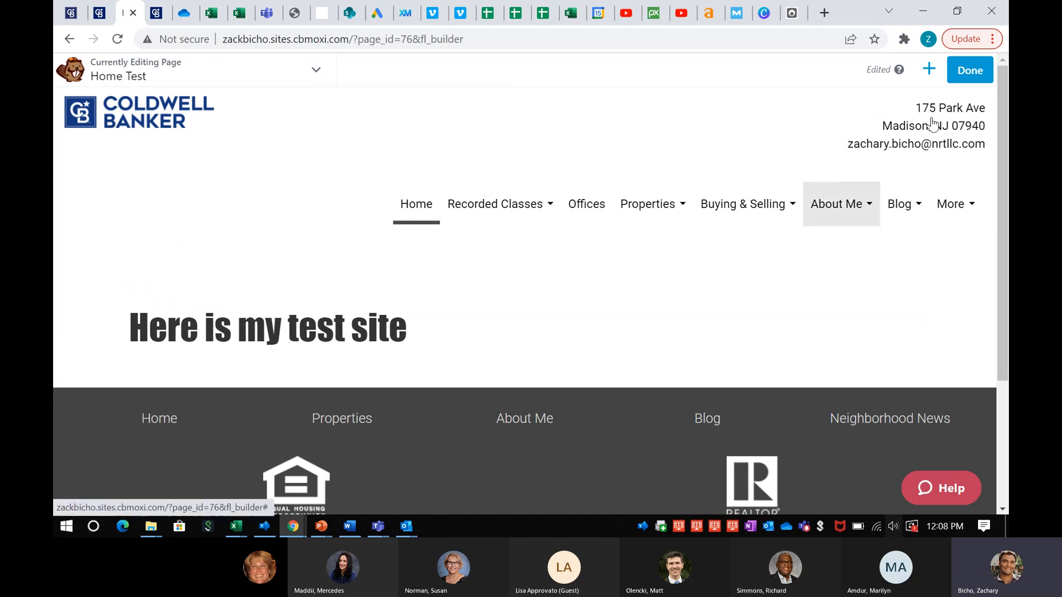
# Drag a Photo module from the Modules panel onto the page below the heading
pyautogui.click(929, 72)
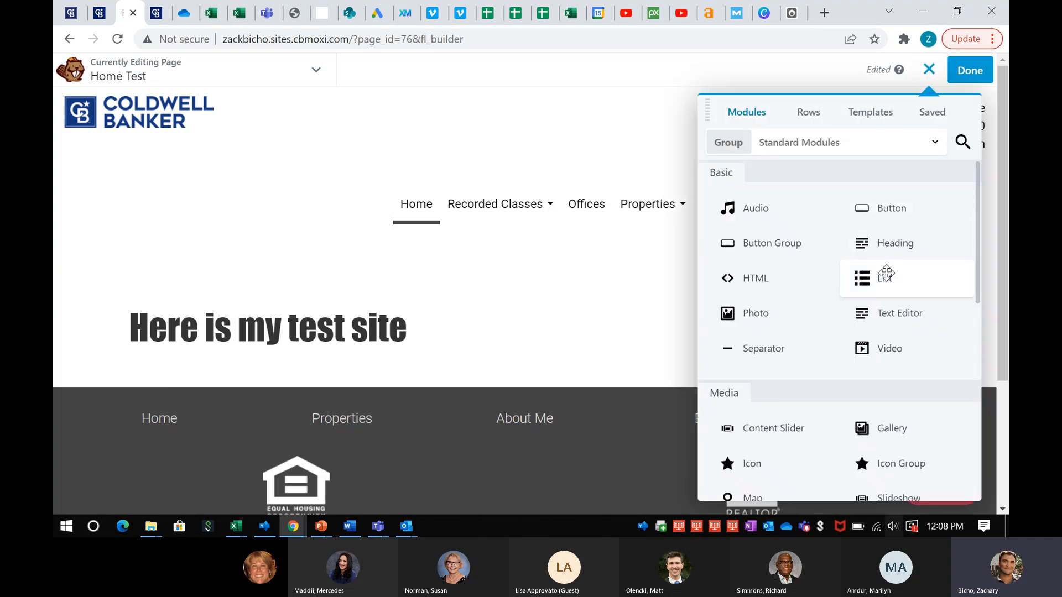
pyautogui.scroll(-1, 891, 247)
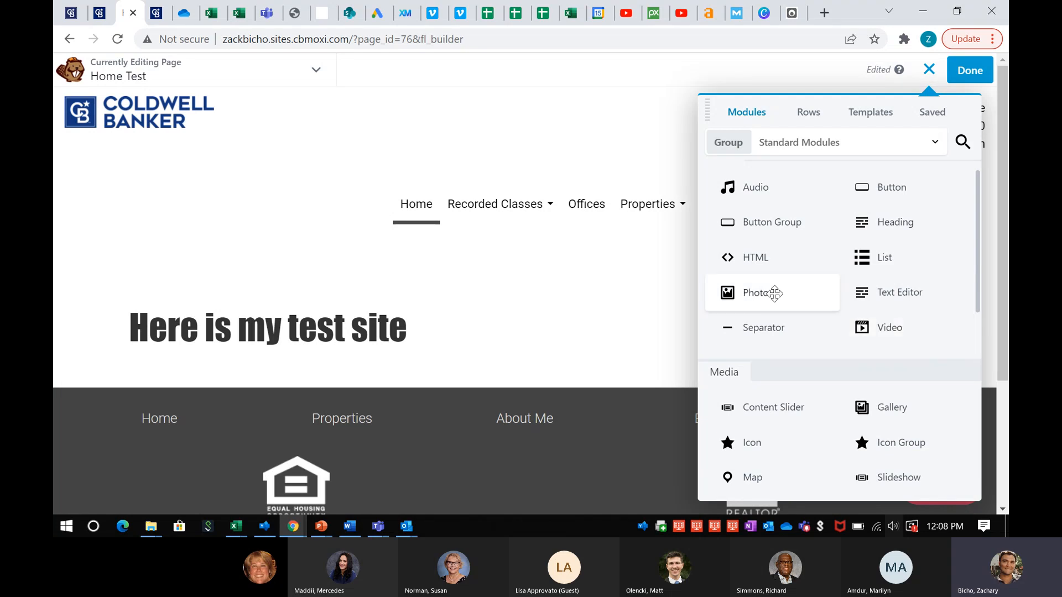
pyautogui.moveTo(771, 292); pyautogui.dragTo(262, 406)
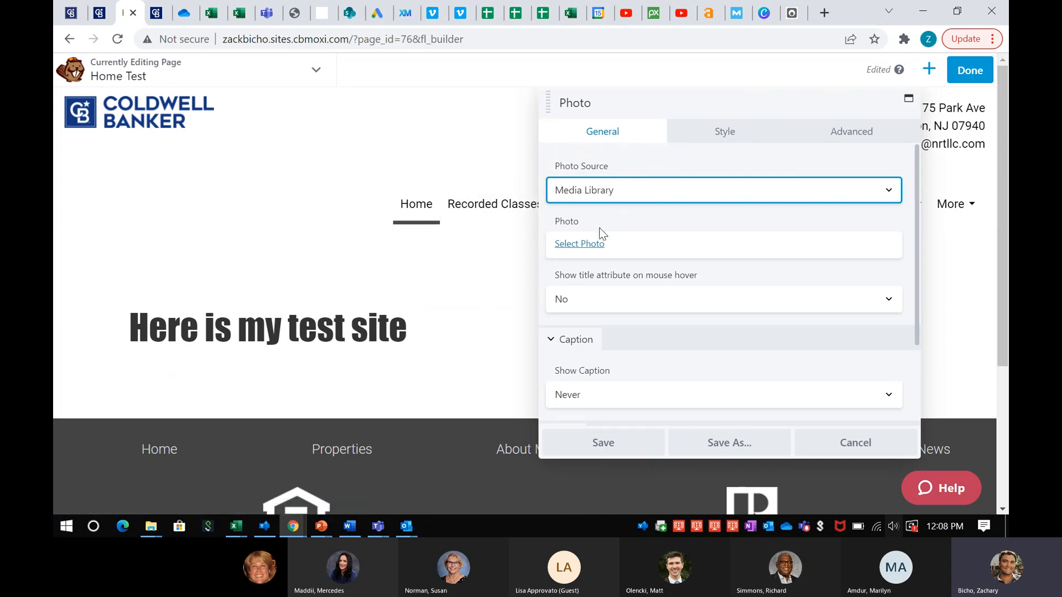
# Set the photo block to digital-marketing-gb445f8c9f_1920.jpg from the Media Library and save
pyautogui.click(572, 244)
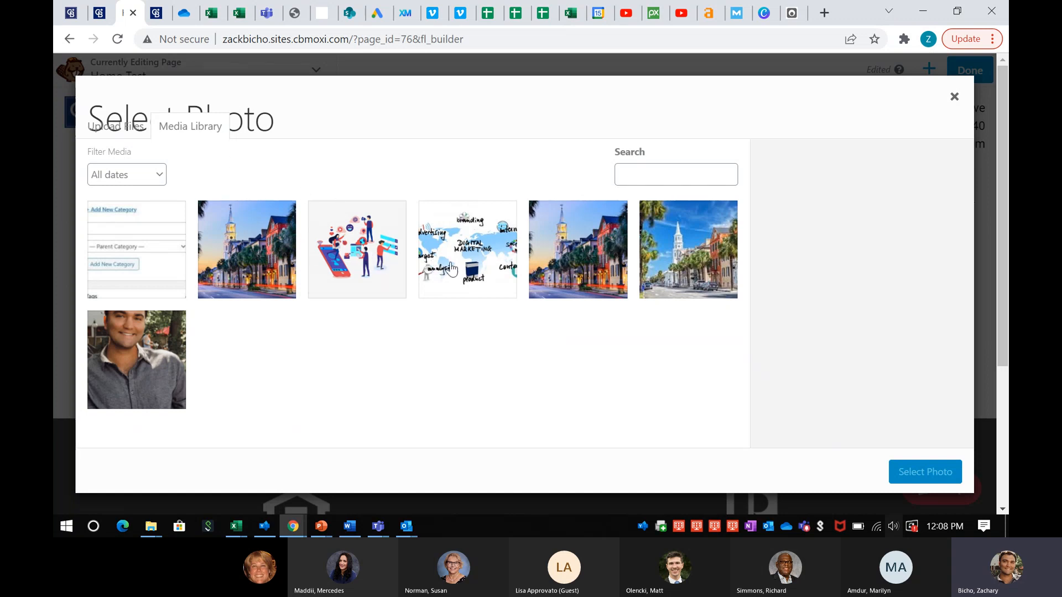
pyautogui.click(452, 269)
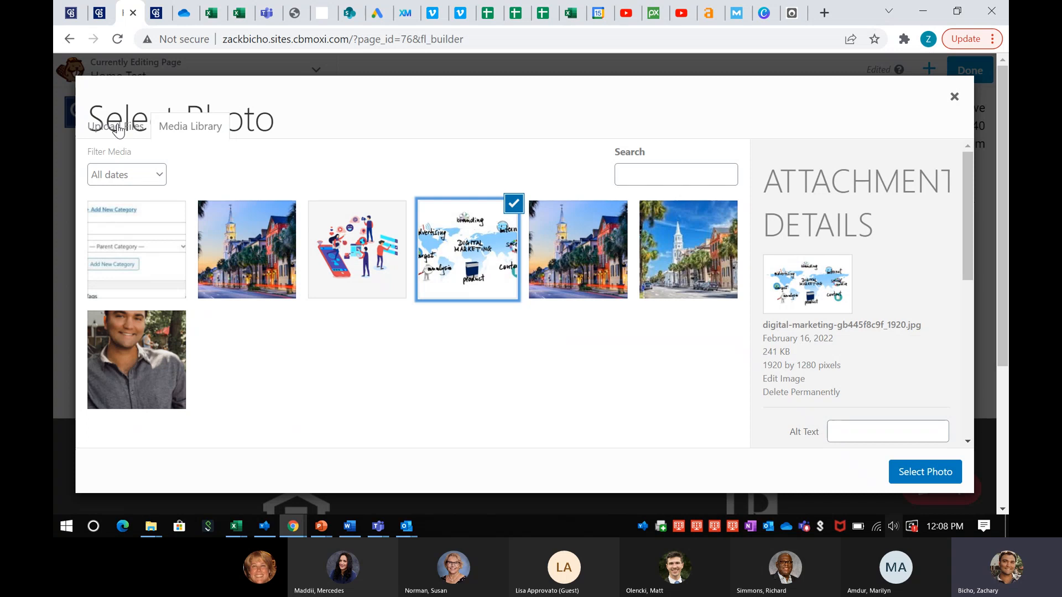
pyautogui.click(111, 128)
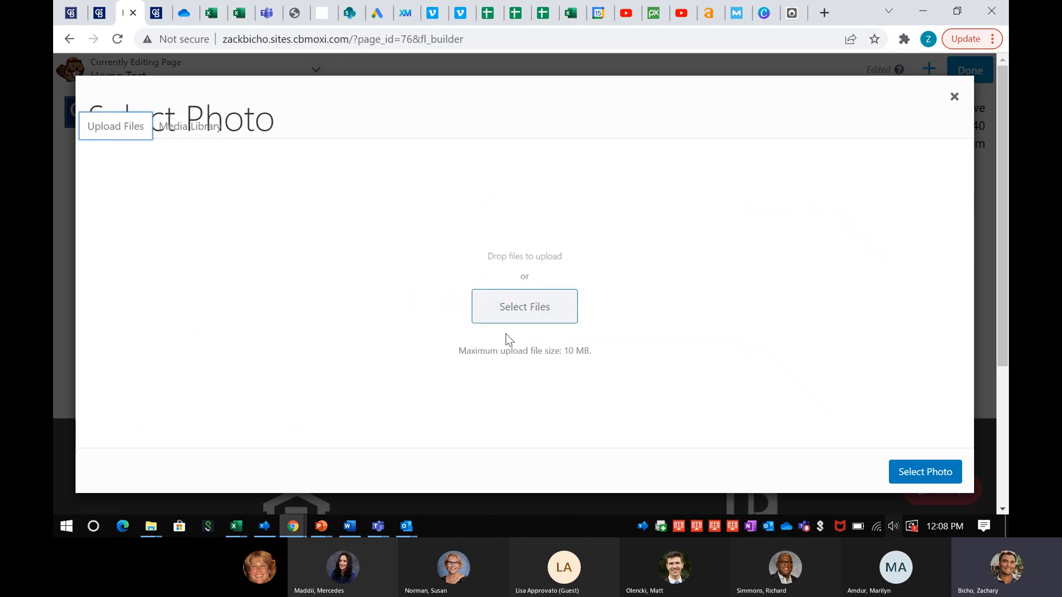
pyautogui.click(192, 129)
pyautogui.click(918, 475)
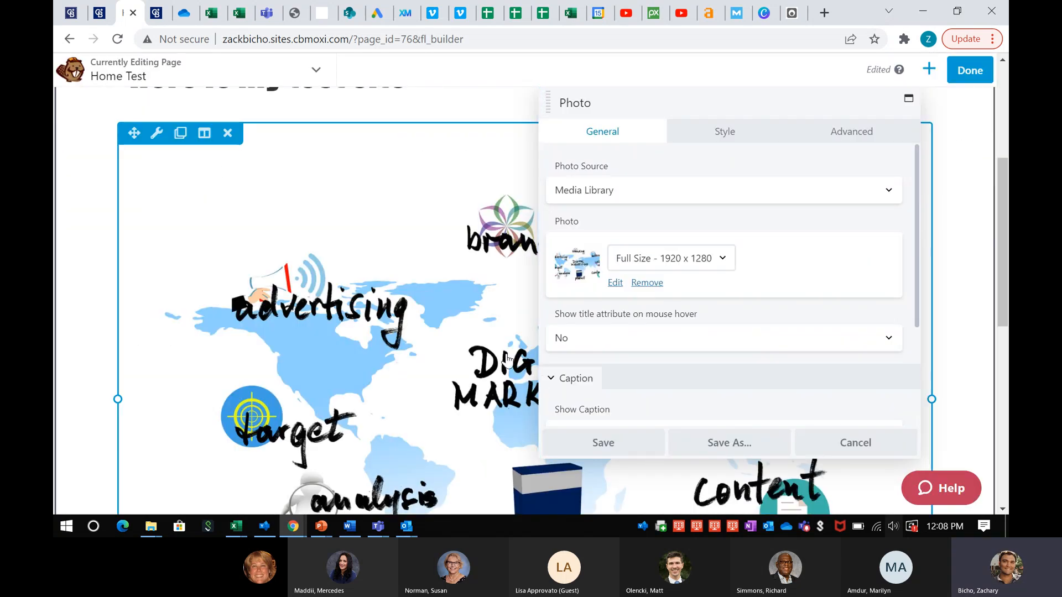
pyautogui.click(570, 443)
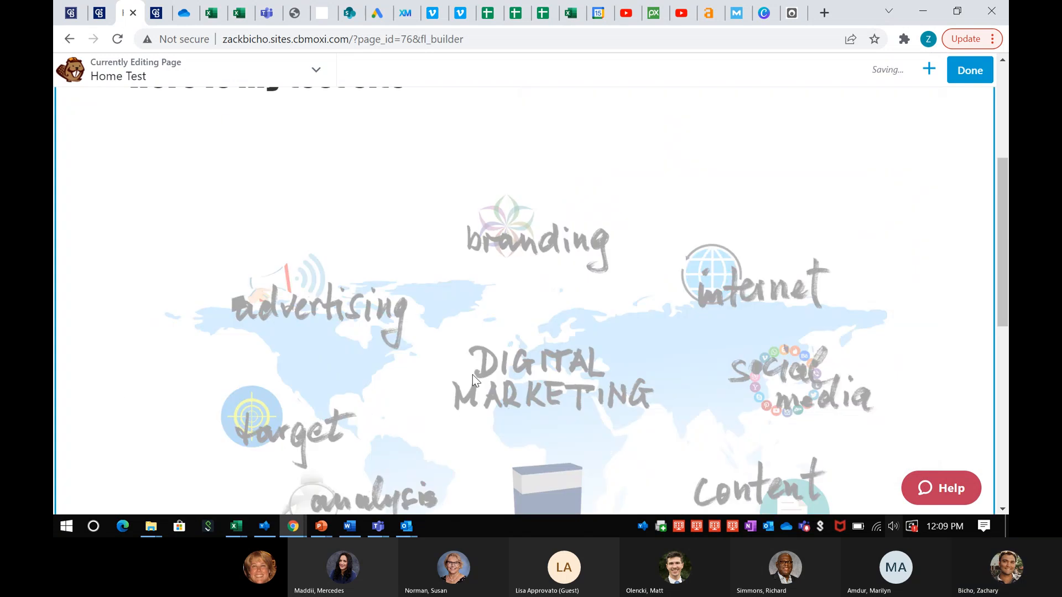
# Narrow the image block to 816px, move it above the heading, and scroll to the heading text
pyautogui.scroll(4, 431, 360)
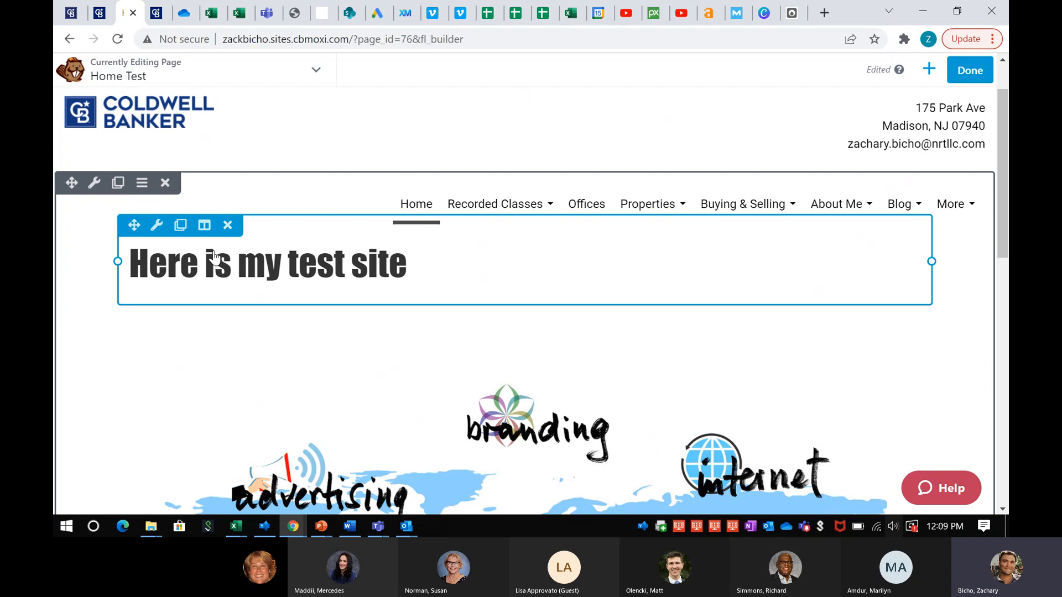
pyautogui.scroll(-3, 280, 254)
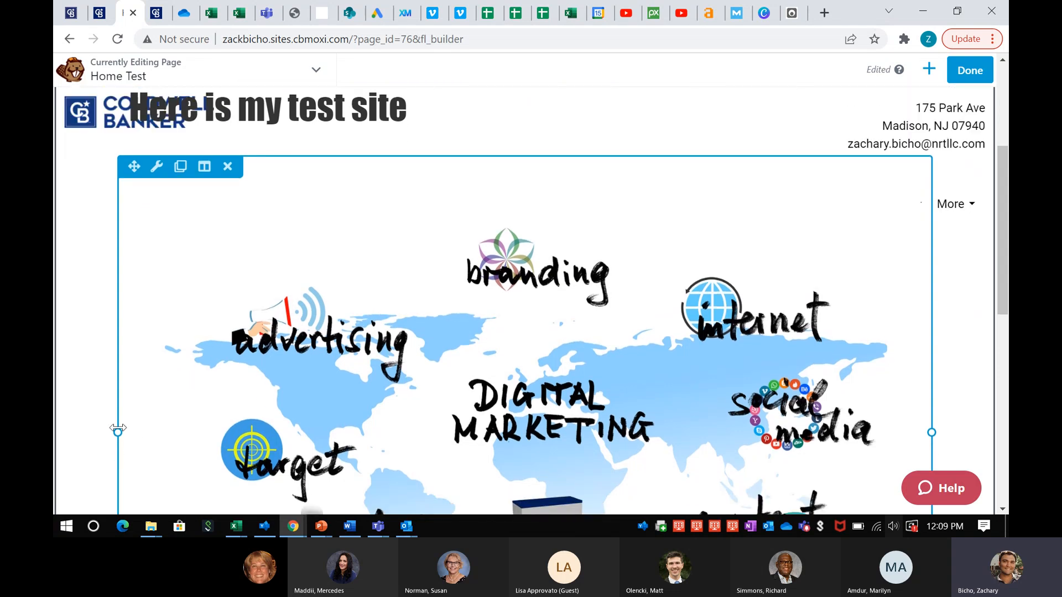
pyautogui.moveTo(117, 430); pyautogui.dragTo(298, 429)
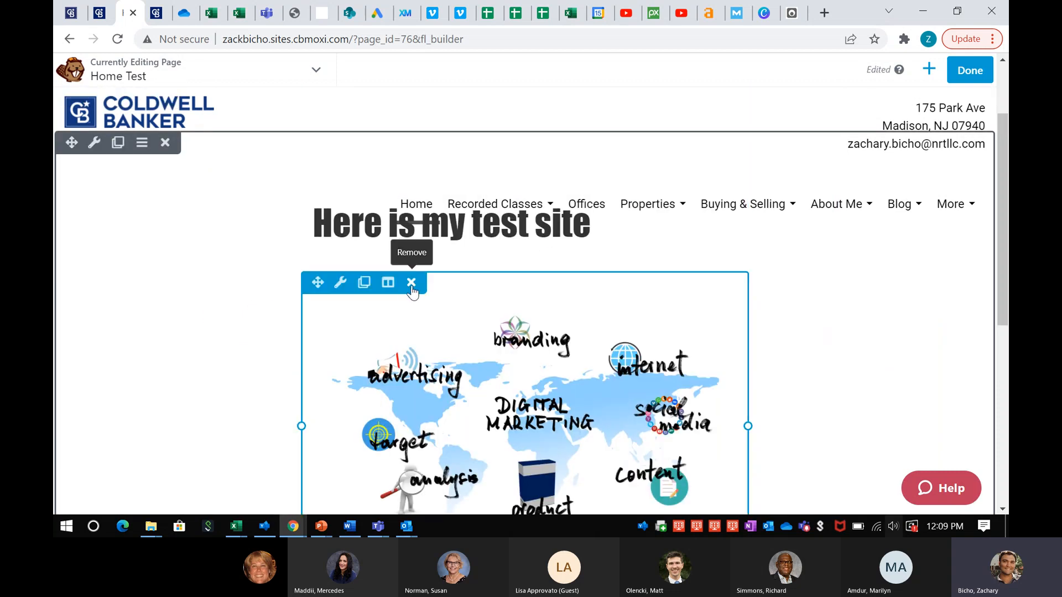
pyautogui.moveTo(316, 282); pyautogui.dragTo(393, 208)
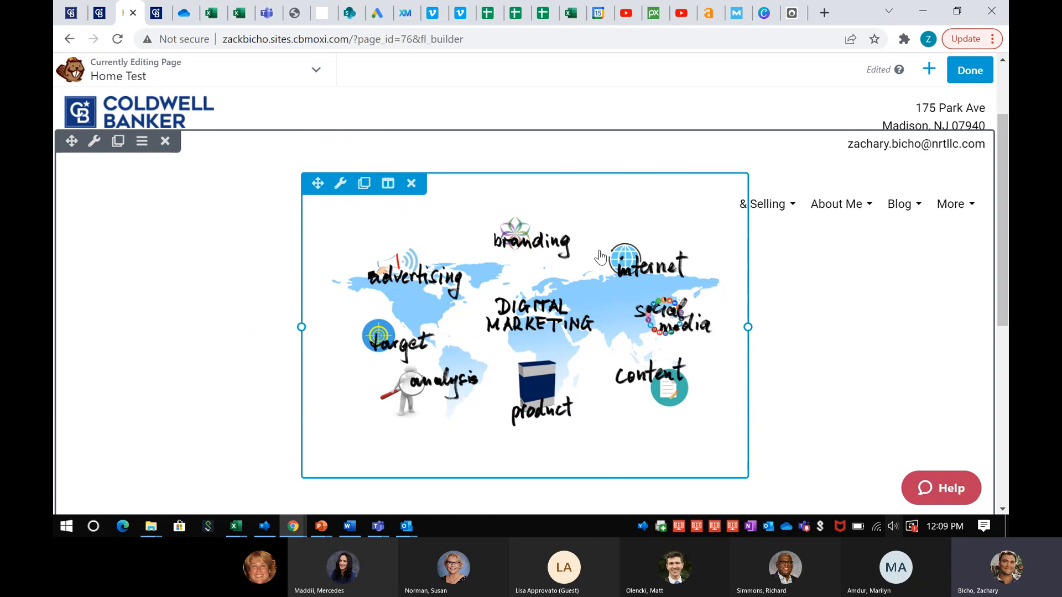
pyautogui.scroll(-3, 597, 322)
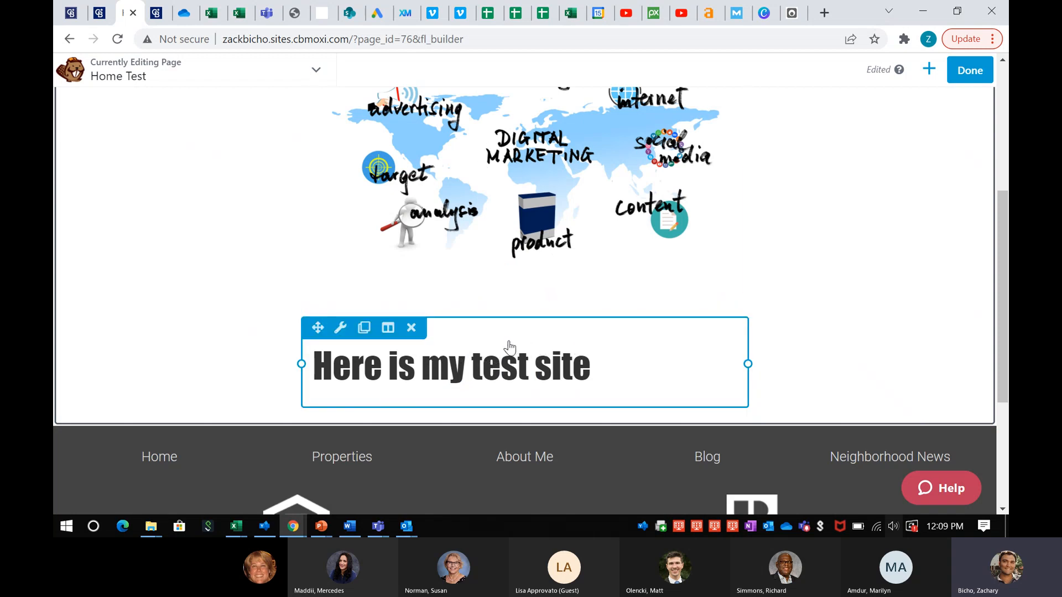
pyautogui.click(341, 328)
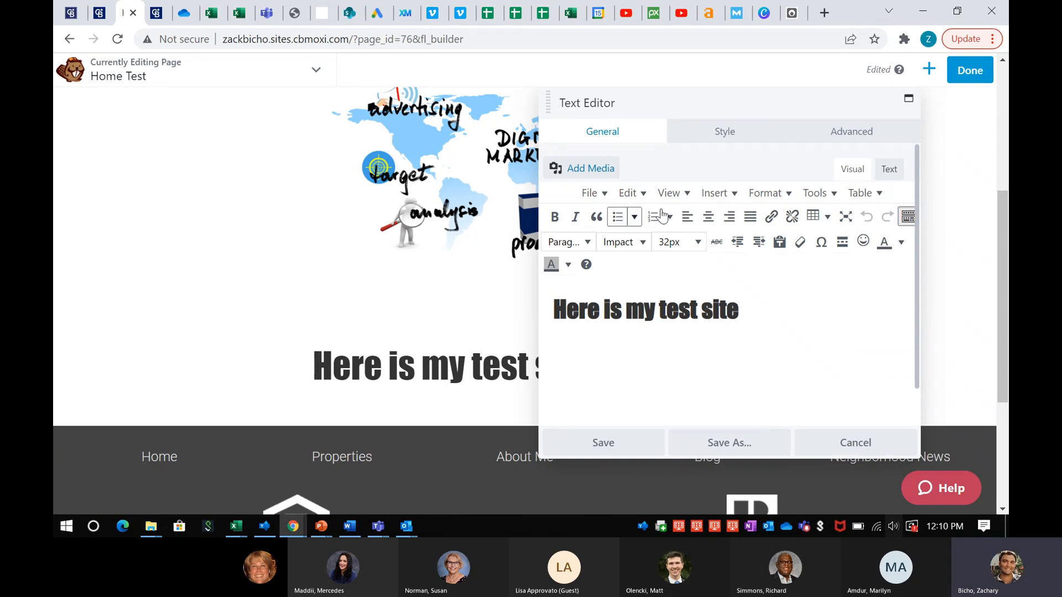
pyautogui.click(722, 139)
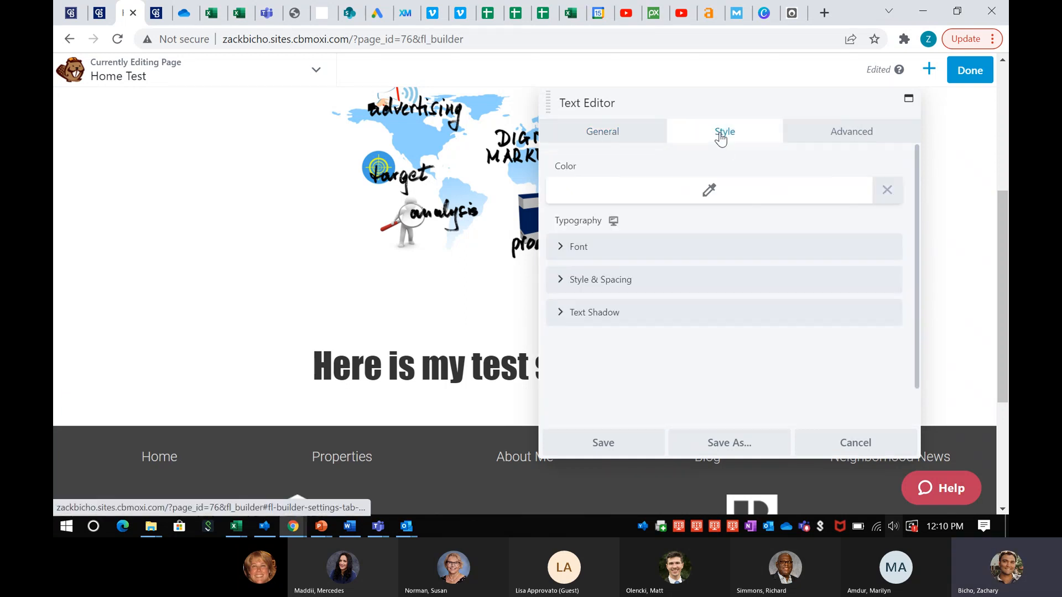
pyautogui.click(835, 134)
pyautogui.scroll(-5, 666, 268)
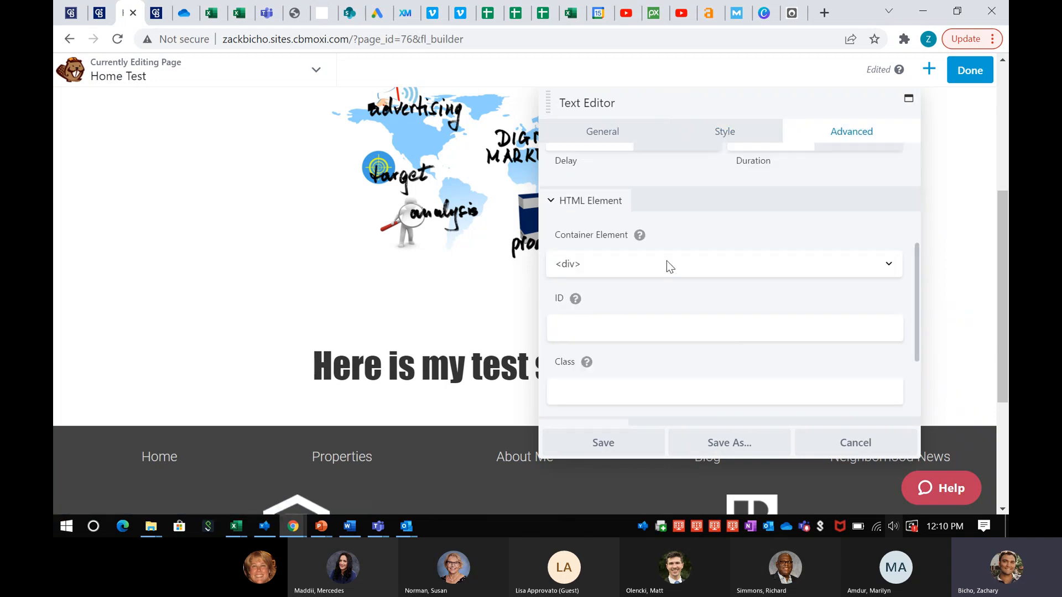
pyautogui.scroll(5, 637, 275)
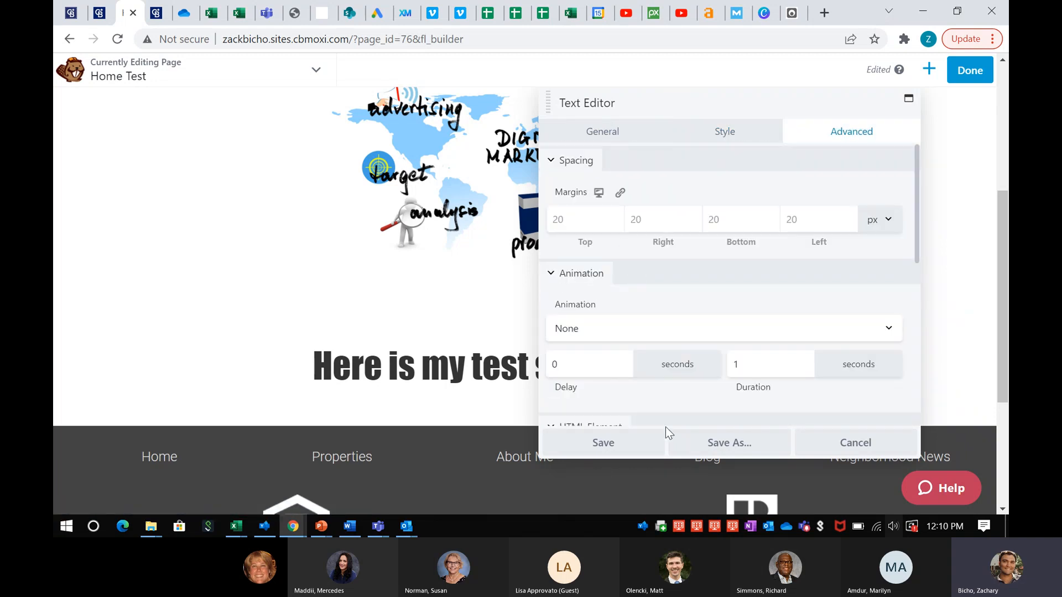
pyautogui.click(606, 444)
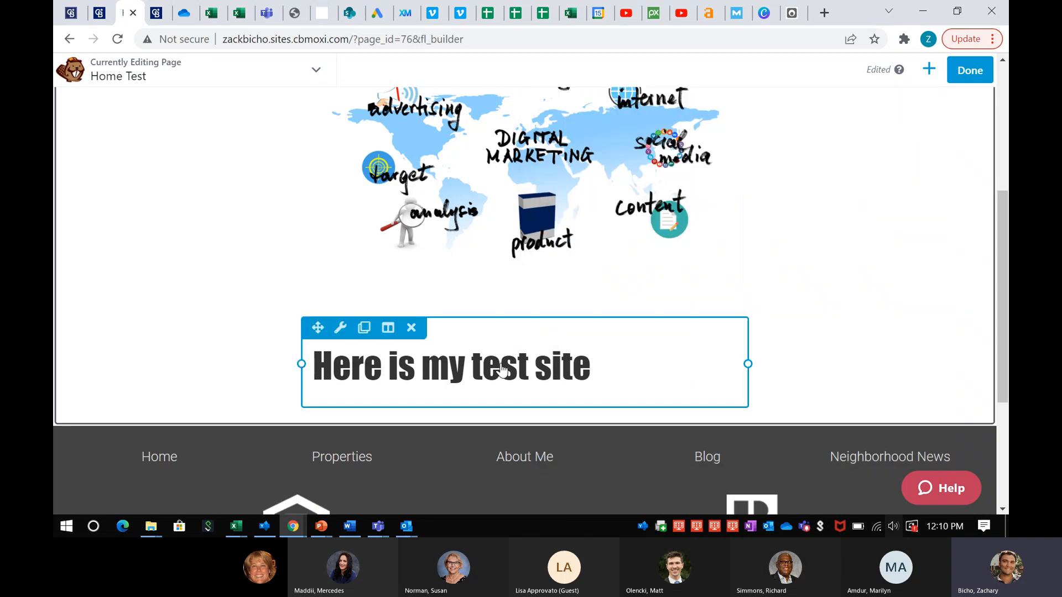
pyautogui.scroll(5, 502, 370)
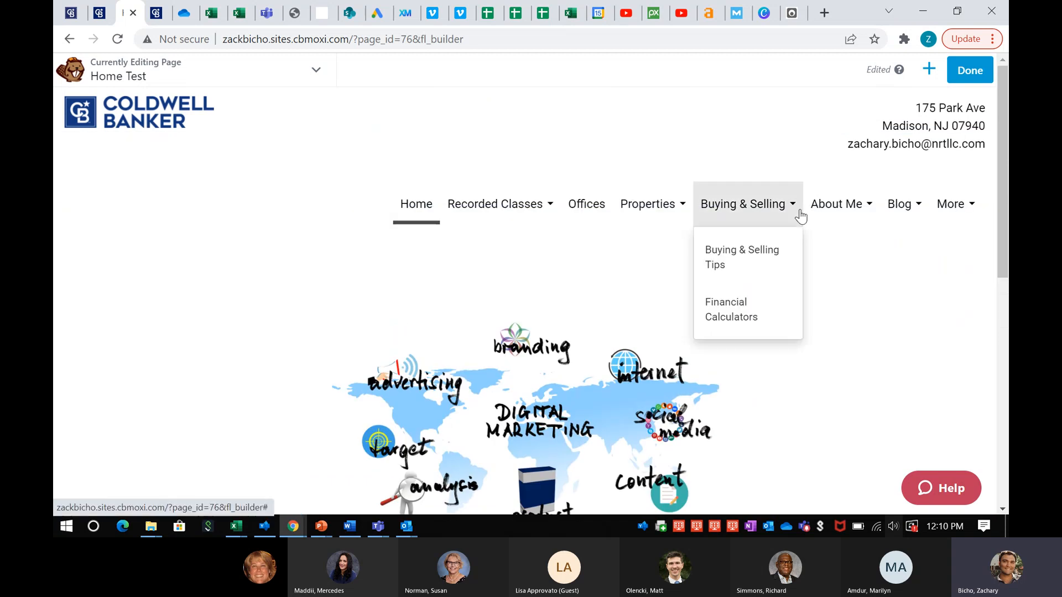
# Show the Modules panel and scroll through the Standard Modules list
pyautogui.click(929, 69)
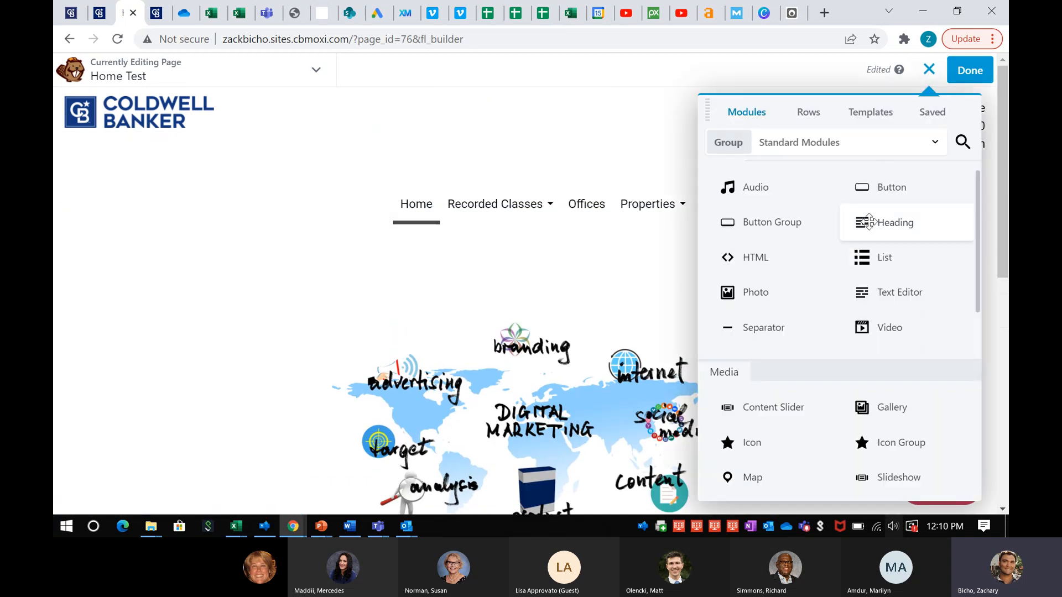
pyautogui.scroll(-1, 863, 238)
pyautogui.scroll(-1, 821, 243)
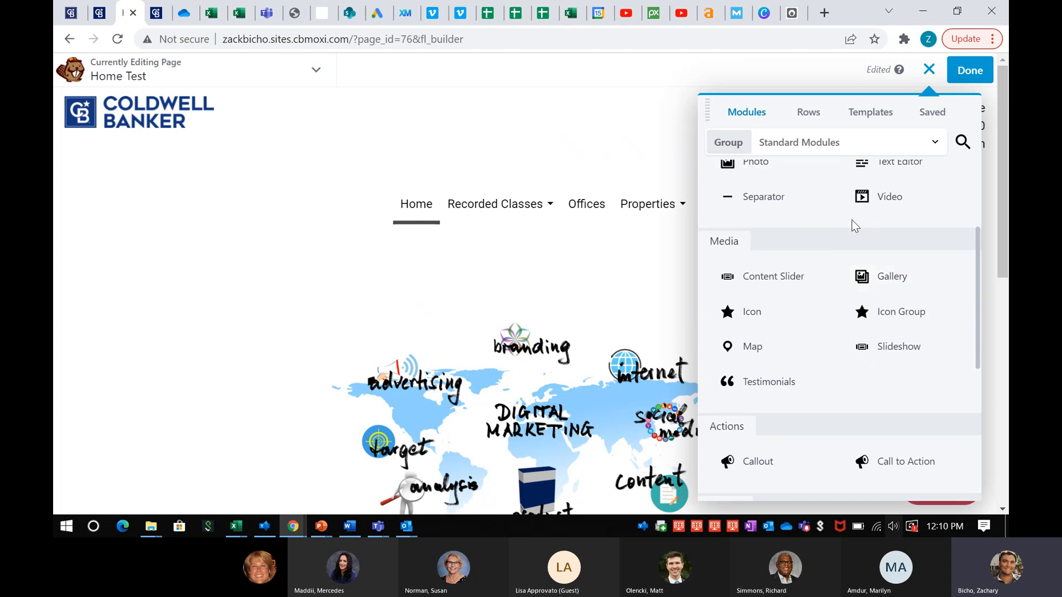
pyautogui.scroll(-1, 877, 283)
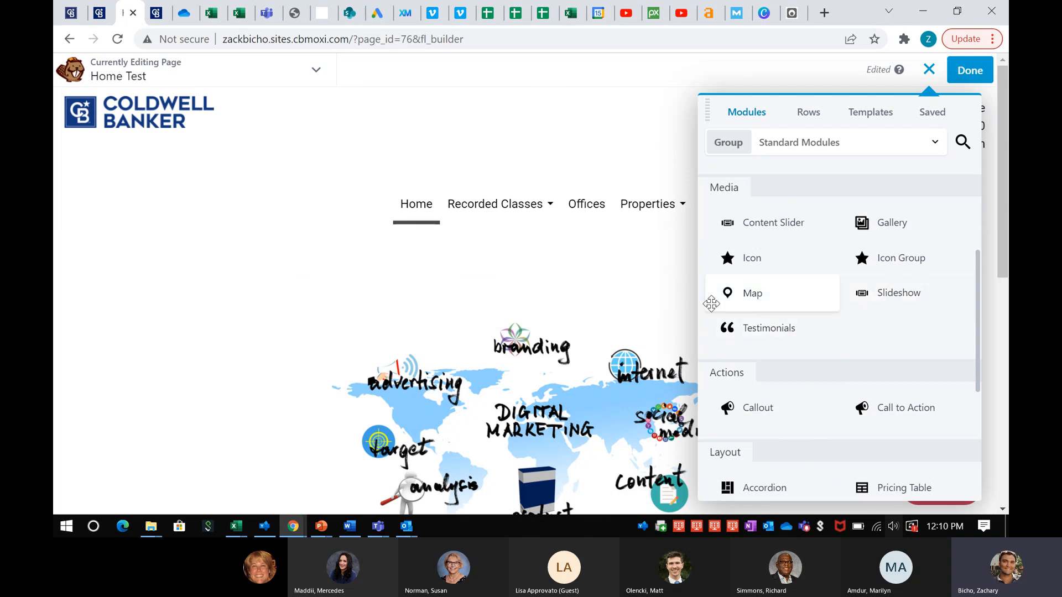
pyautogui.scroll(-3, 868, 316)
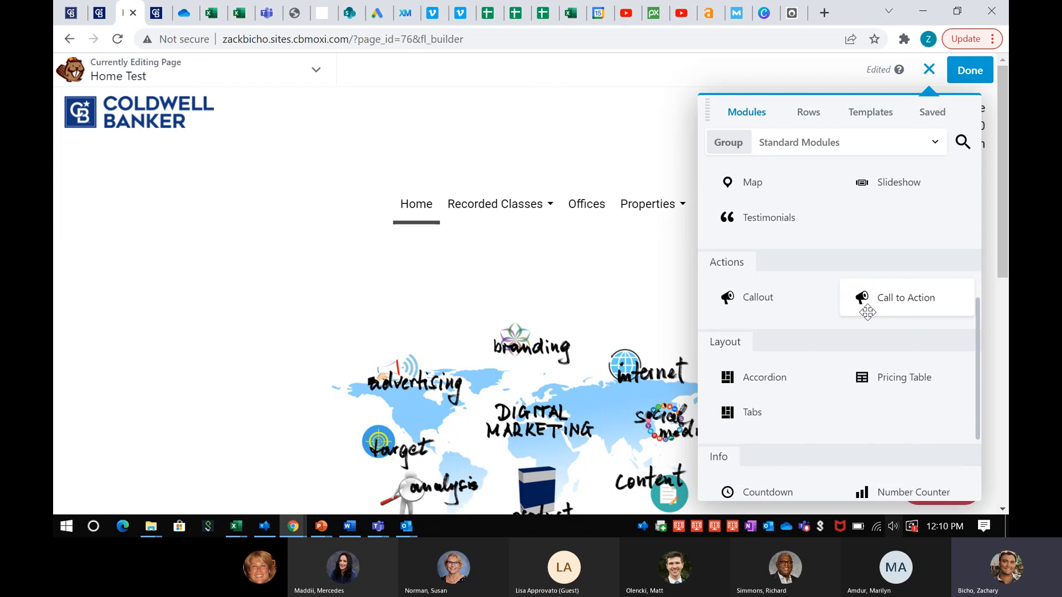
pyautogui.scroll(-2, 825, 299)
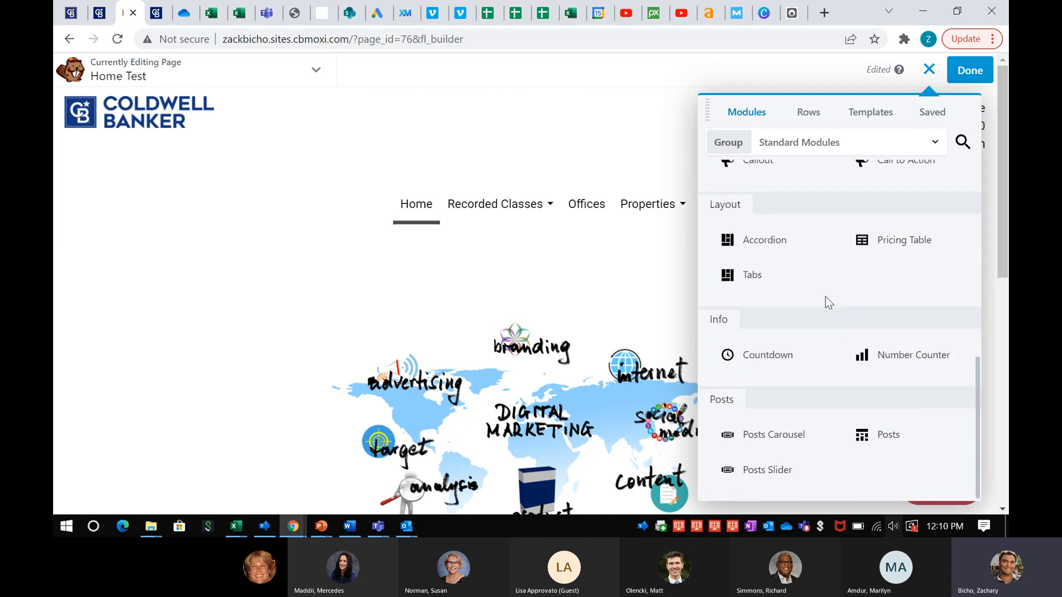
pyautogui.scroll(8, 825, 296)
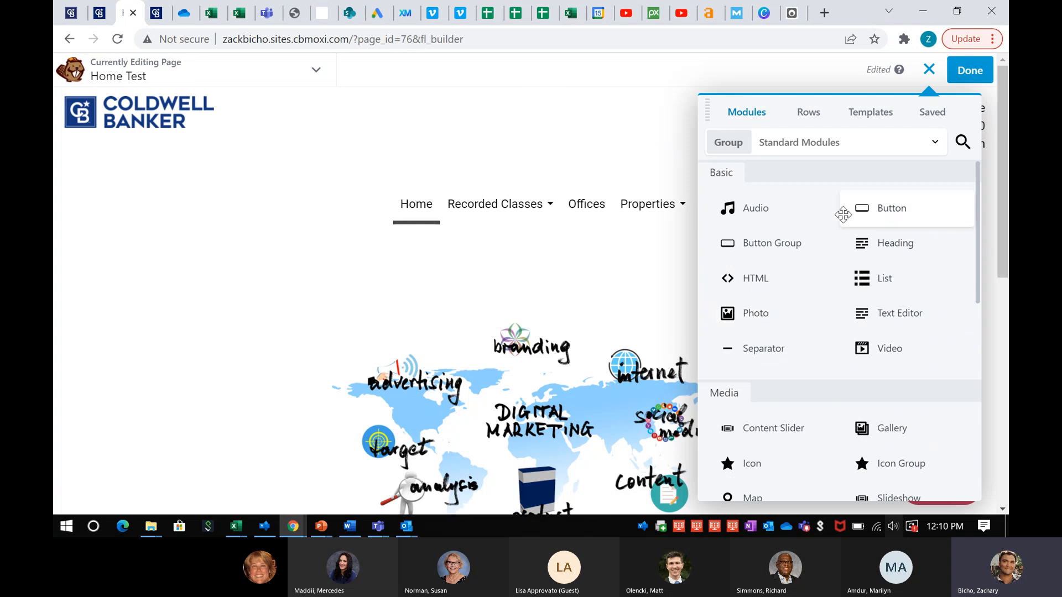
# Expand the module Group dropdown to see the available module groups
pyautogui.click(834, 144)
pyautogui.click(833, 145)
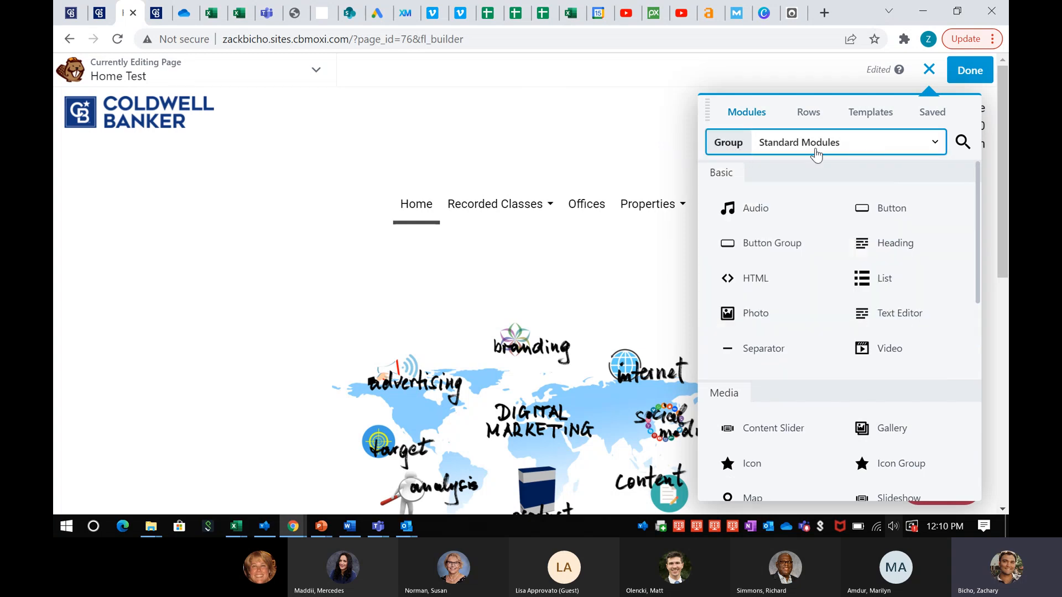
pyautogui.scroll(-8, 844, 238)
pyautogui.scroll(10, 842, 238)
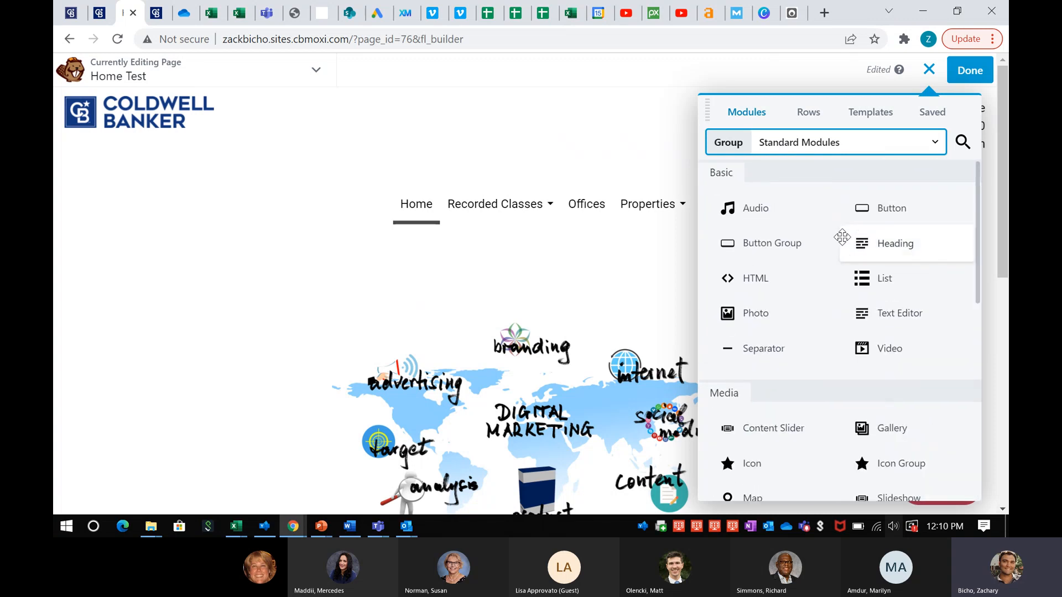
pyautogui.rightClick(832, 147)
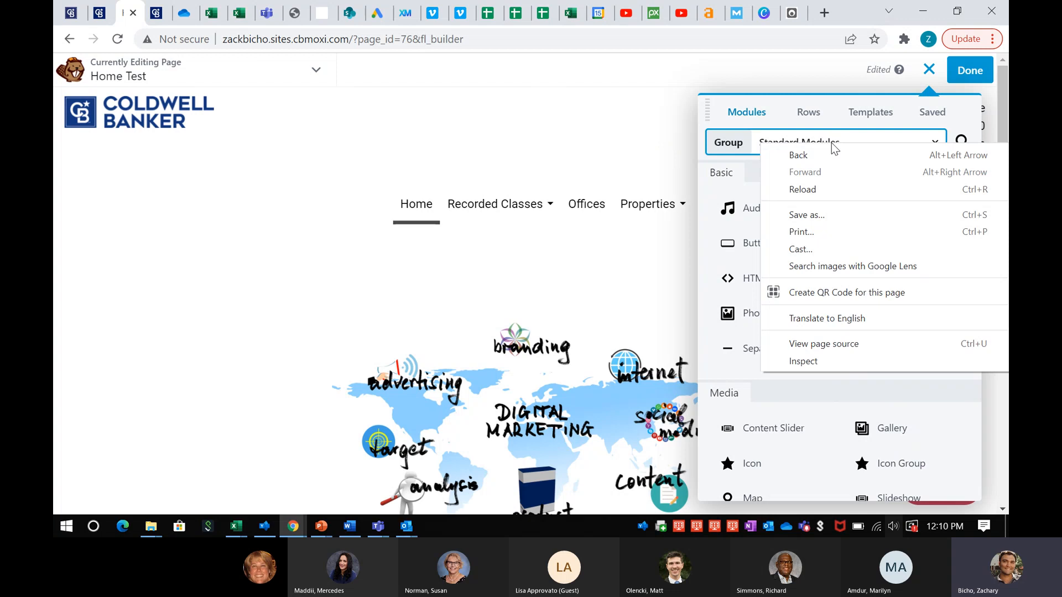
pyautogui.click(833, 147)
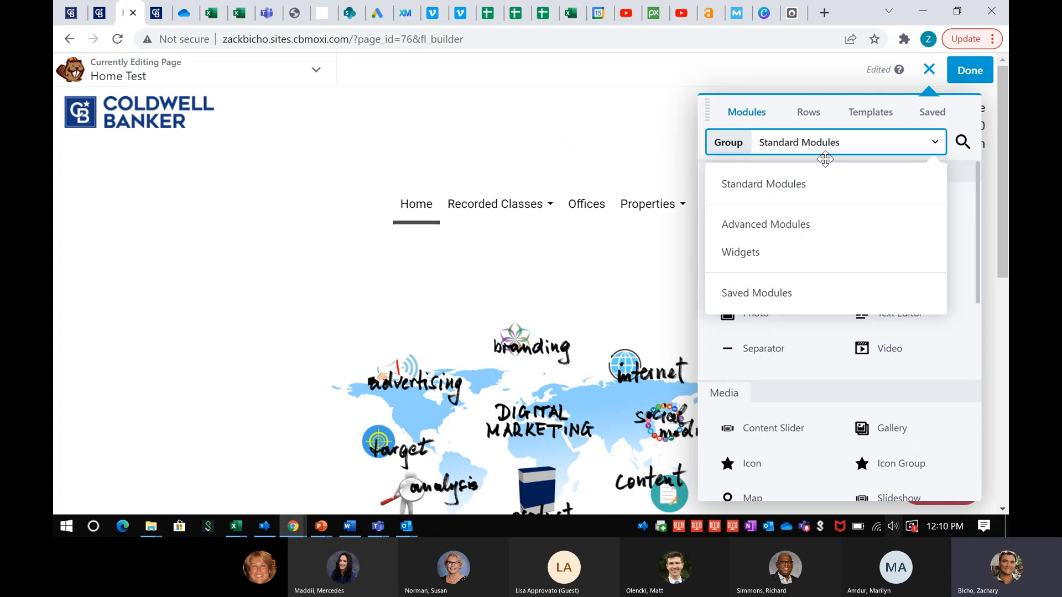
# Switch the module group to Advanced Modules and scroll through its modules
pyautogui.click(785, 227)
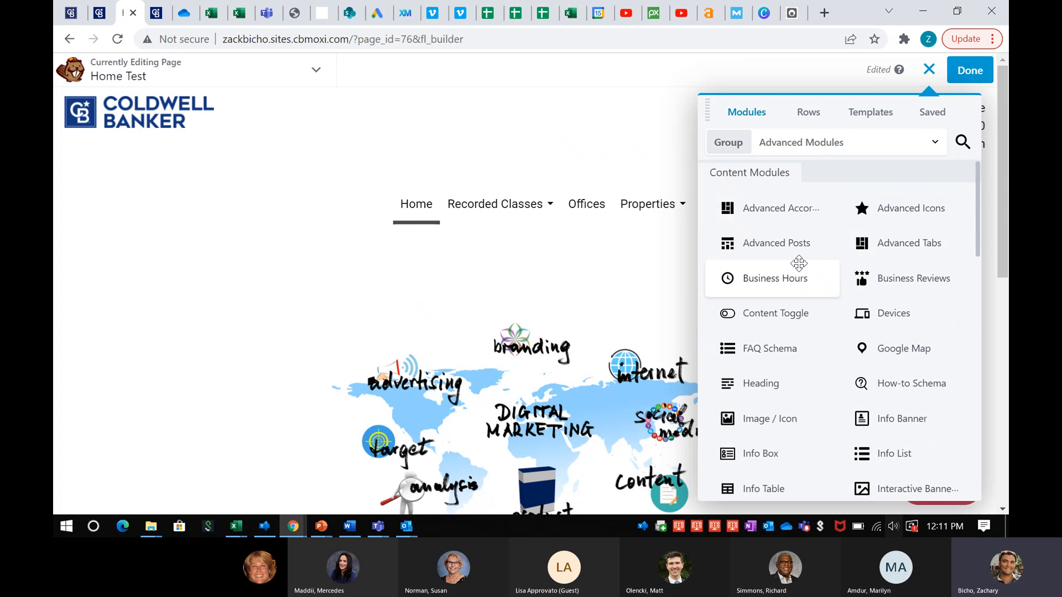
pyautogui.scroll(-1, 818, 277)
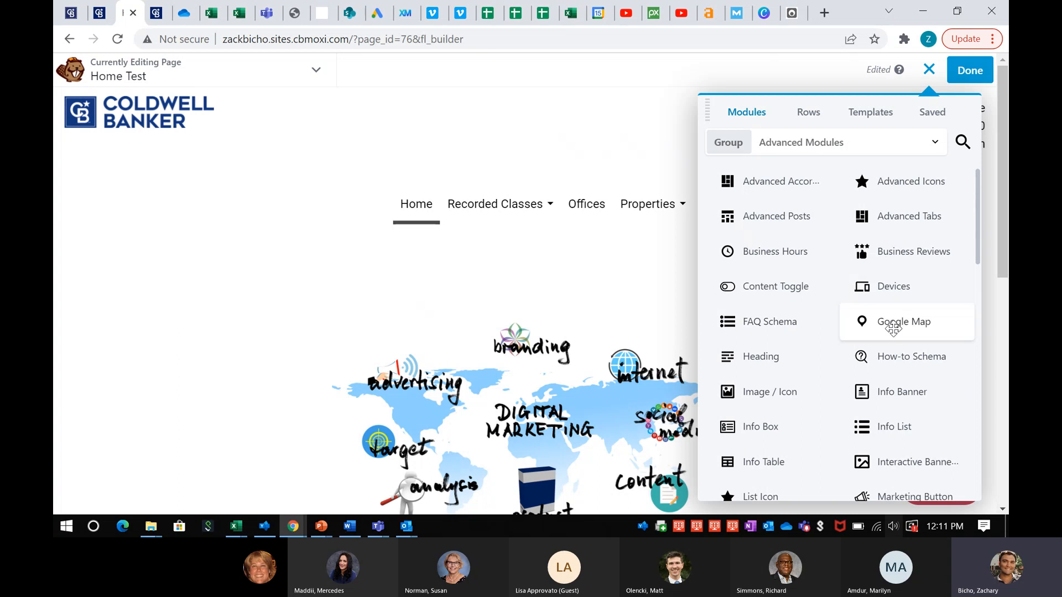
pyautogui.scroll(-4, 863, 357)
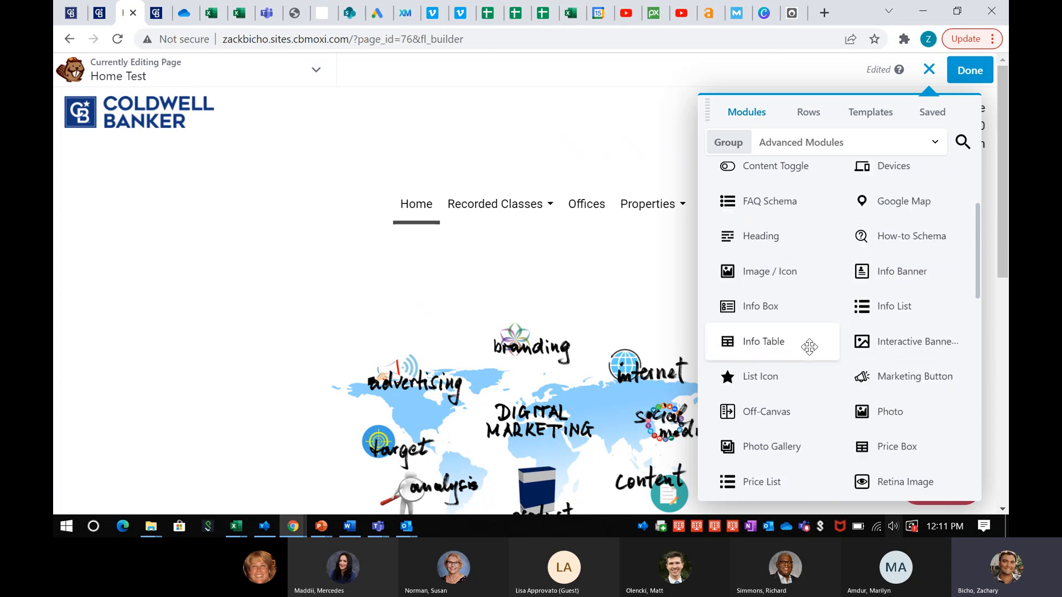
pyautogui.scroll(-2, 830, 358)
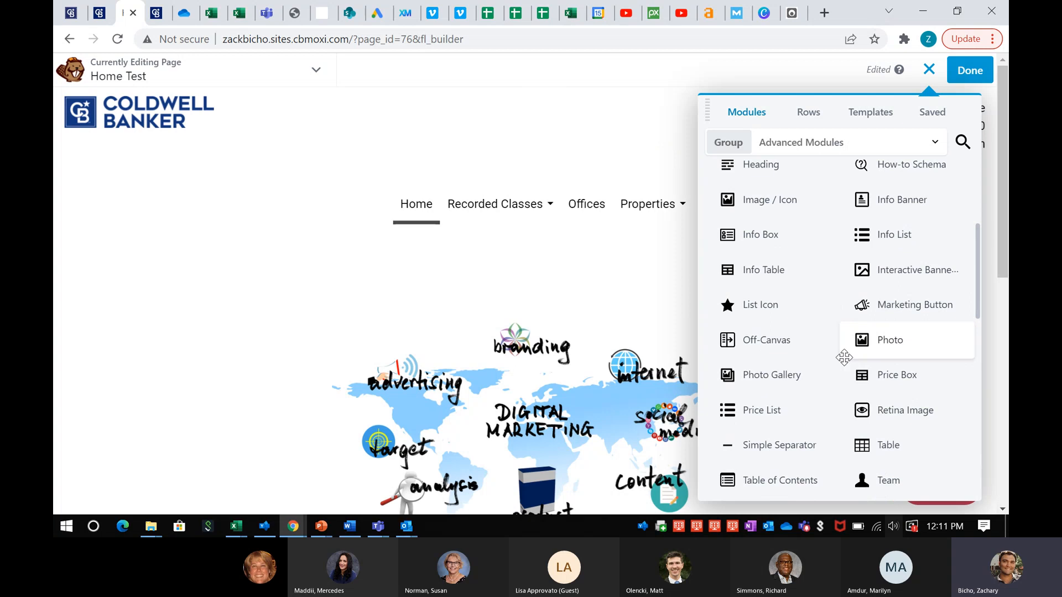
pyautogui.scroll(-1, 830, 358)
pyautogui.scroll(-8, 811, 359)
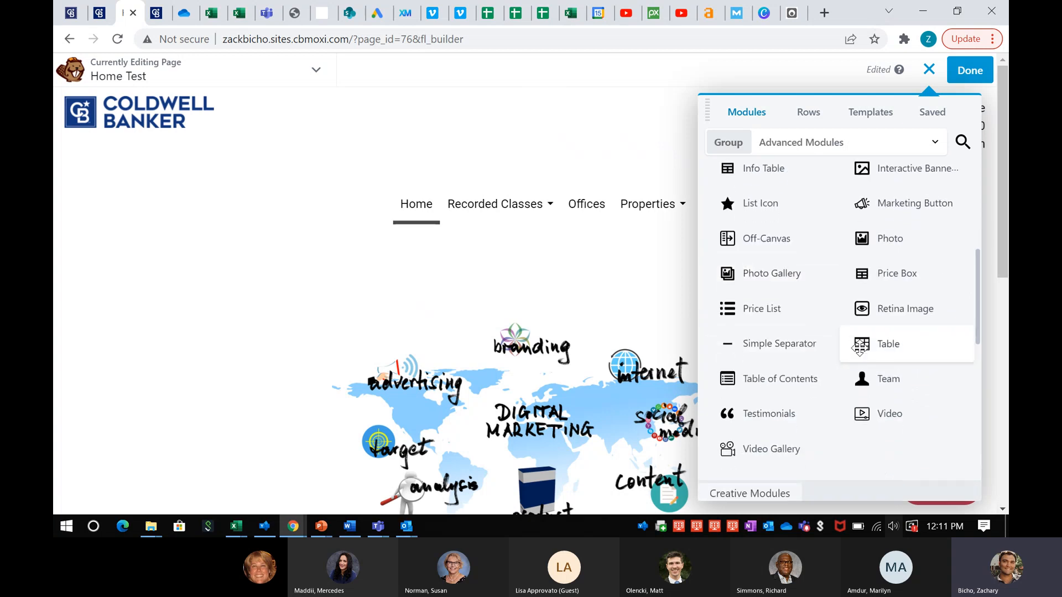
pyautogui.scroll(-3, 859, 348)
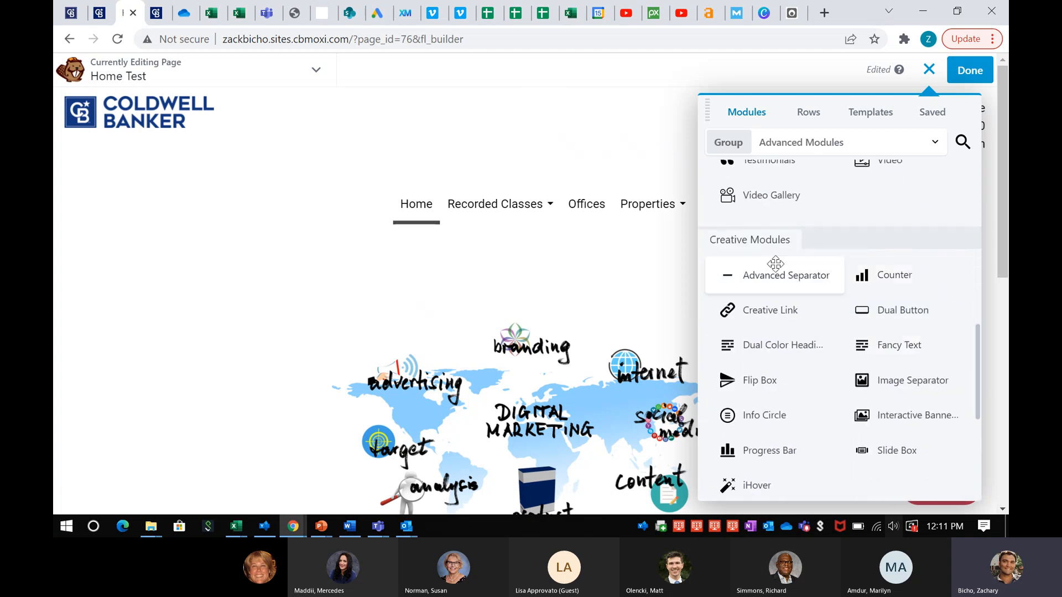
pyautogui.scroll(-2, 775, 285)
pyautogui.scroll(-7, 806, 327)
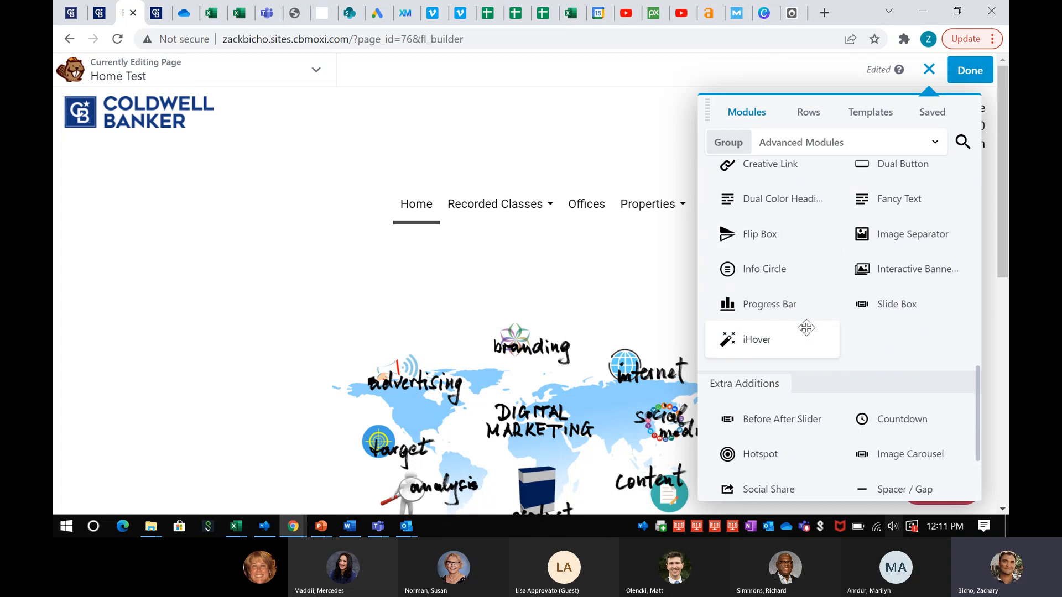
pyautogui.scroll(-1, 813, 312)
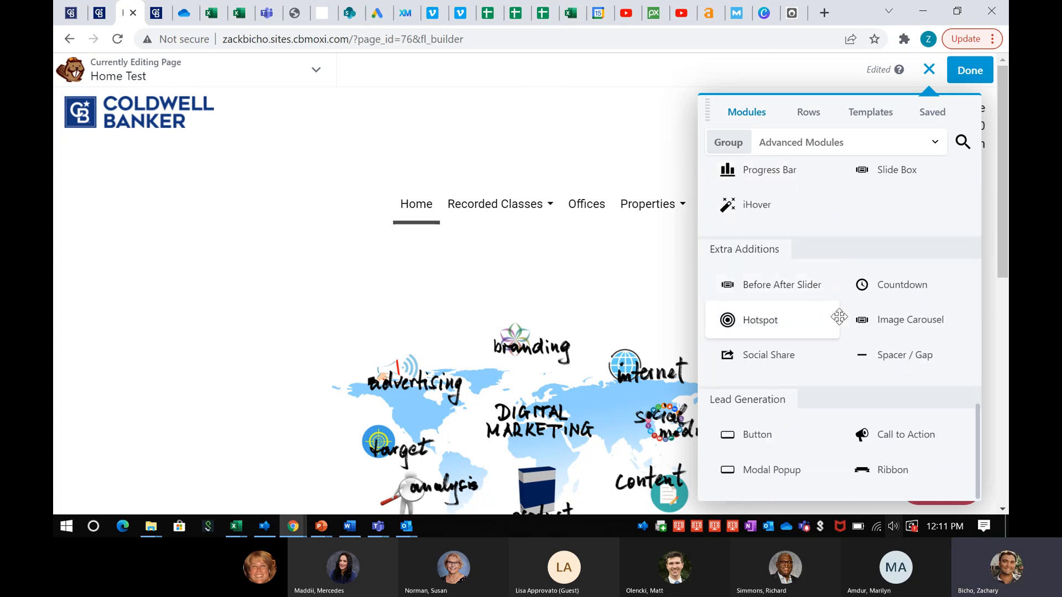
pyautogui.scroll(15, 839, 343)
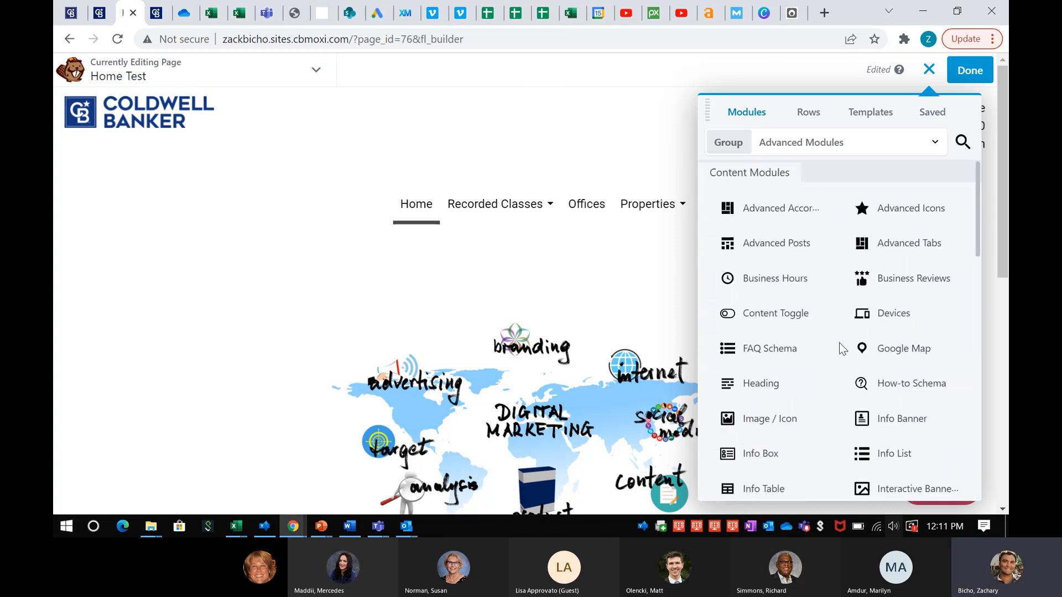
# Switch to the Widgets group and drag the Mortgage Rates Module onto the page
pyautogui.click(836, 153)
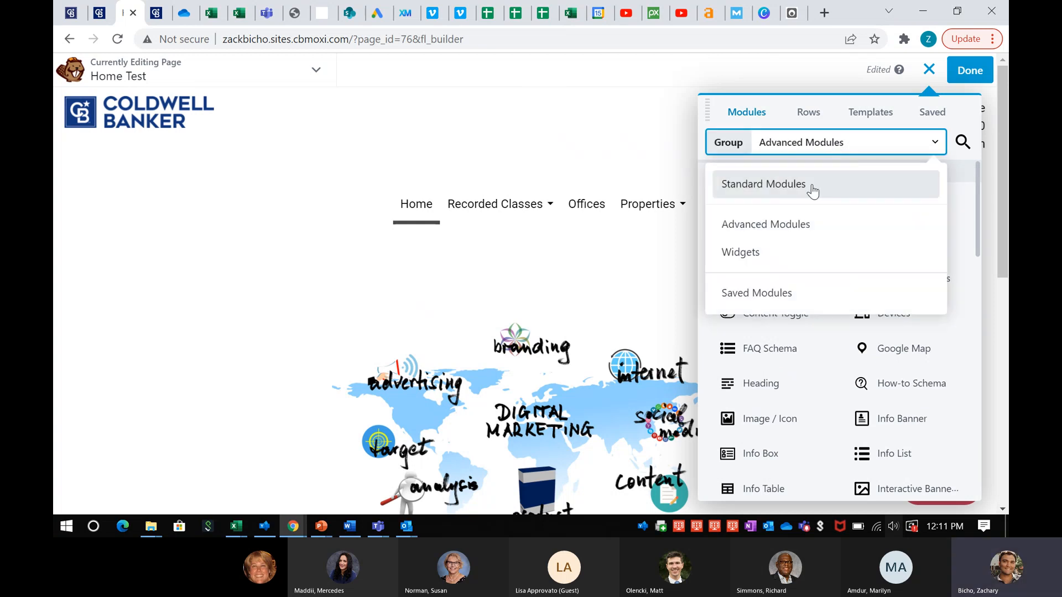
pyautogui.click(750, 250)
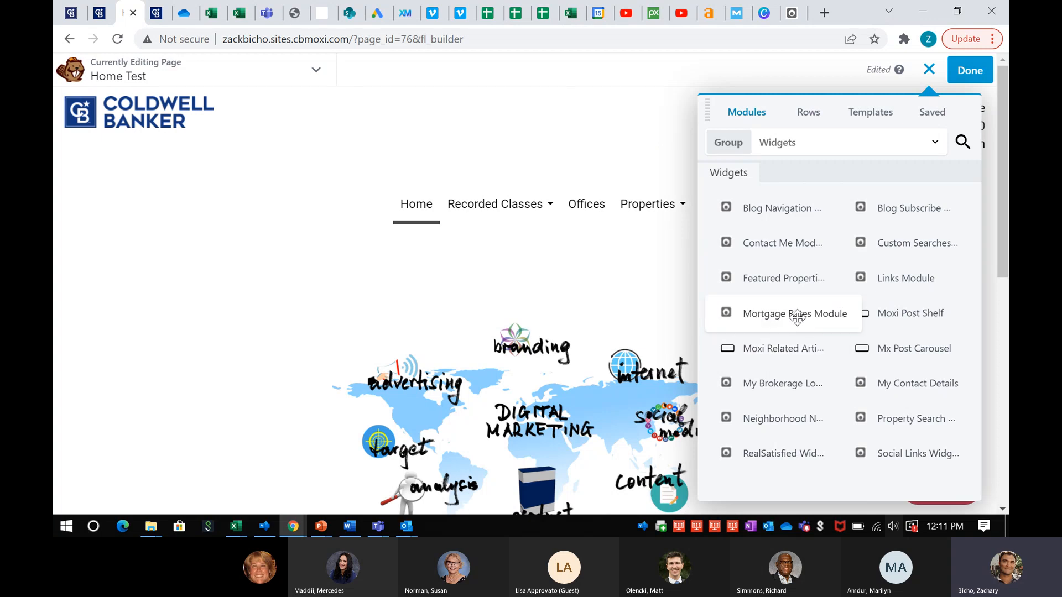
pyautogui.moveTo(646, 311); pyautogui.dragTo(636, 307)
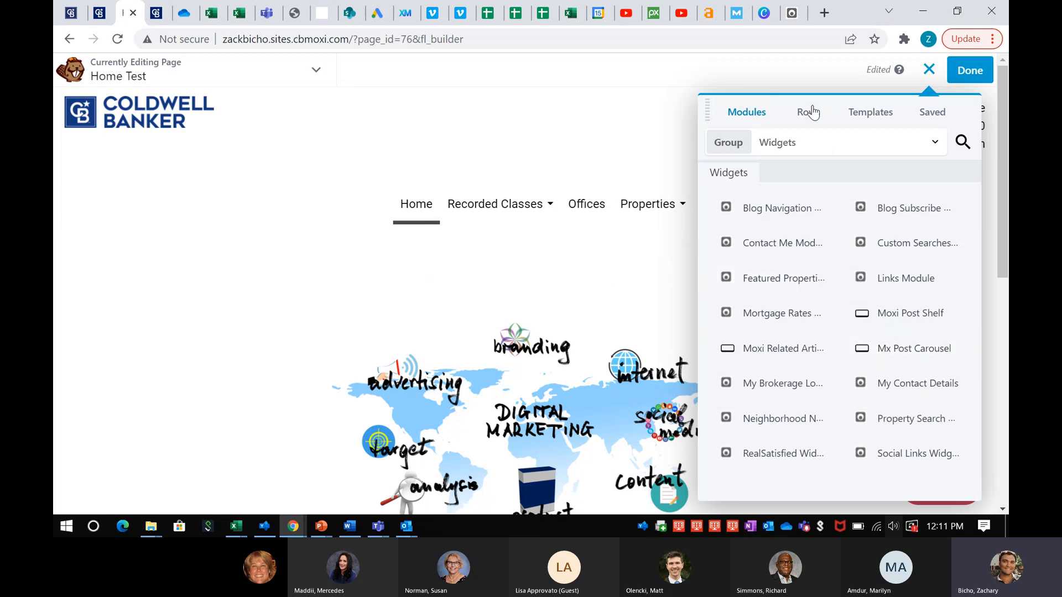
# Drop a 2 Columns row layout above the world-map image and close the Rows panel
pyautogui.click(811, 118)
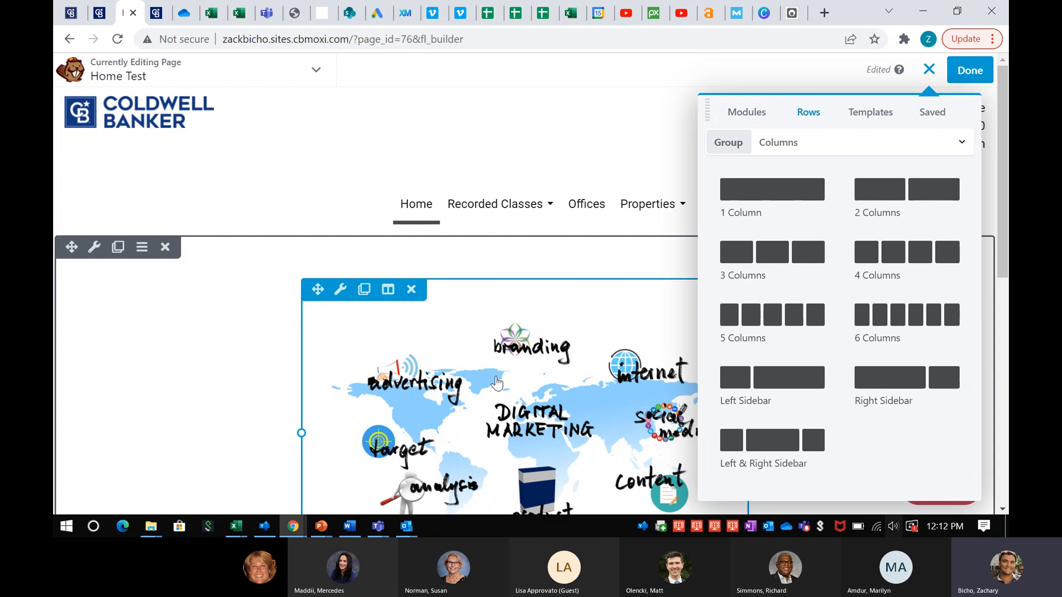
pyautogui.scroll(-6, 496, 380)
pyautogui.scroll(2, 455, 239)
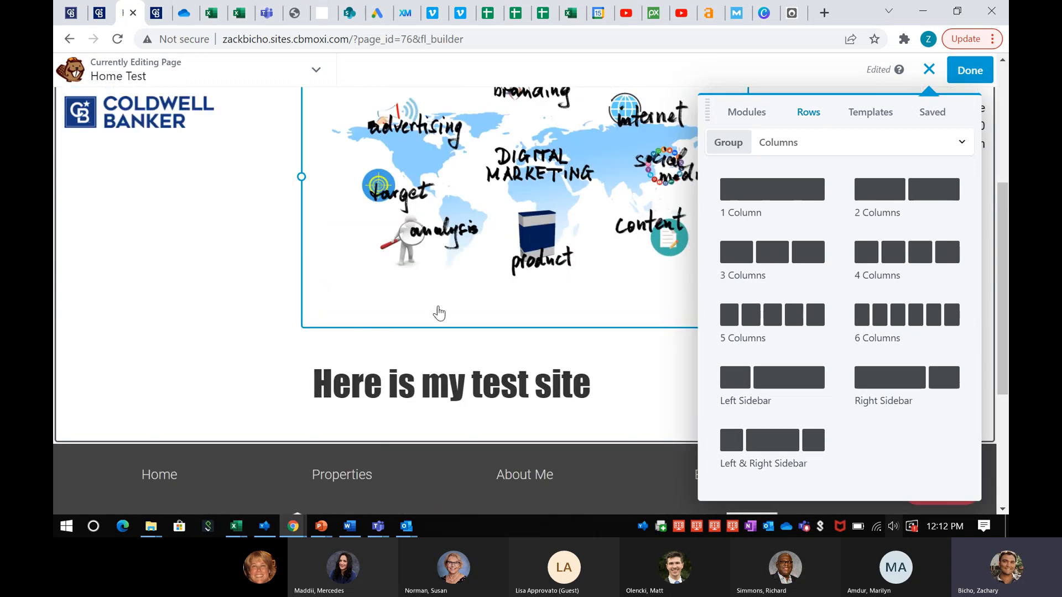
pyautogui.scroll(1, 452, 260)
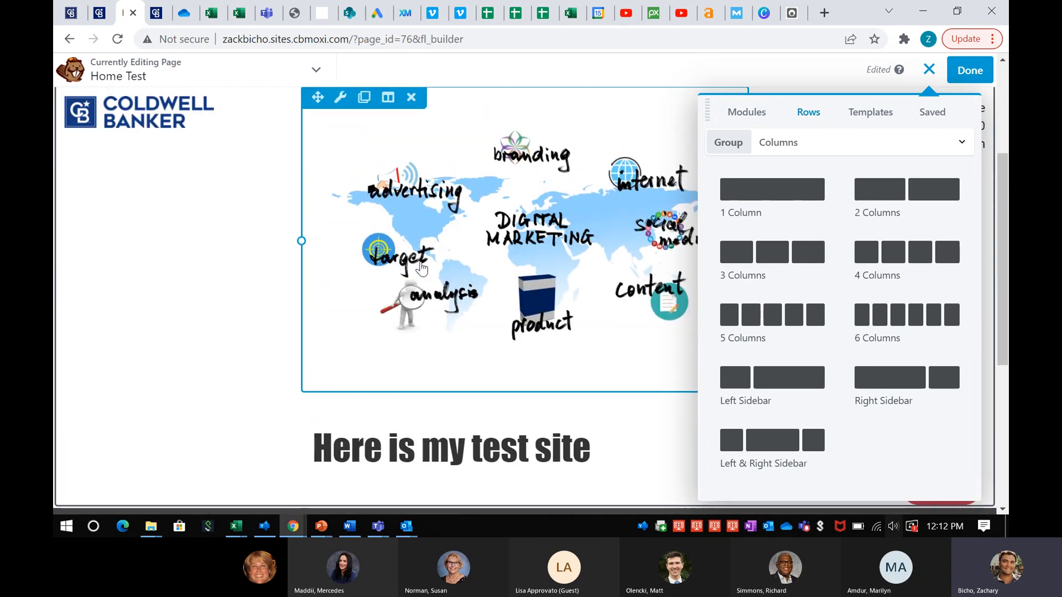
pyautogui.scroll(2, 452, 335)
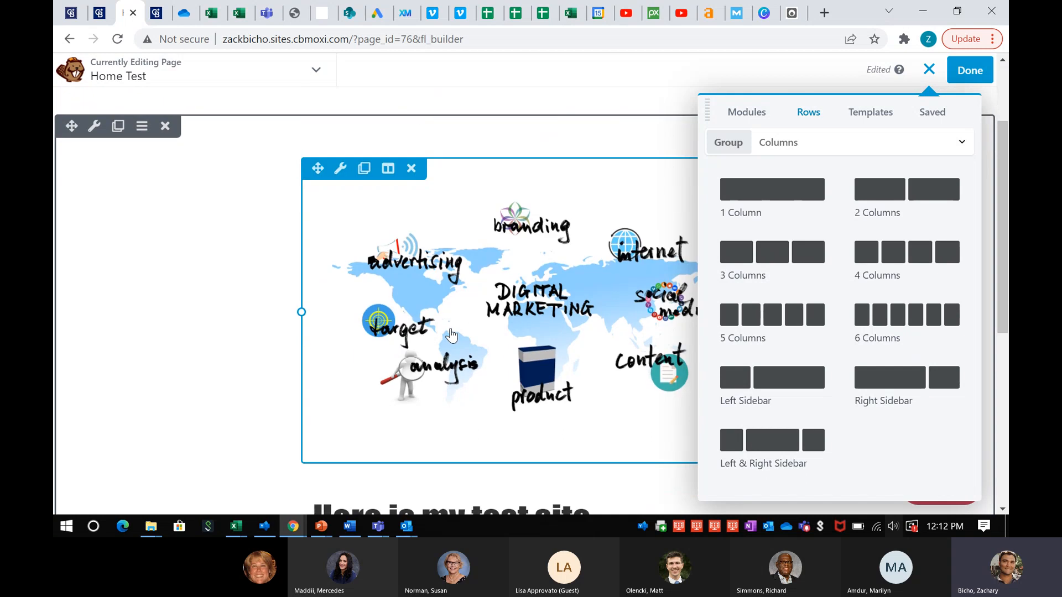
pyautogui.scroll(-3, 451, 335)
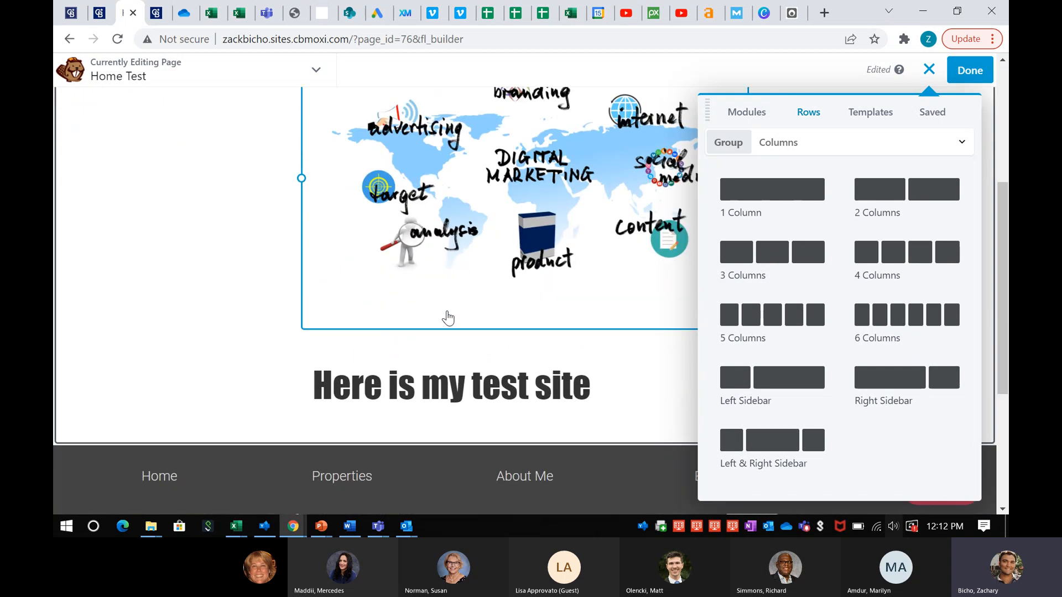
pyautogui.scroll(2, 446, 232)
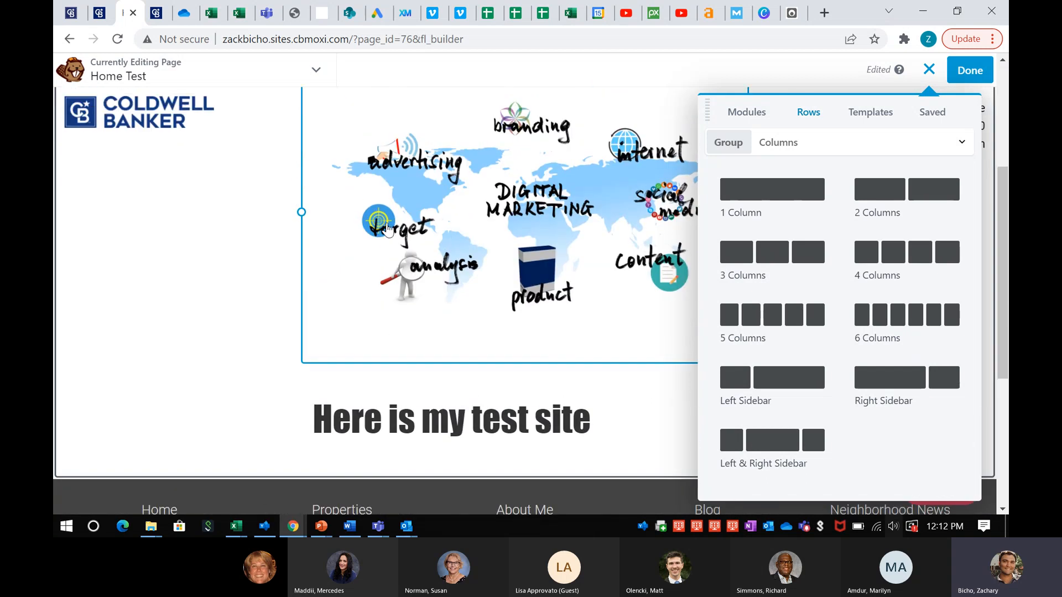
pyautogui.scroll(2, 388, 230)
pyautogui.moveTo(907, 189); pyautogui.dragTo(566, 228)
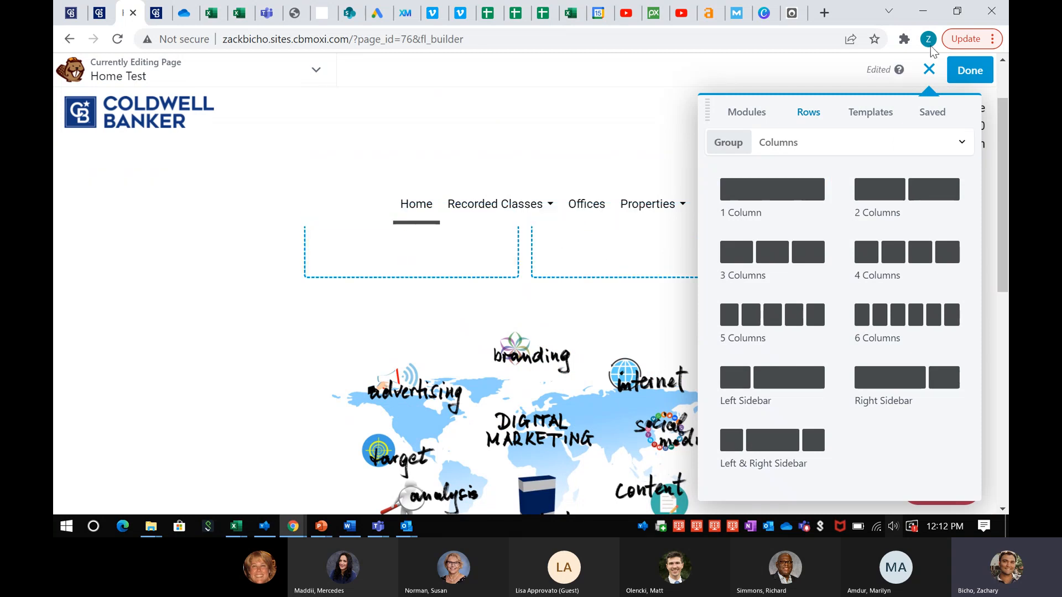
pyautogui.click(928, 70)
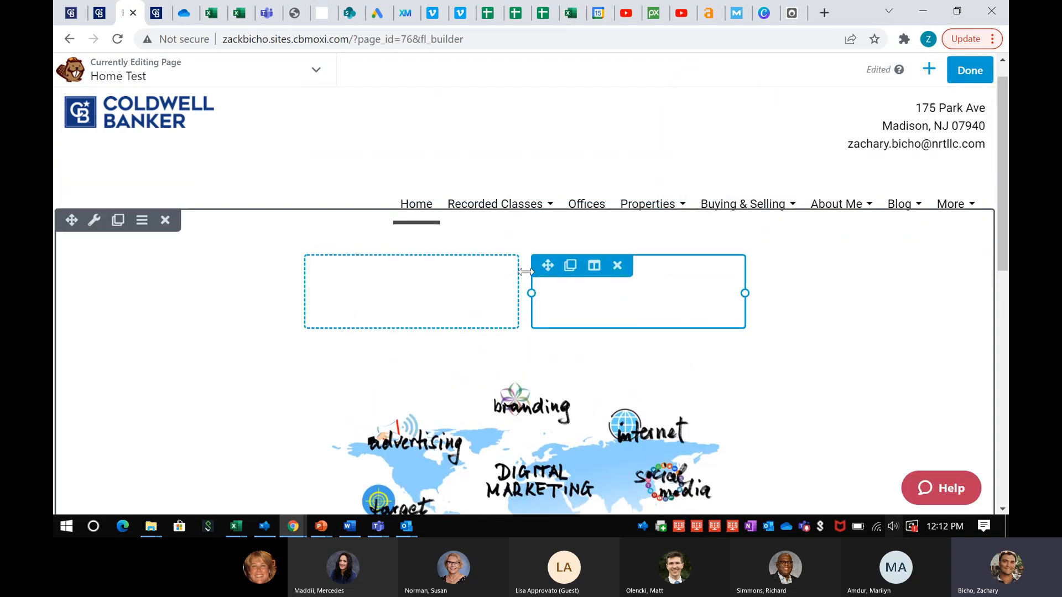
# Stretch the new two-column row nearly full width and bring back the row layouts list
pyautogui.moveTo(745, 293); pyautogui.dragTo(934, 293)
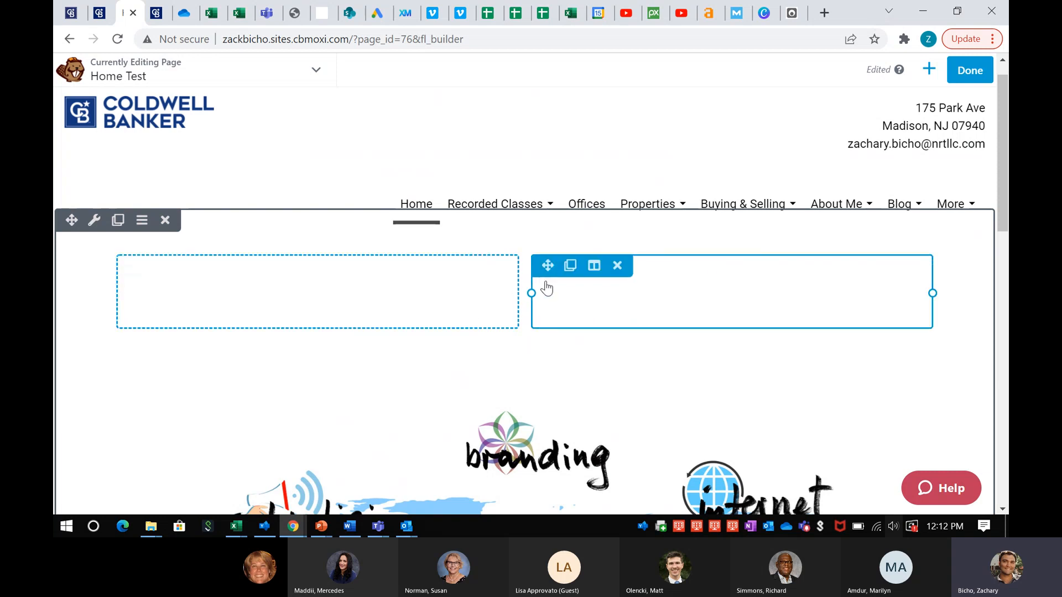
pyautogui.rightClick(925, 71)
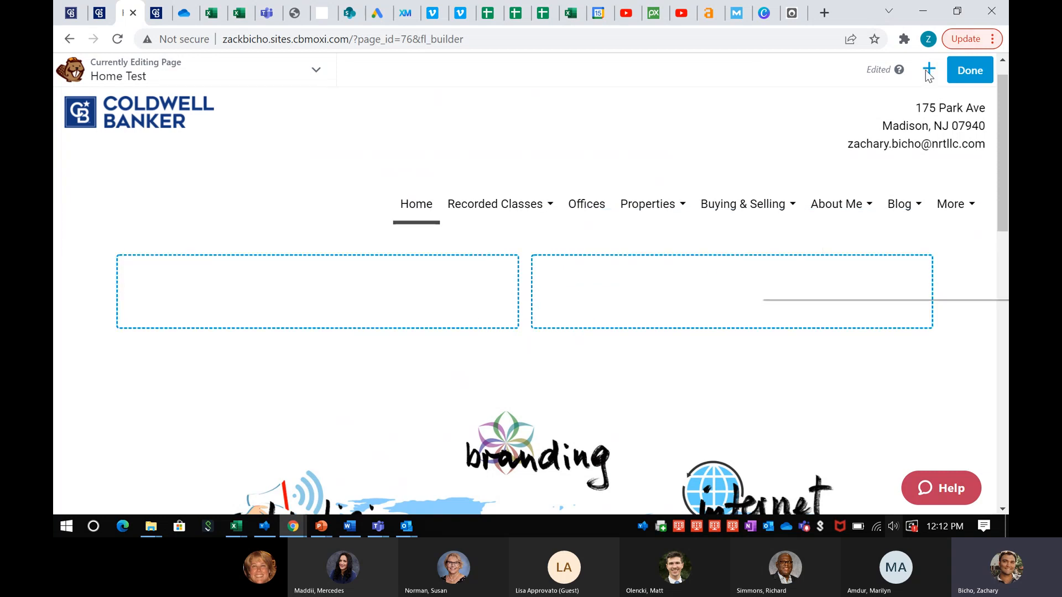
pyautogui.click(698, 108)
pyautogui.click(929, 69)
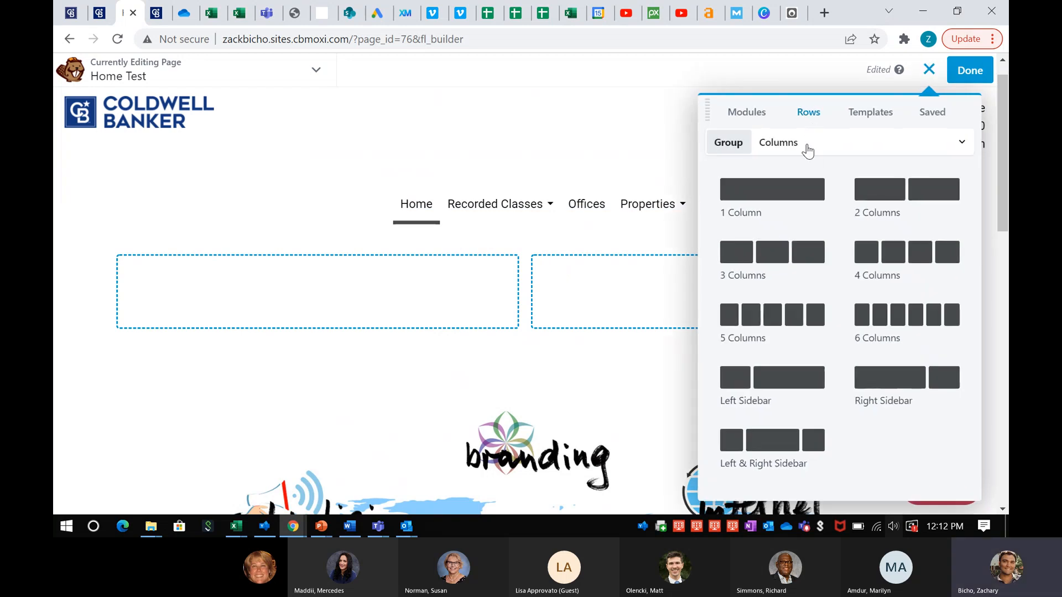
# Browse the row groups, expanding the Prebuilt Rows categories, then return to the column layouts
pyautogui.click(809, 148)
pyautogui.click(808, 148)
pyautogui.click(807, 148)
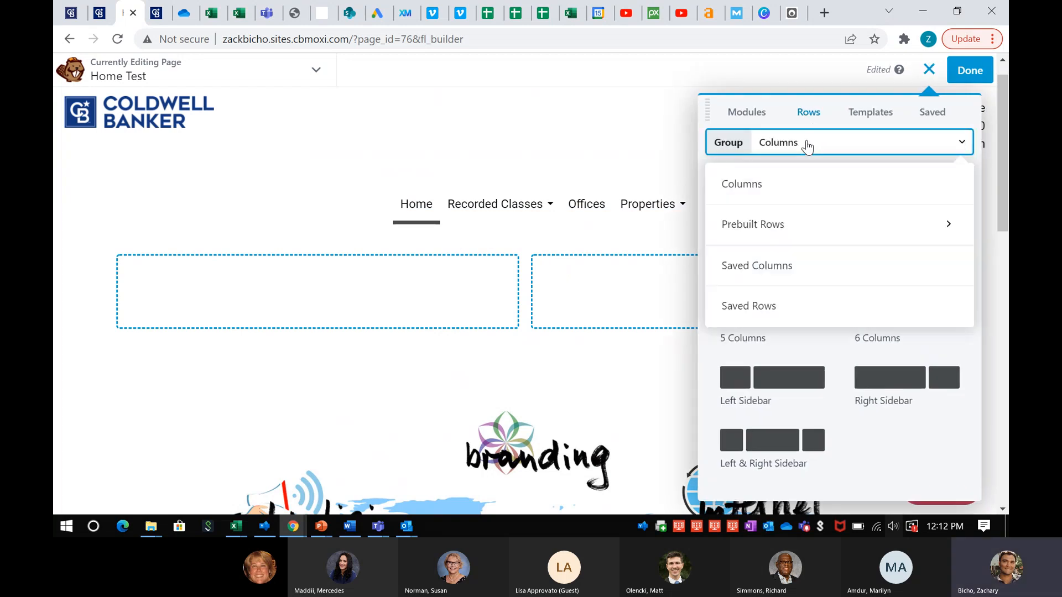
pyautogui.click(767, 231)
pyautogui.scroll(-1, 830, 287)
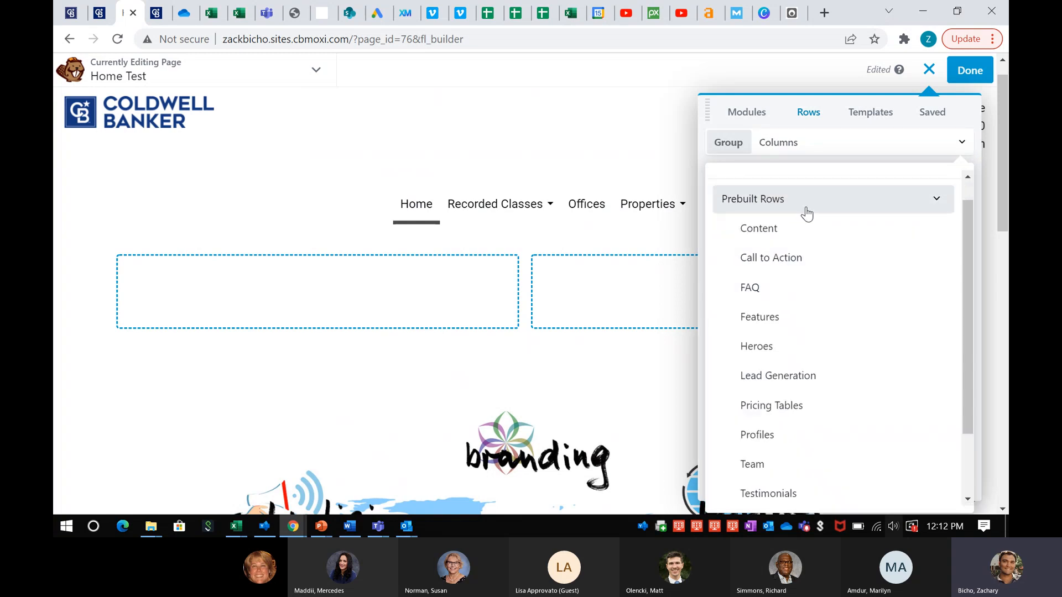
pyautogui.scroll(-1, 810, 249)
pyautogui.scroll(-1, 811, 331)
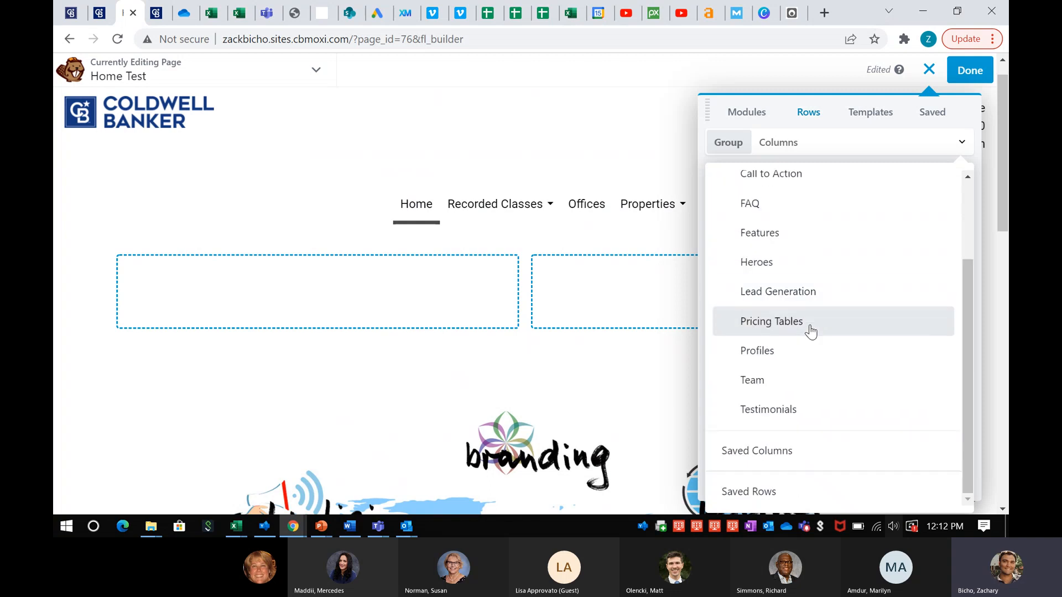
pyautogui.click(826, 142)
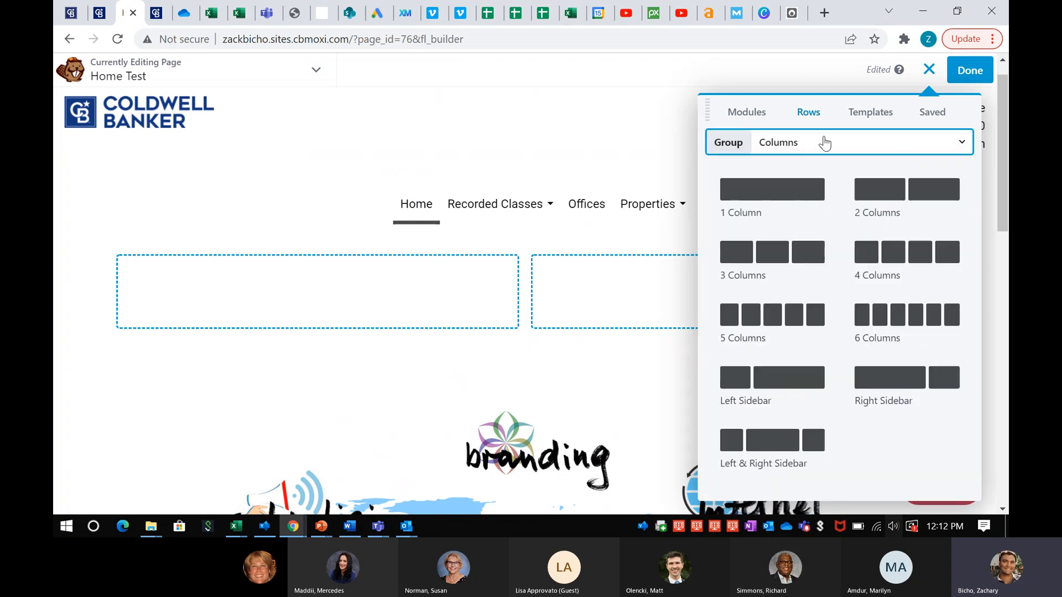
# Open the branding photo's settings and cancel them without changes
pyautogui.scroll(-1, 831, 275)
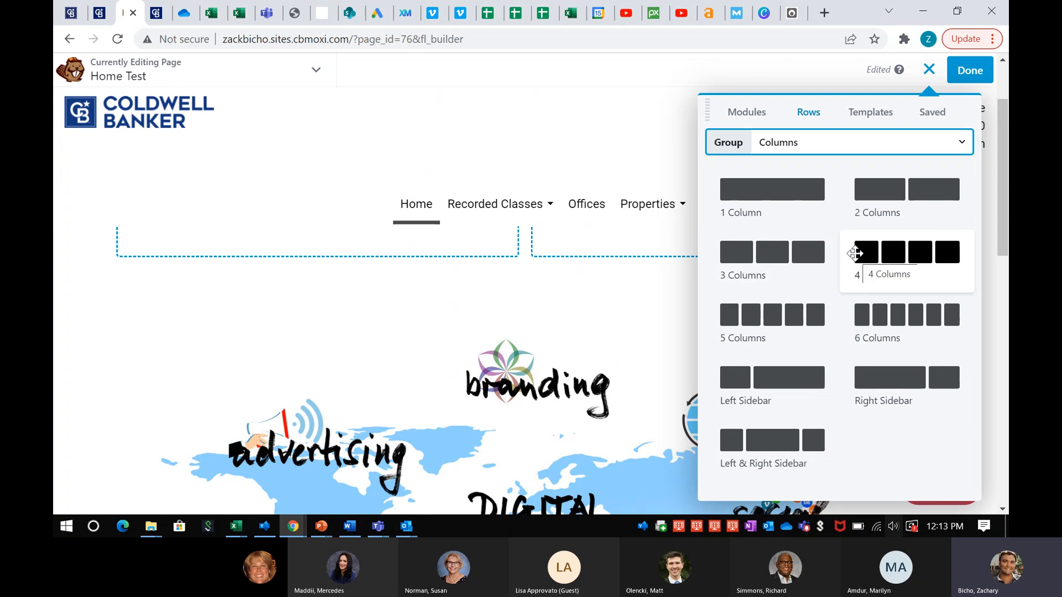
pyautogui.click(560, 356)
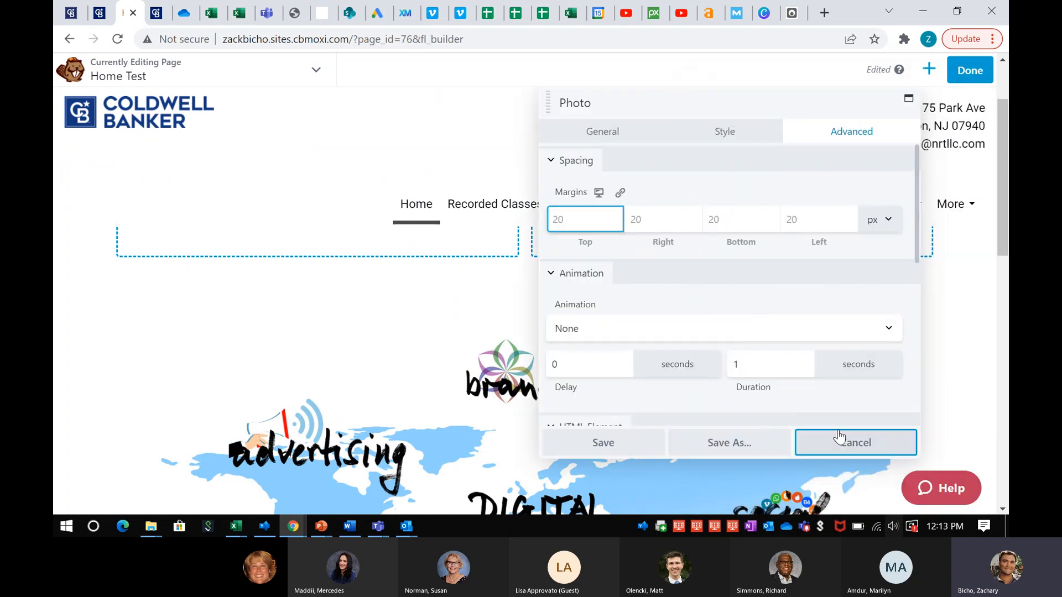
pyautogui.click(855, 443)
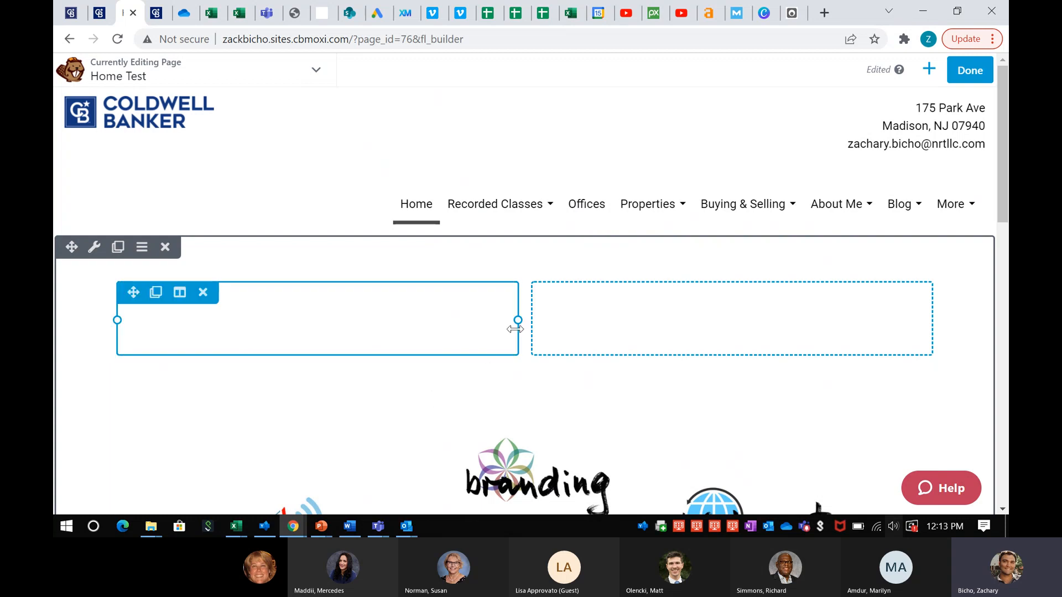
# Browse the list of MoxiWorks page templates
pyautogui.click(931, 69)
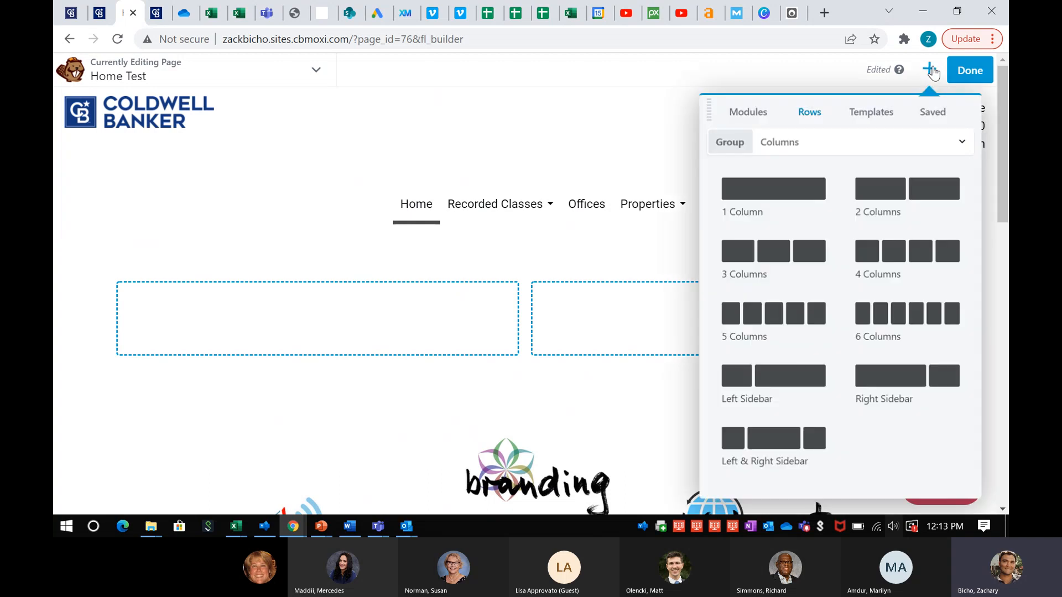
pyautogui.click(859, 118)
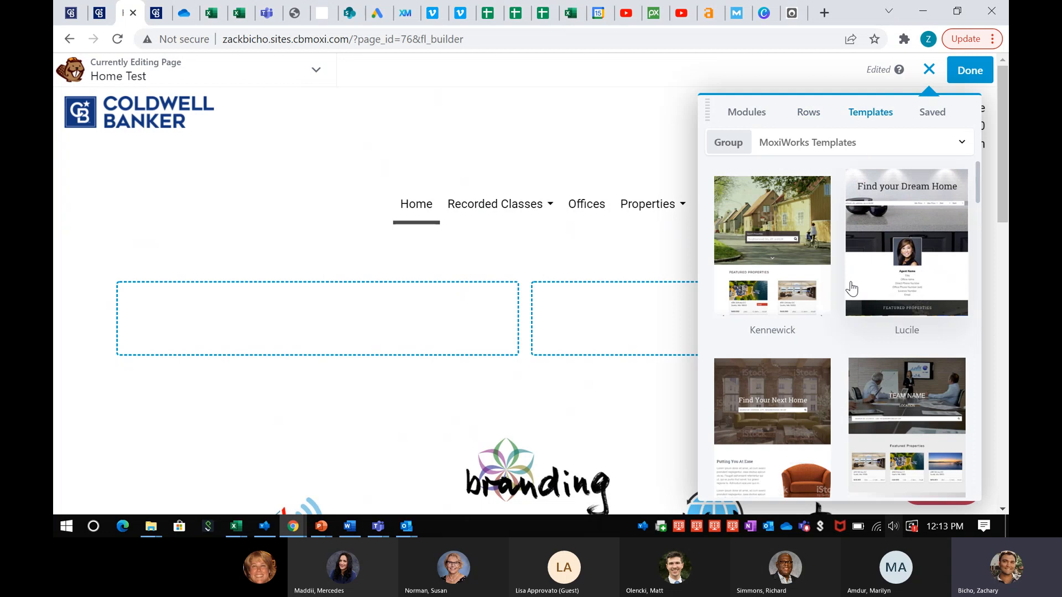
pyautogui.scroll(-5, 852, 287)
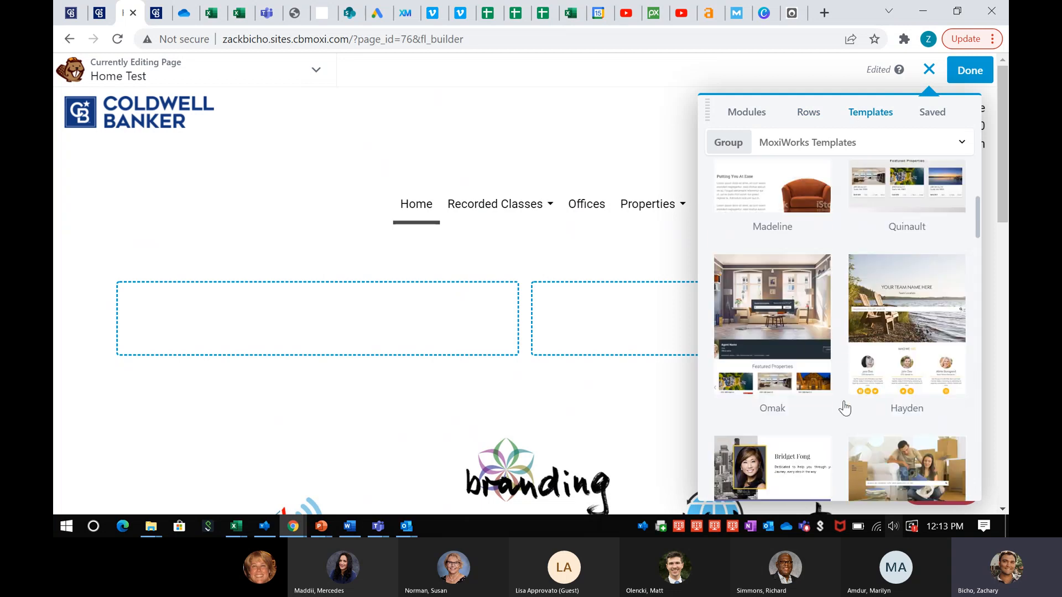
pyautogui.scroll(-3, 837, 348)
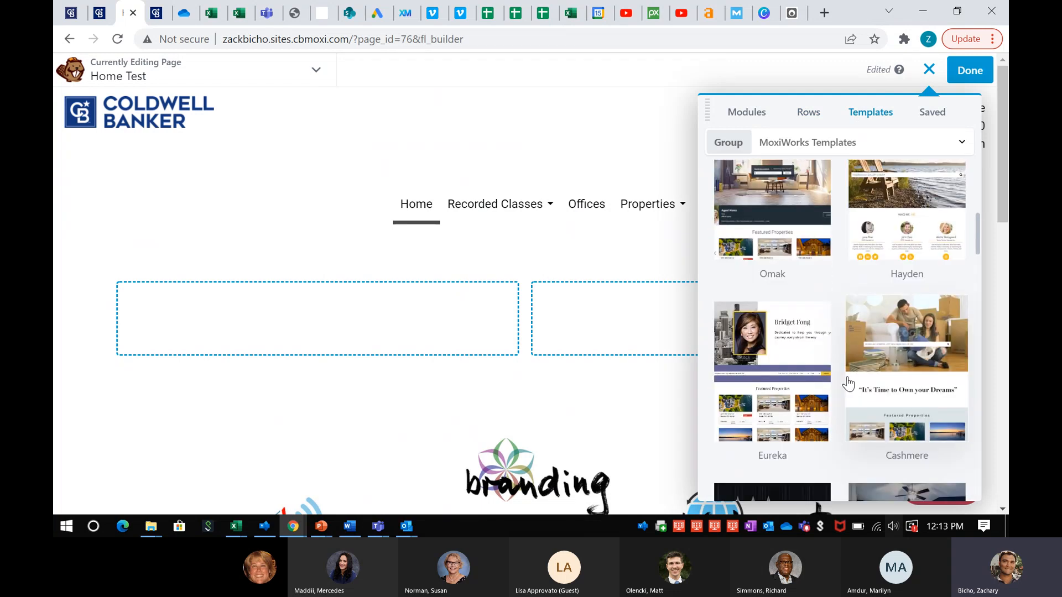
pyautogui.scroll(-5, 849, 383)
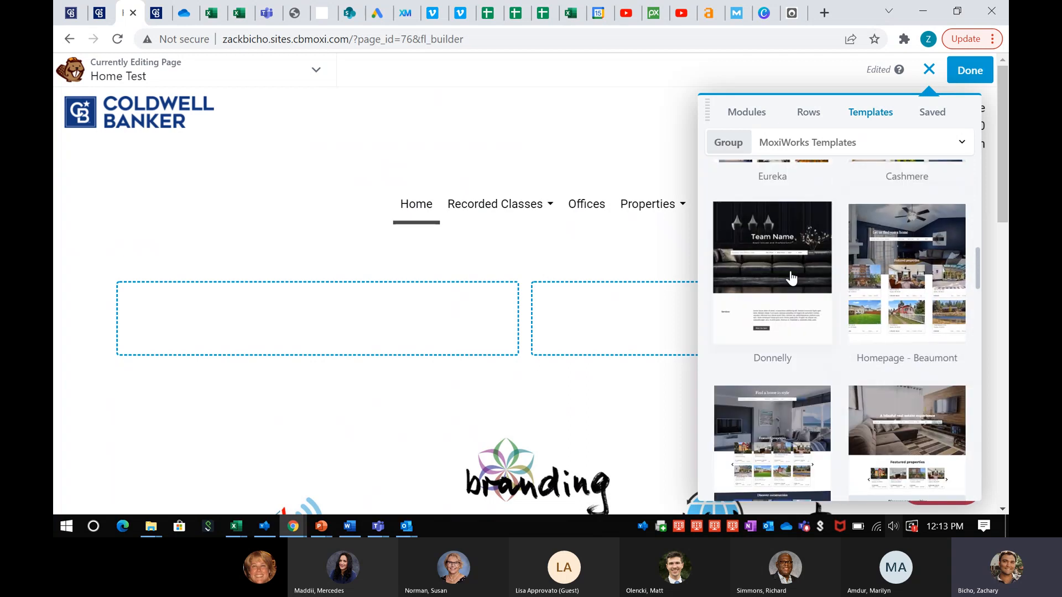
pyautogui.scroll(-2, 835, 379)
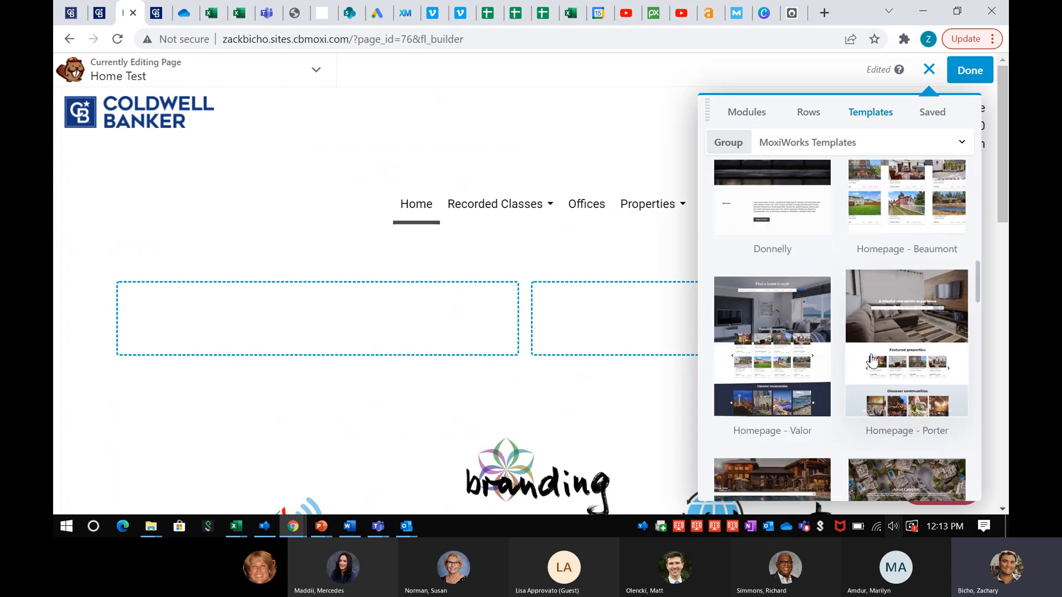
pyautogui.scroll(-1, 832, 370)
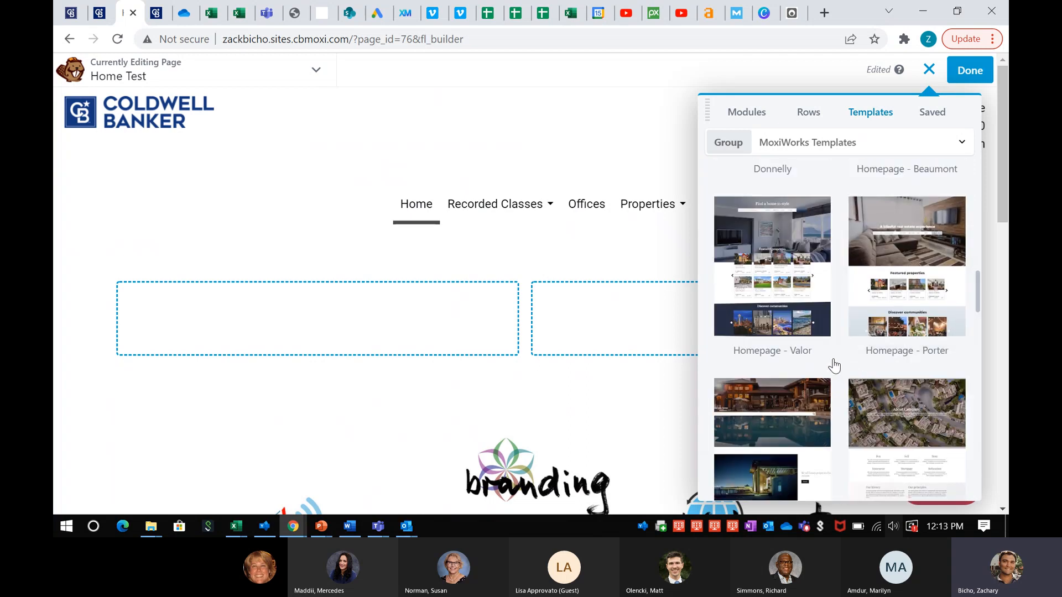
pyautogui.scroll(-2, 835, 368)
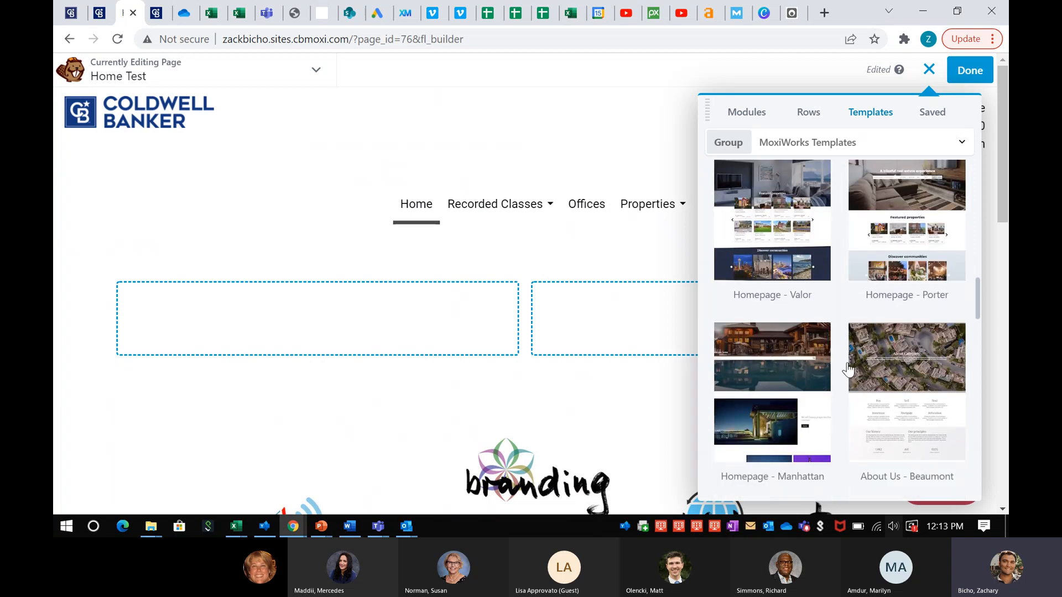
pyautogui.scroll(-3, 852, 374)
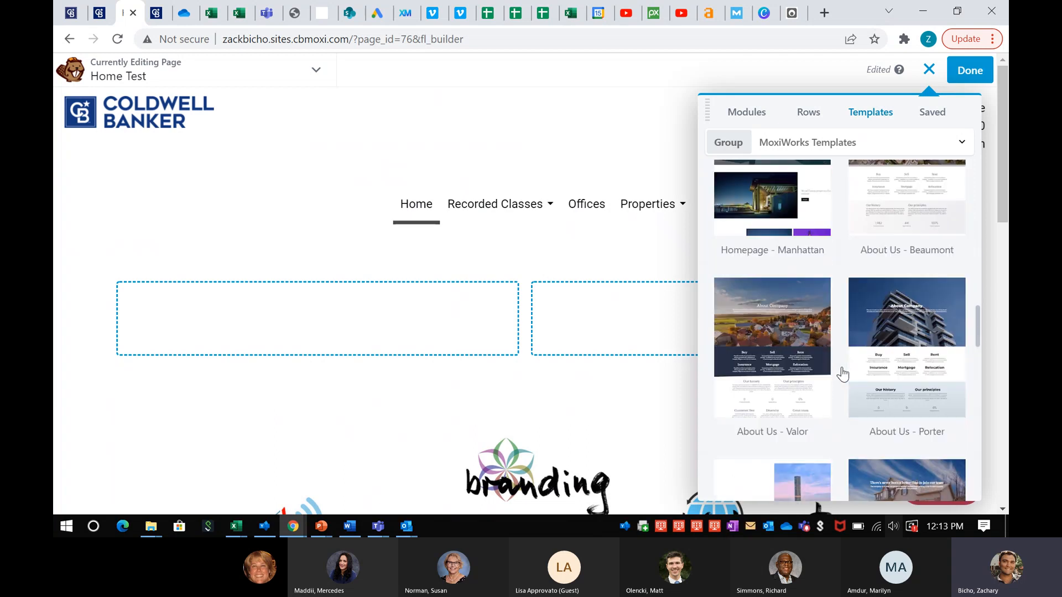
pyautogui.scroll(-1, 842, 373)
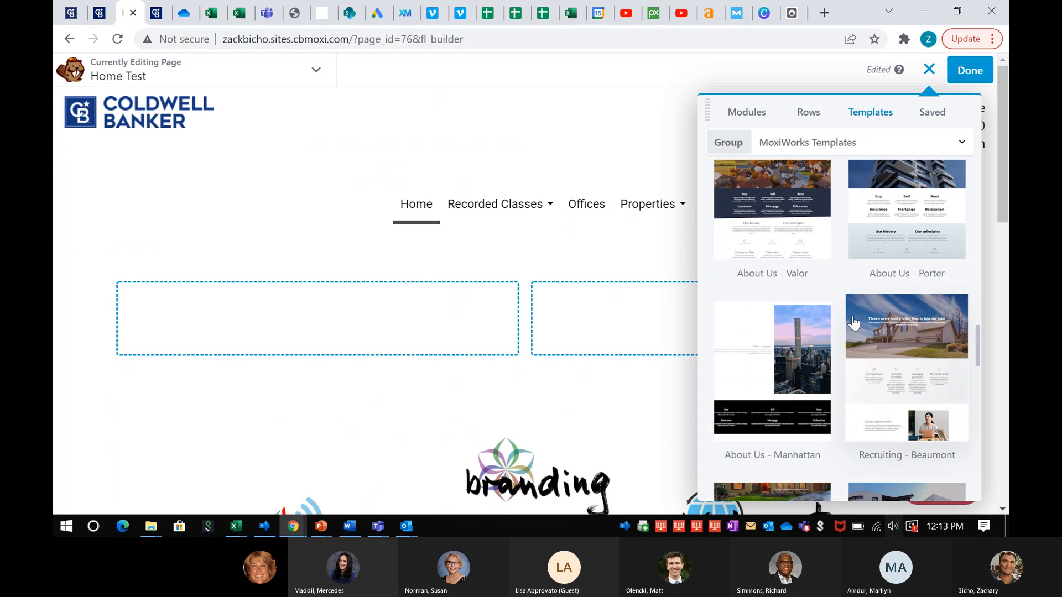
pyautogui.scroll(-2, 842, 371)
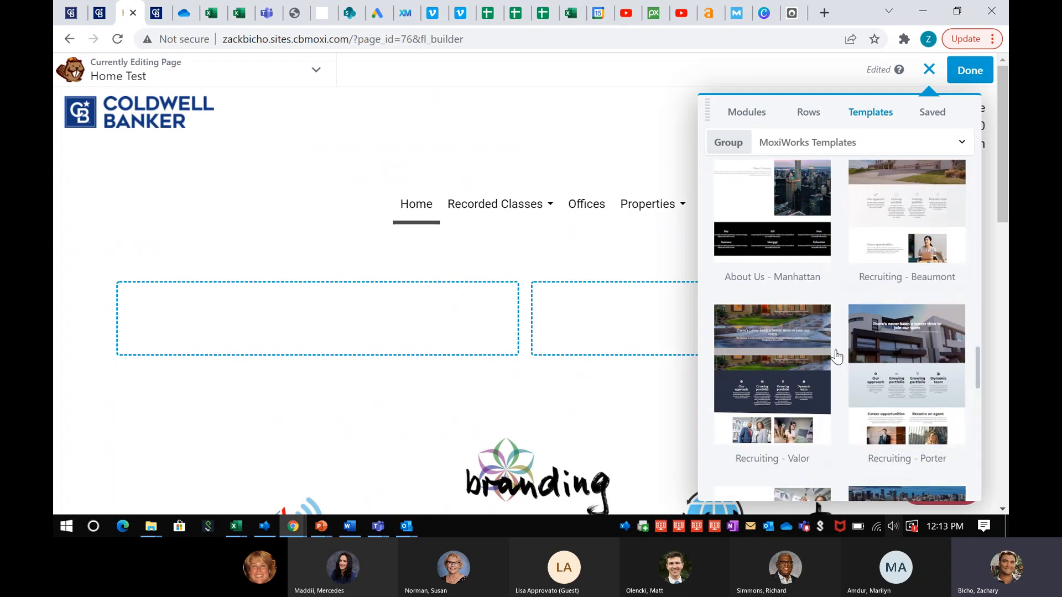
pyautogui.scroll(-1, 919, 380)
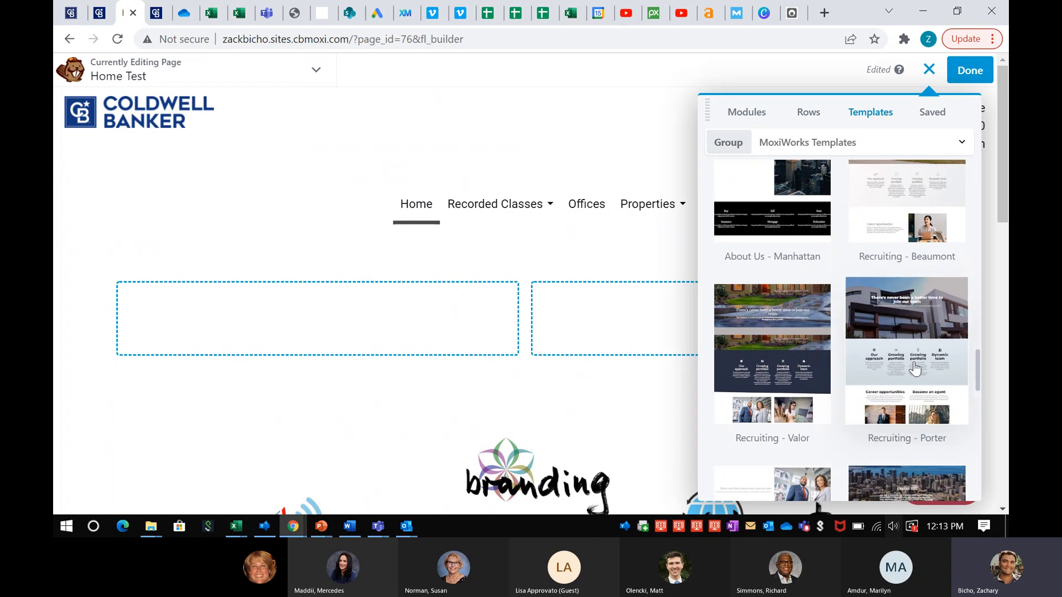
# Apply the Recruiting - Porter template, replacing the page's existing layout
pyautogui.click(916, 367)
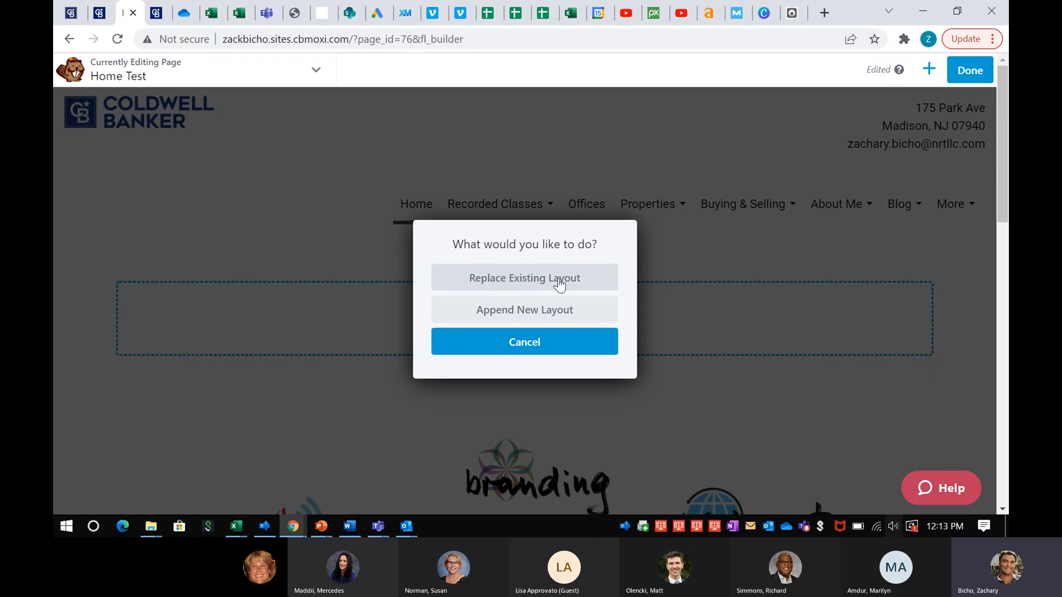
pyautogui.click(530, 283)
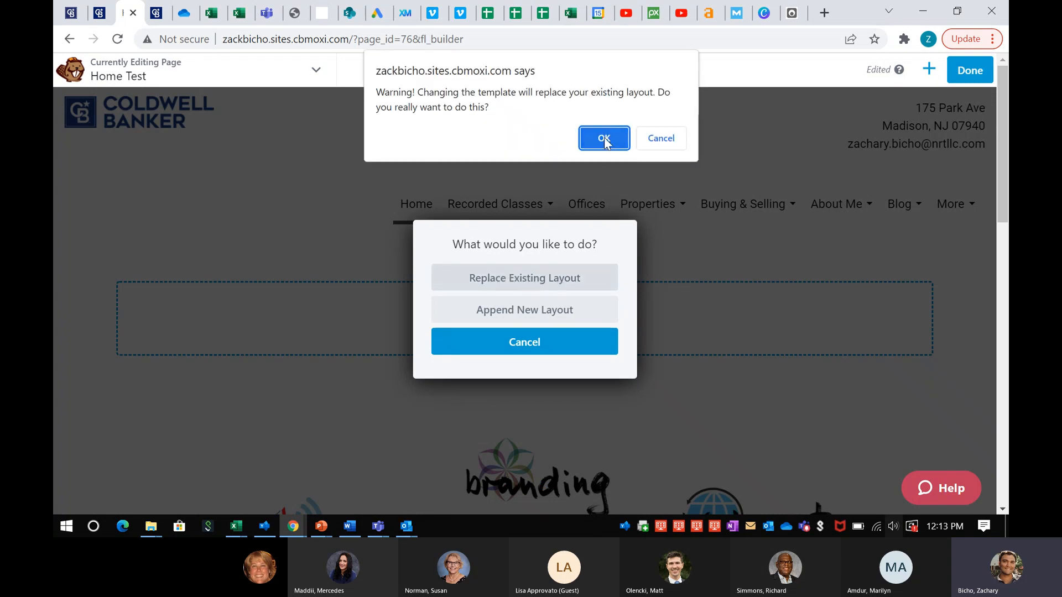
pyautogui.click(605, 139)
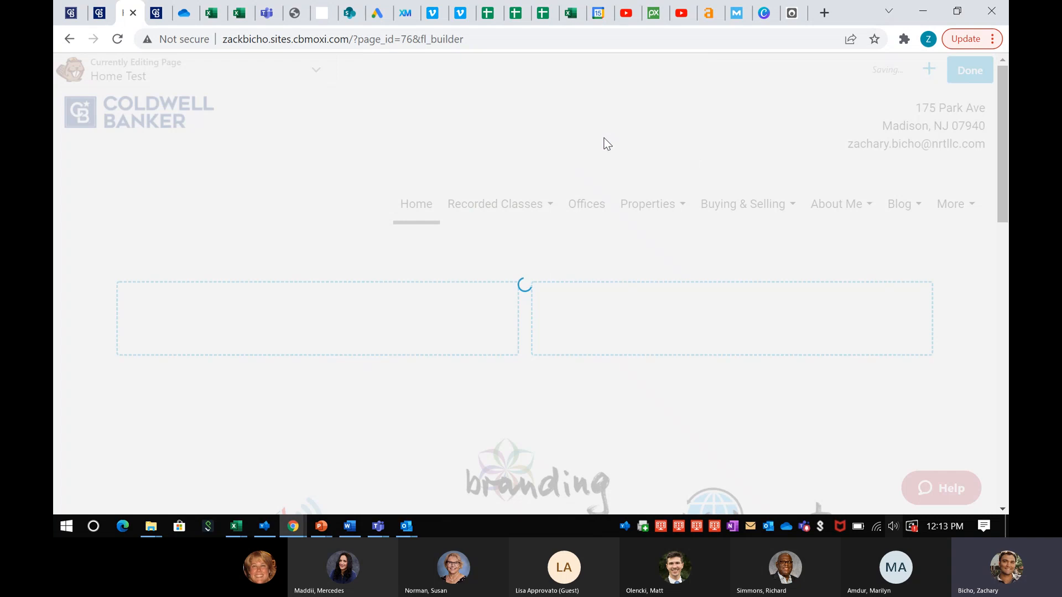
pyautogui.scroll(-5, 622, 271)
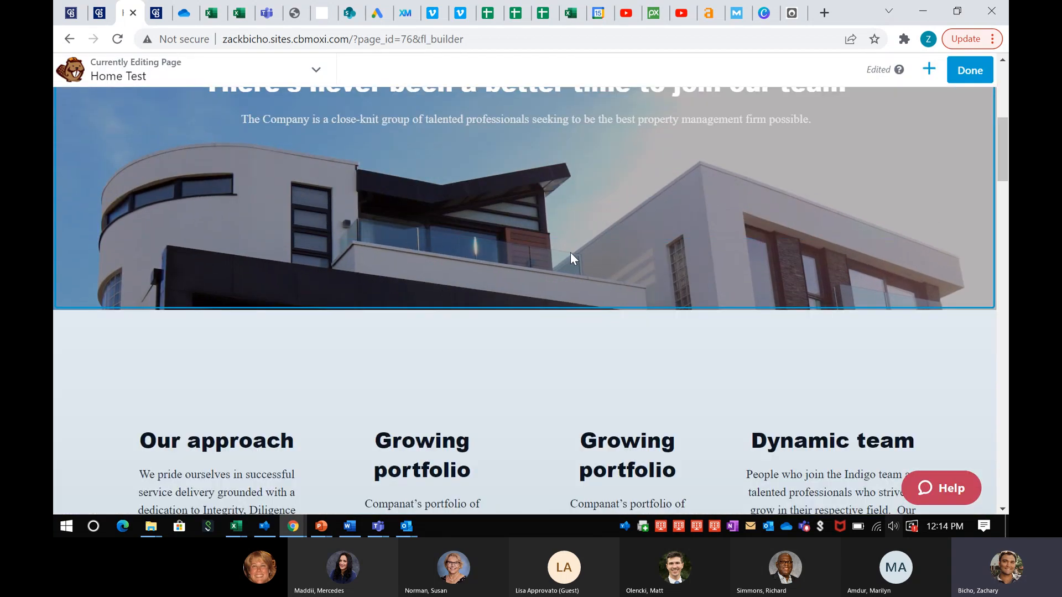
pyautogui.scroll(-5, 571, 258)
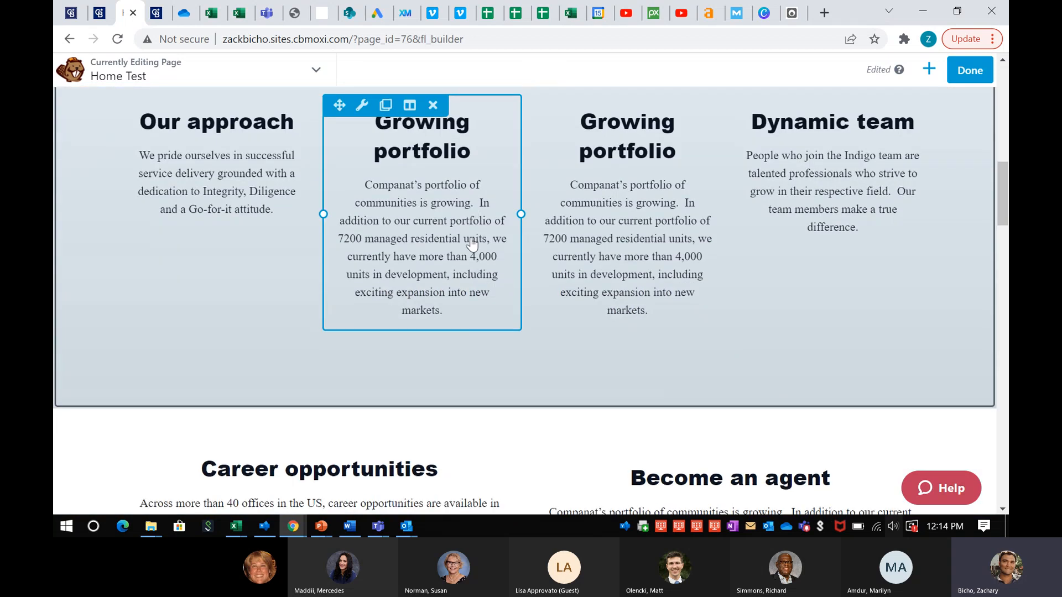
pyautogui.scroll(-5, 471, 244)
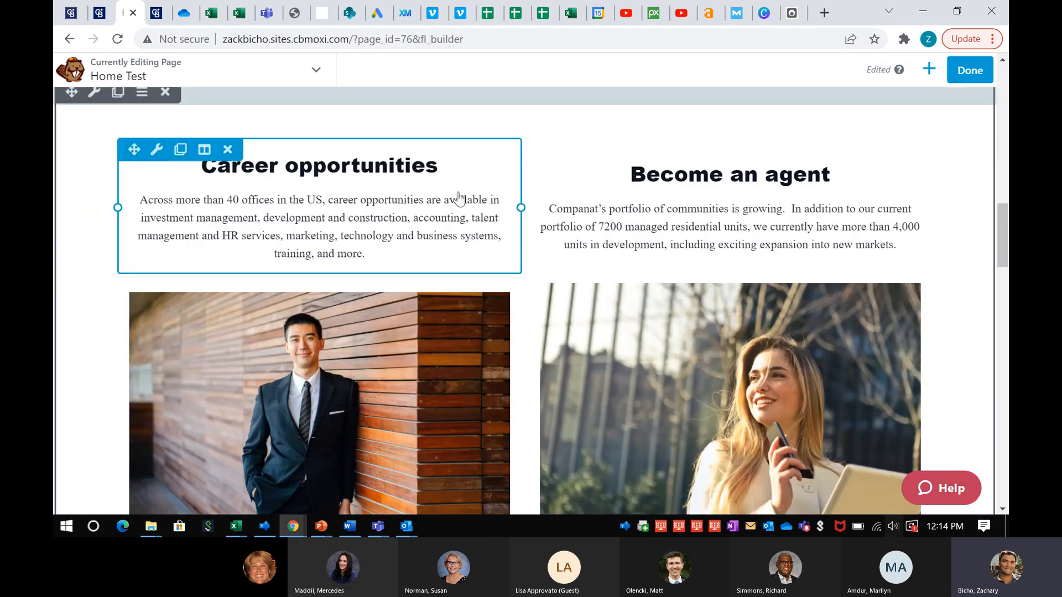
pyautogui.scroll(-3, 475, 304)
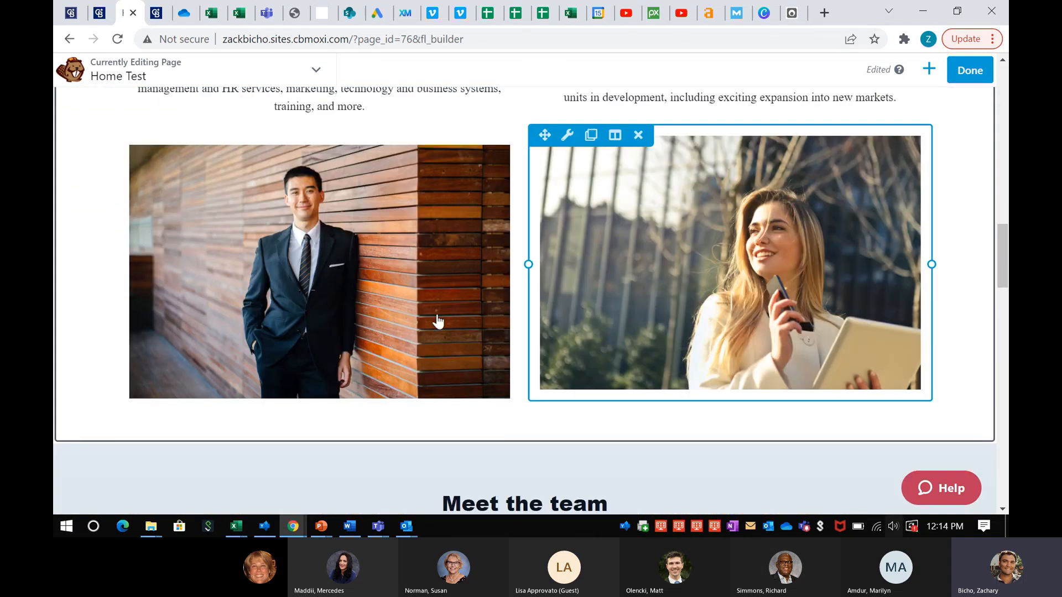
pyautogui.scroll(-6, 438, 321)
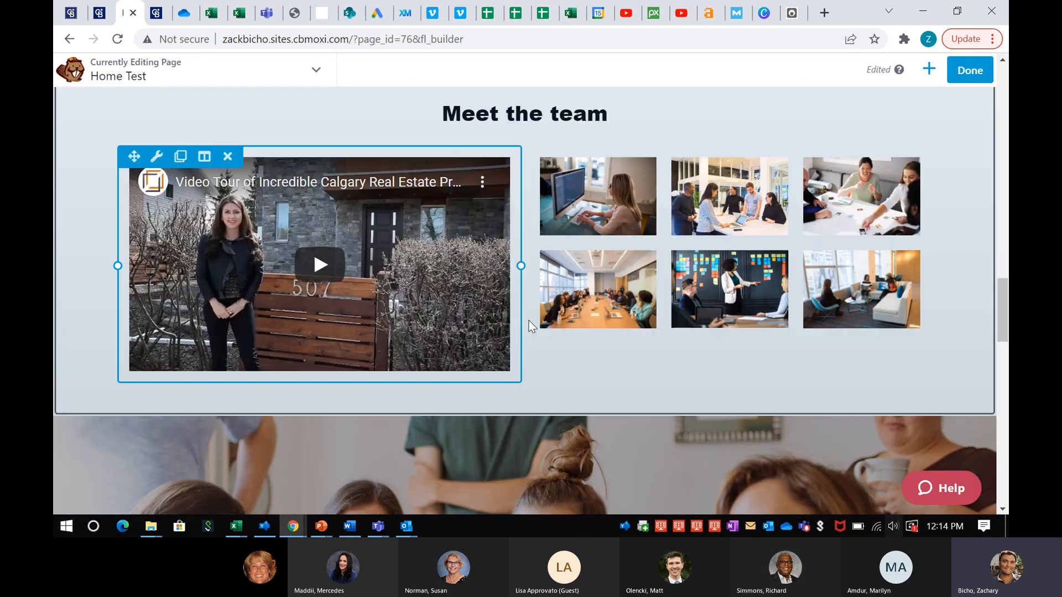
pyautogui.scroll(-10, 527, 340)
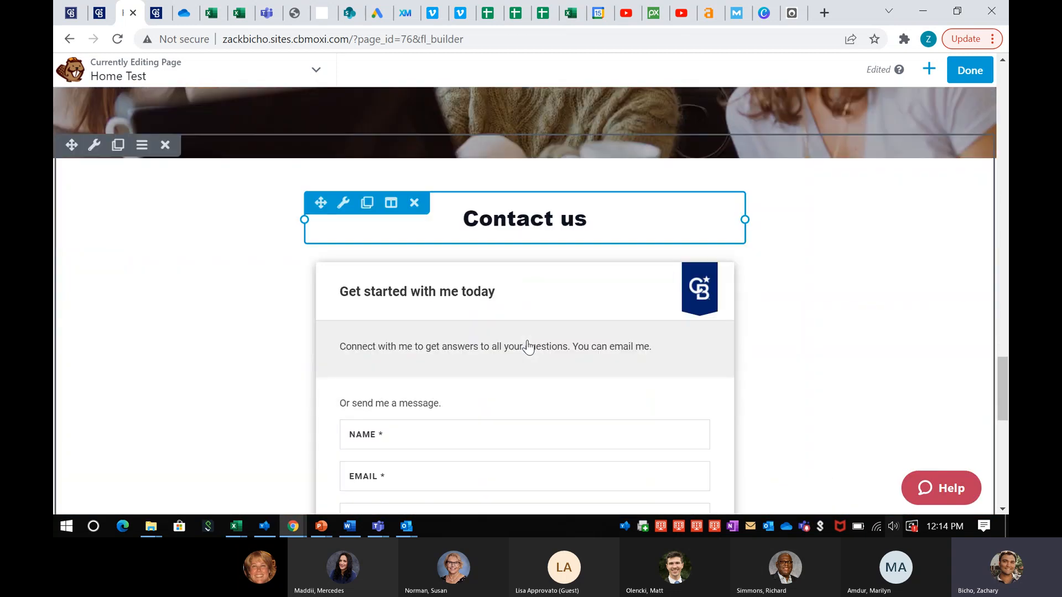
pyautogui.scroll(-5, 528, 347)
pyautogui.scroll(10, 529, 347)
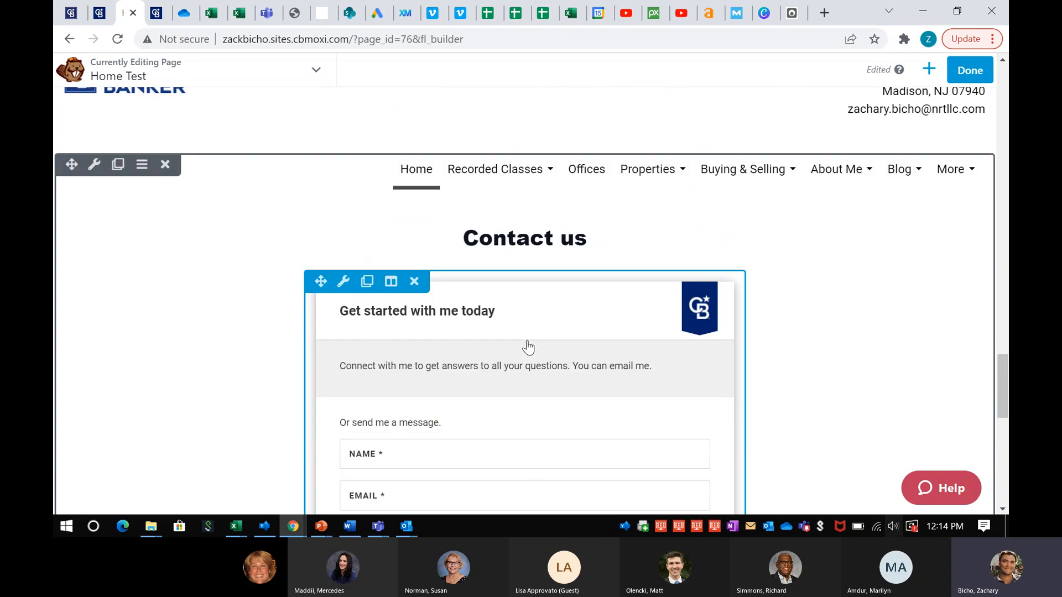
pyautogui.scroll(10, 530, 404)
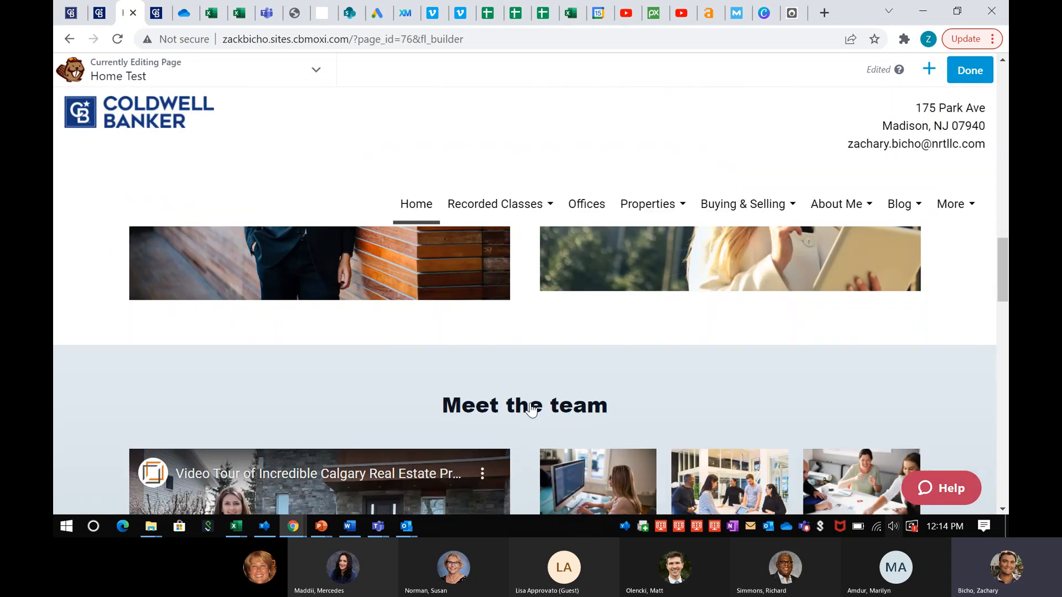
pyautogui.scroll(-2, 531, 404)
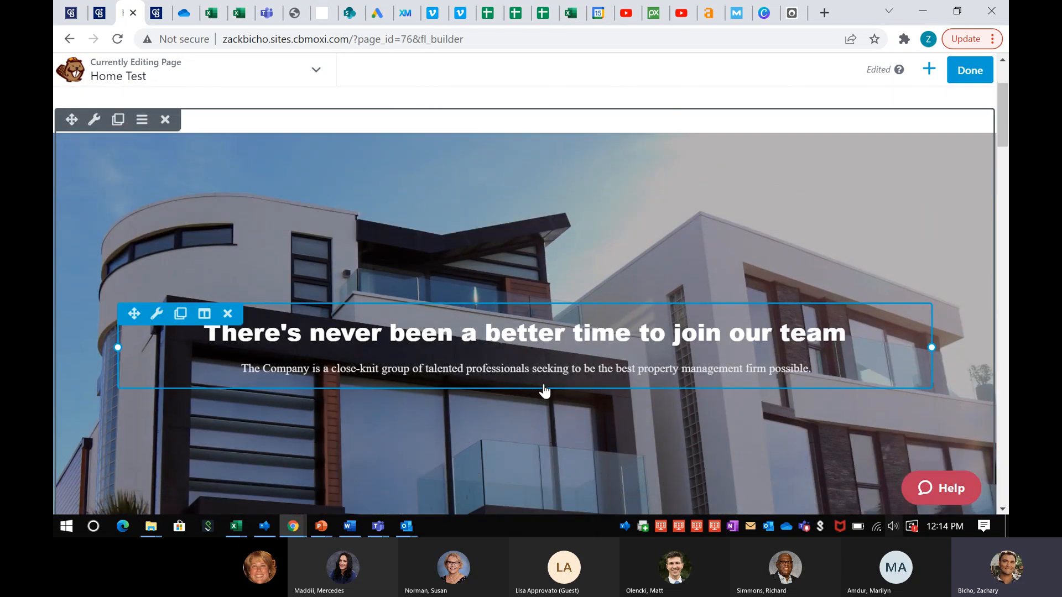
pyautogui.scroll(-2, 550, 400)
pyautogui.scroll(-5, 550, 401)
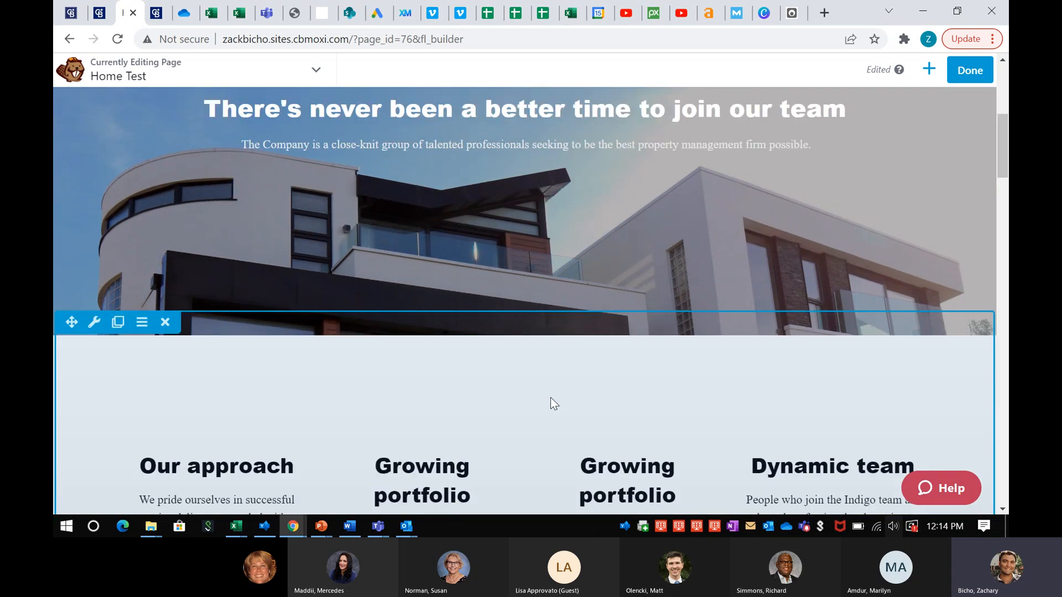
pyautogui.scroll(1, 481, 398)
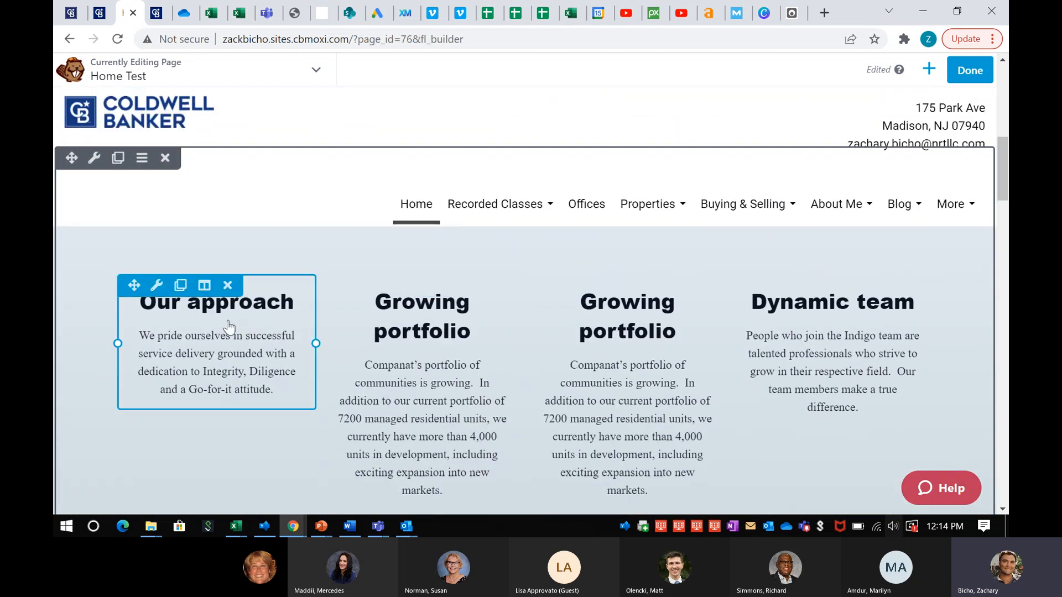
pyautogui.scroll(4, 229, 326)
pyautogui.scroll(3, 233, 408)
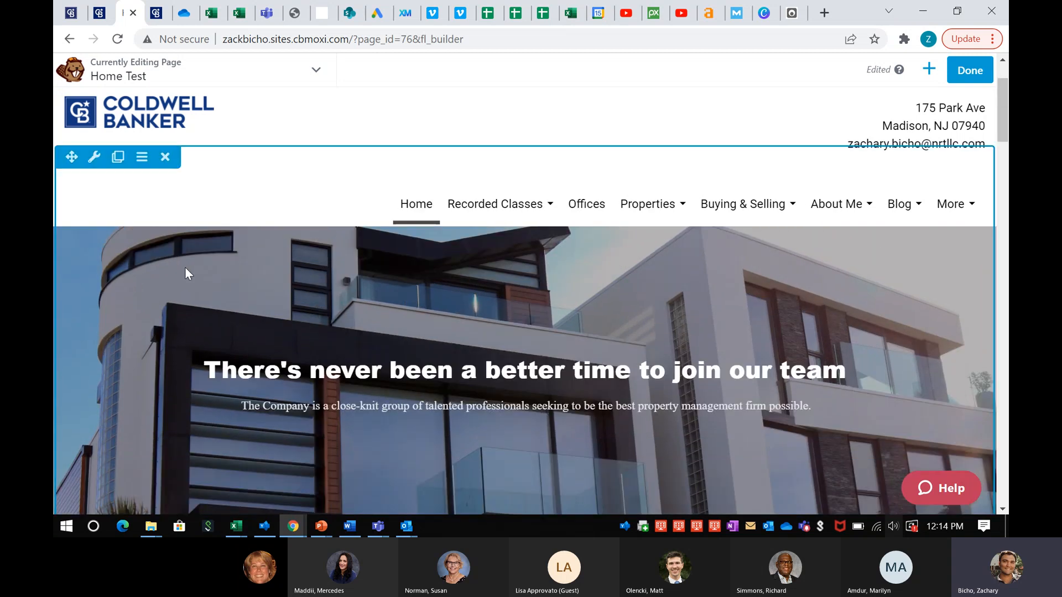
pyautogui.click(93, 158)
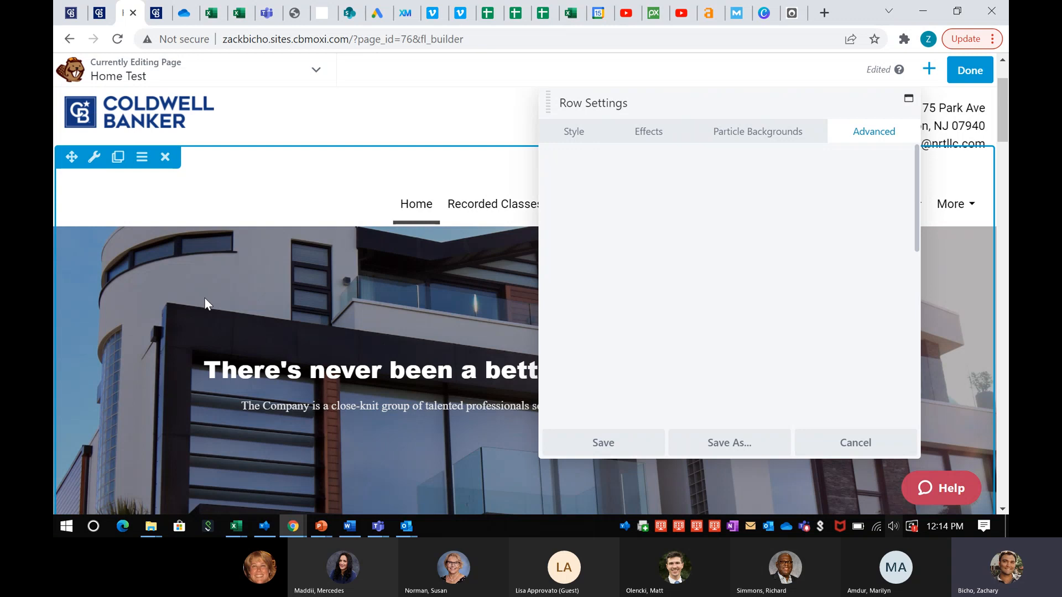
pyautogui.scroll(-3, 722, 295)
pyautogui.scroll(3, 721, 294)
pyautogui.click(699, 114)
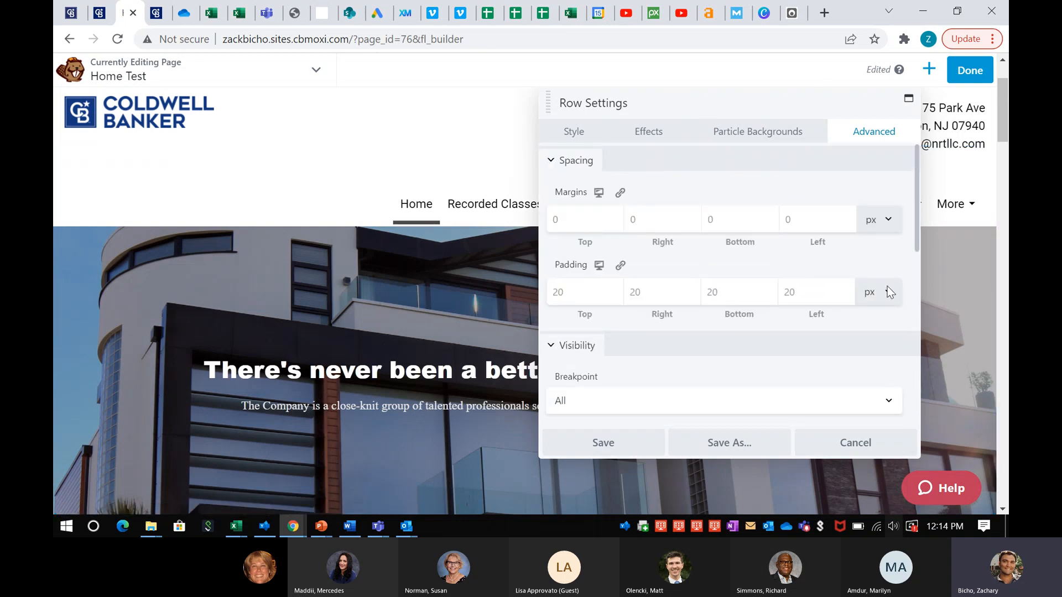
pyautogui.click(885, 443)
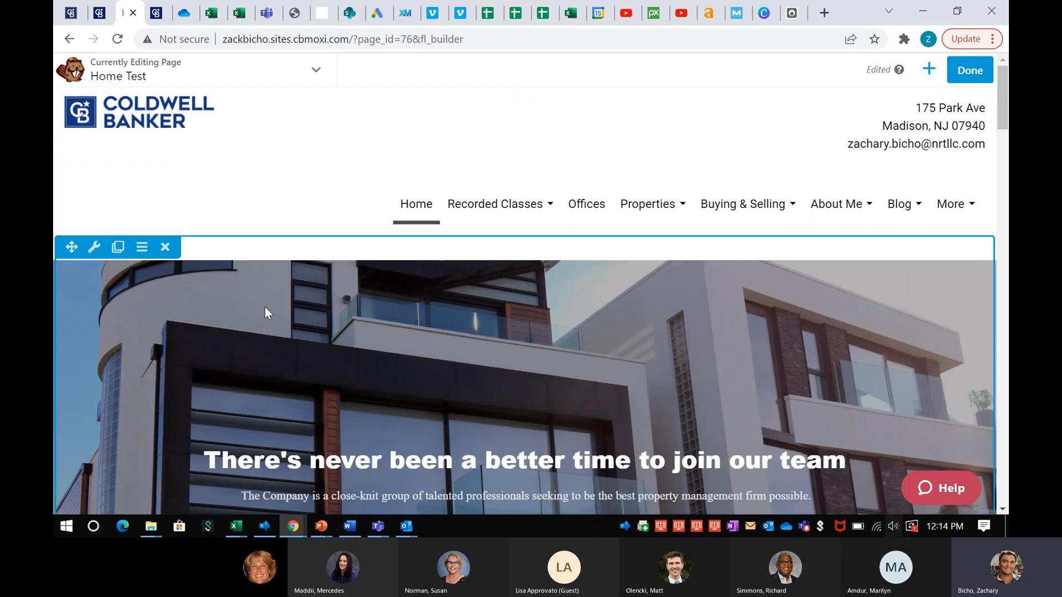
pyautogui.click(94, 246)
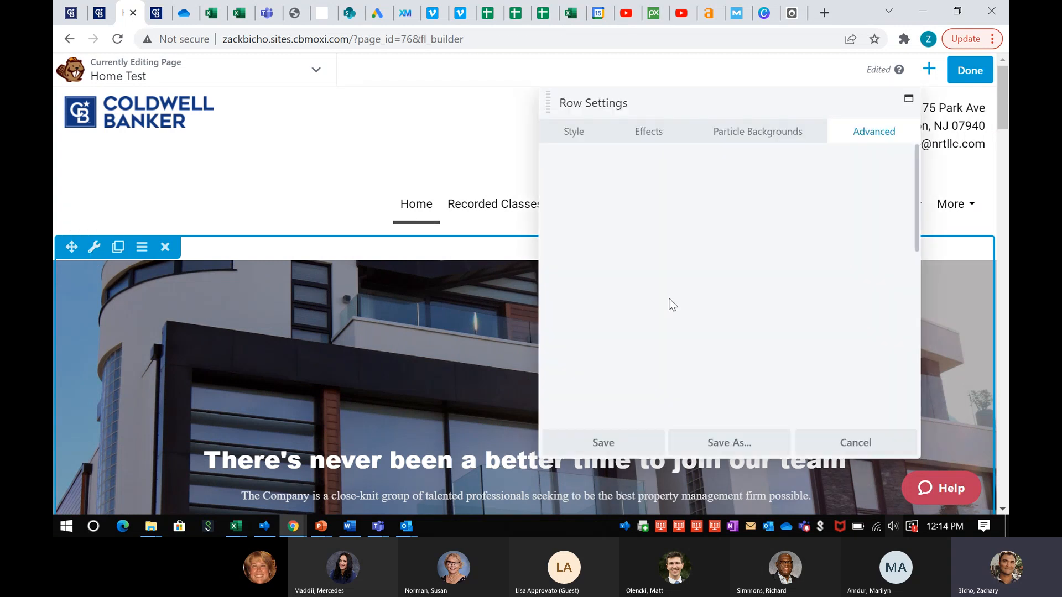
pyautogui.scroll(-8, 675, 299)
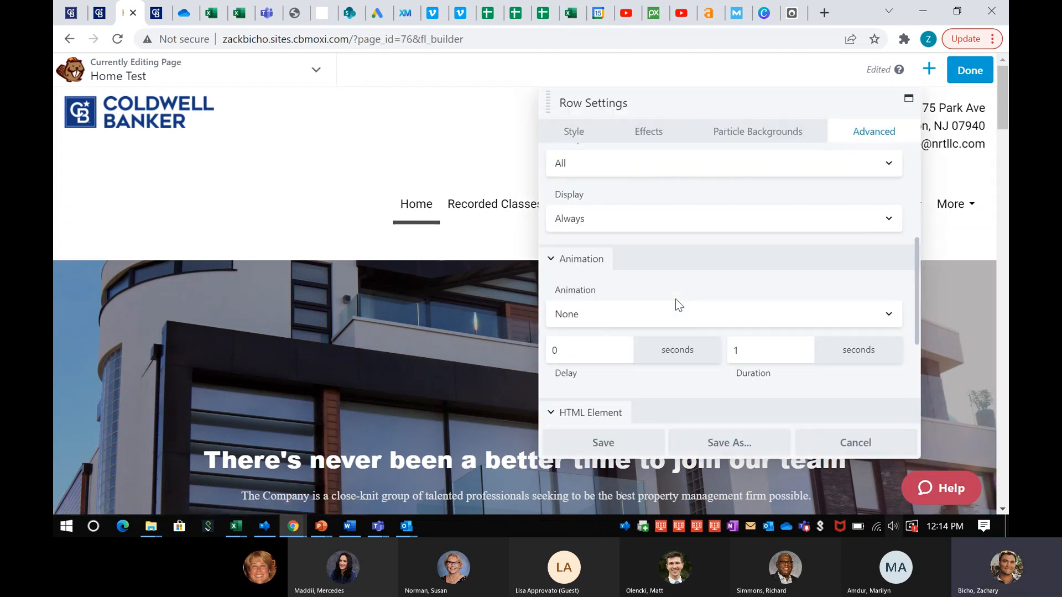
pyautogui.scroll(-2, 676, 298)
pyautogui.scroll(6, 676, 299)
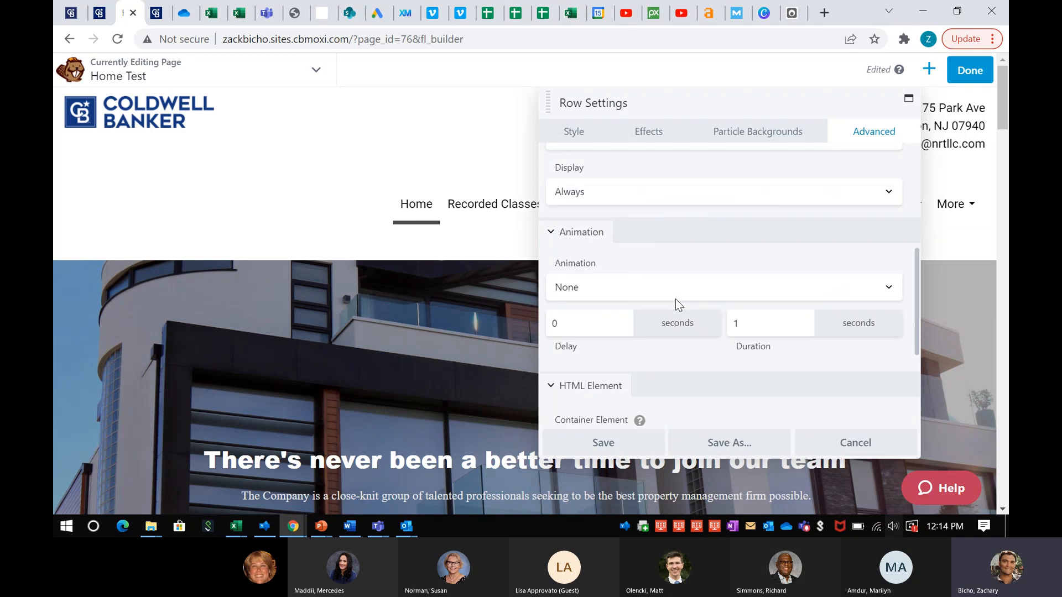
pyautogui.scroll(2, 675, 298)
pyautogui.click(600, 214)
pyautogui.click(576, 131)
pyautogui.scroll(-3, 692, 260)
pyautogui.scroll(-6, 701, 270)
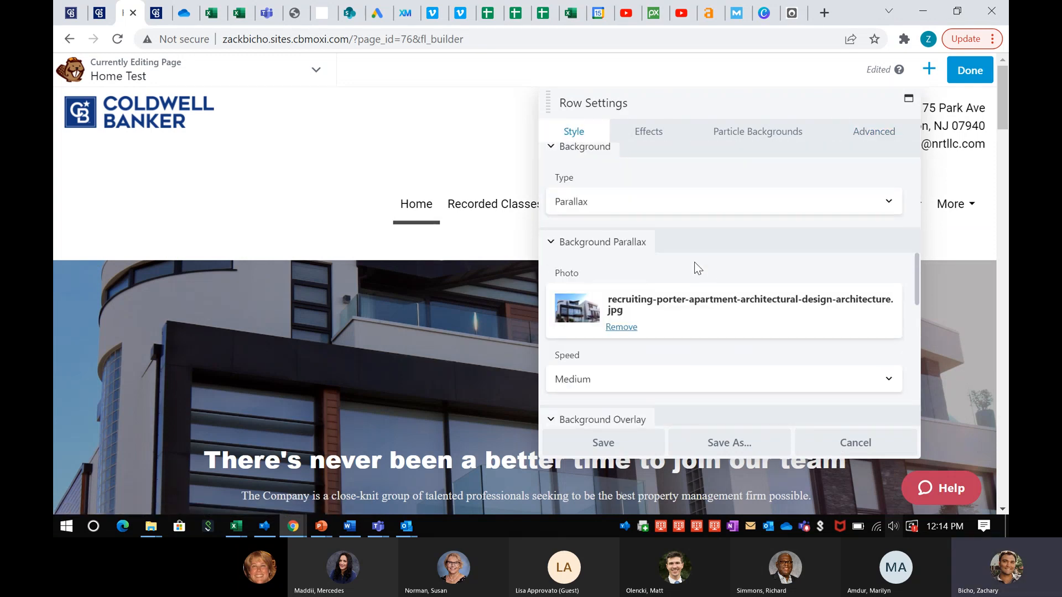
pyautogui.scroll(-1, 632, 235)
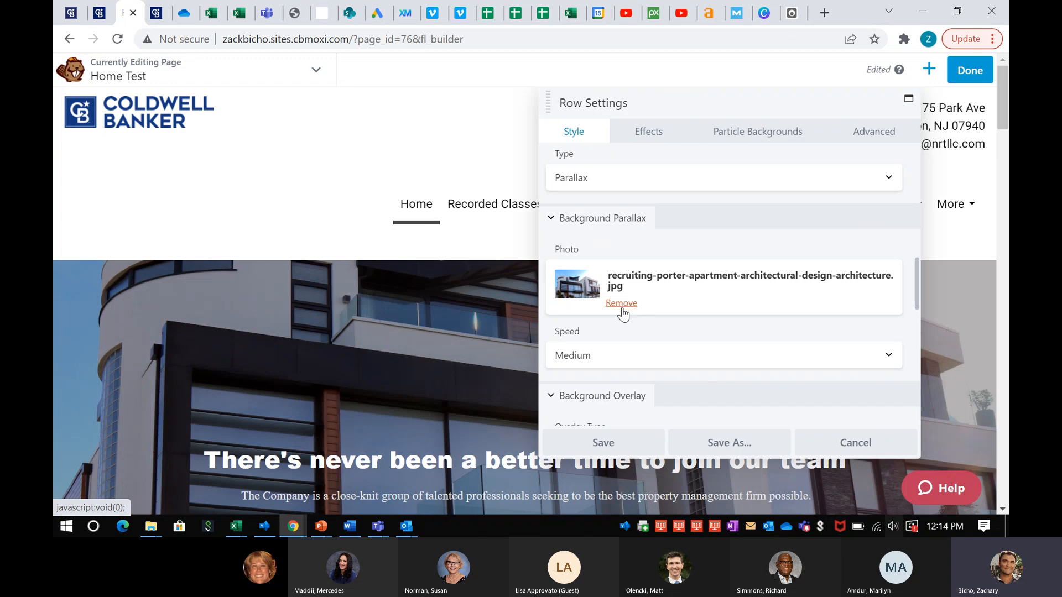
pyautogui.click(604, 443)
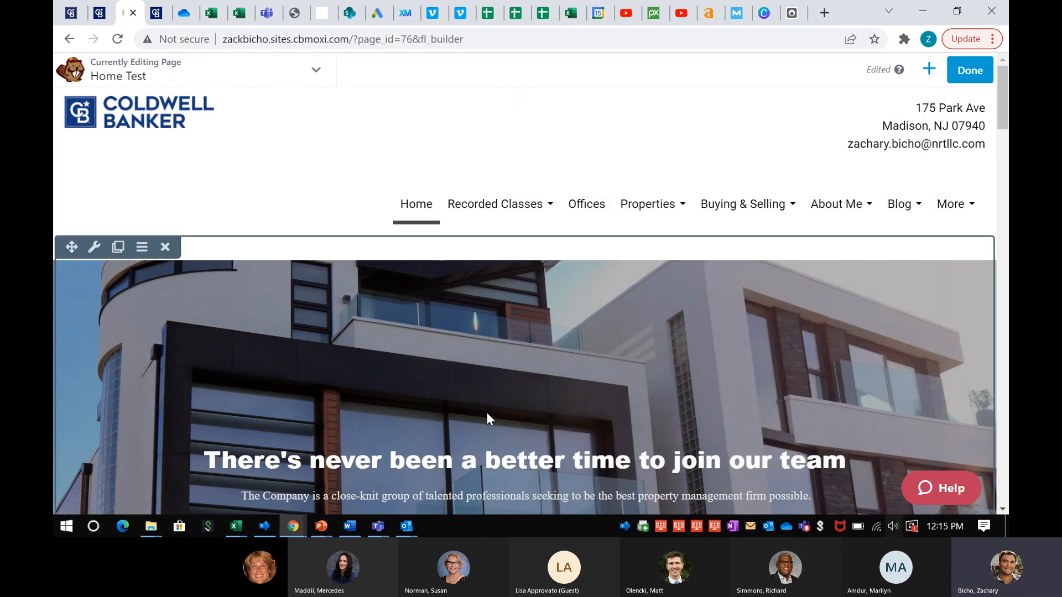
pyautogui.scroll(-3, 486, 413)
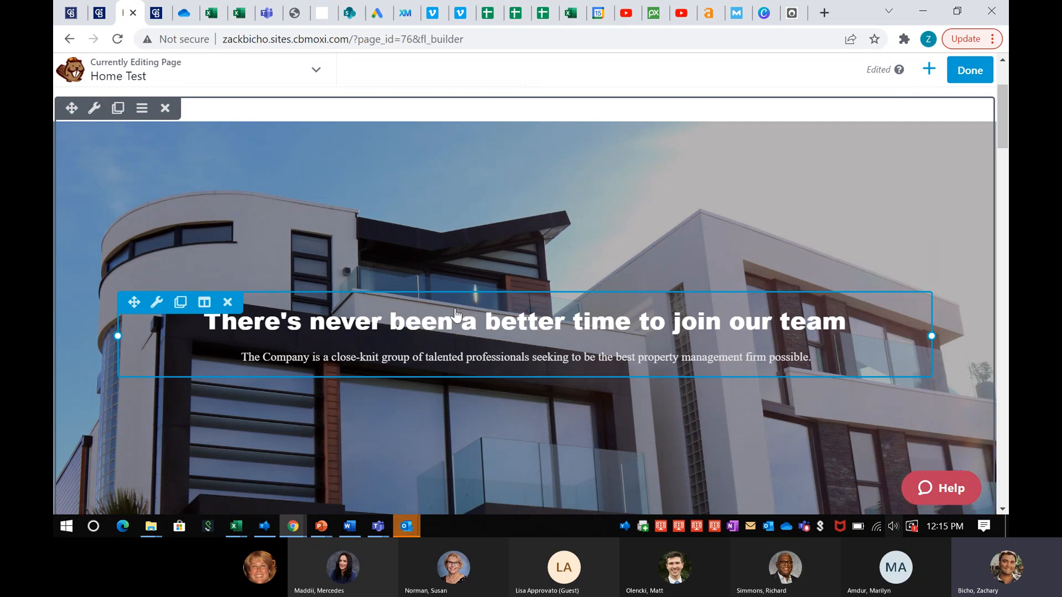
pyautogui.click(156, 302)
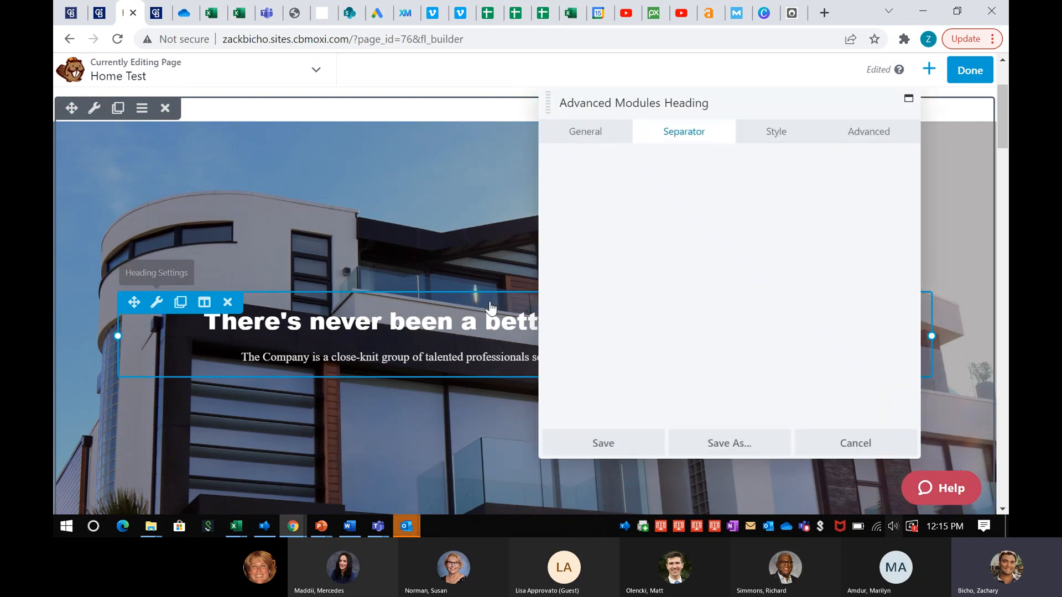
pyautogui.click(600, 132)
pyautogui.scroll(-5, 692, 276)
pyautogui.tripleClick(670, 316)
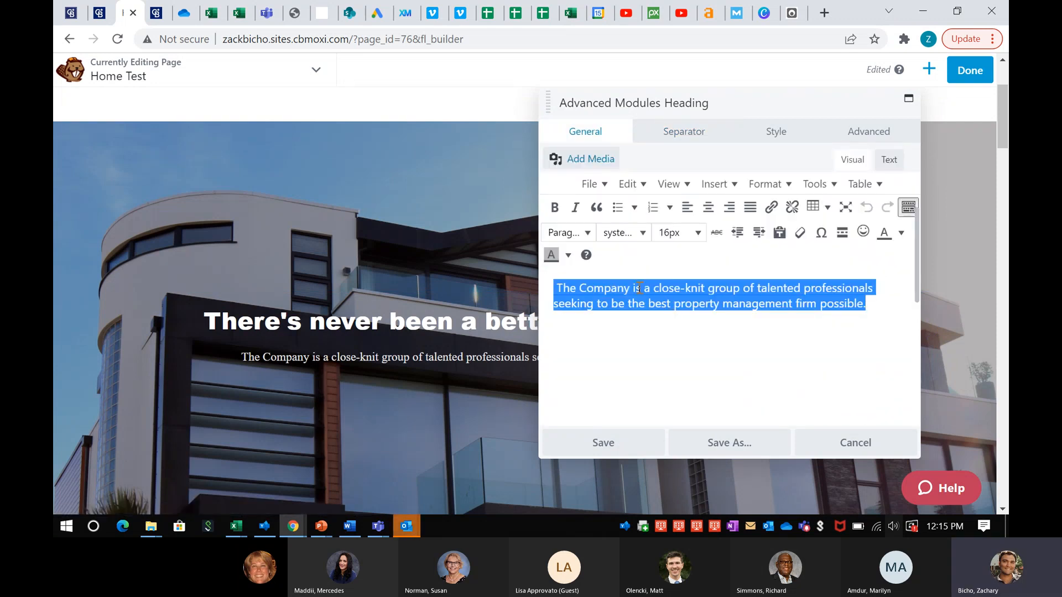
pyautogui.click(607, 441)
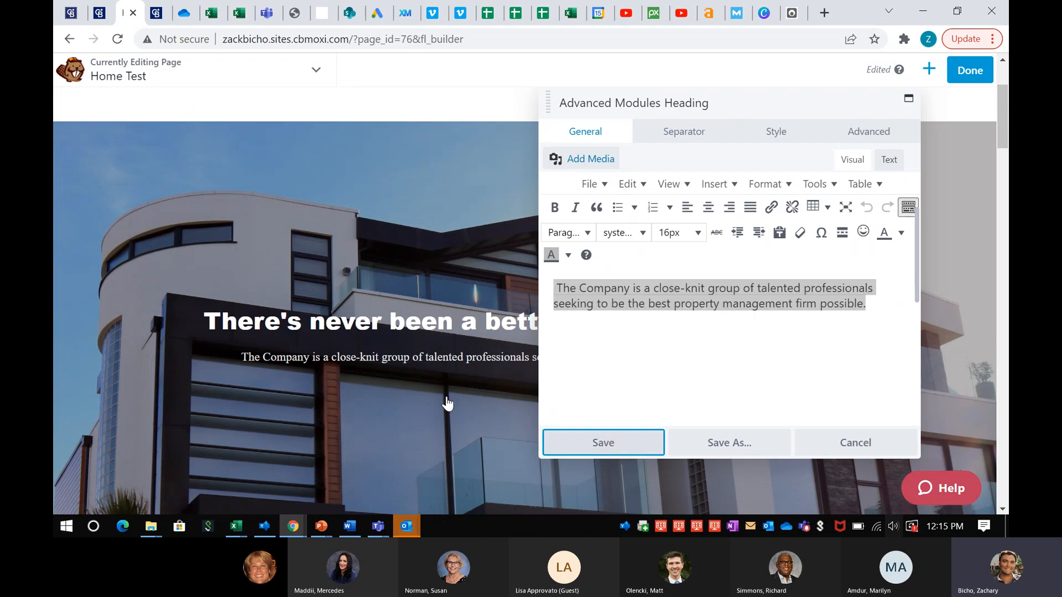
pyautogui.scroll(-5, 468, 404)
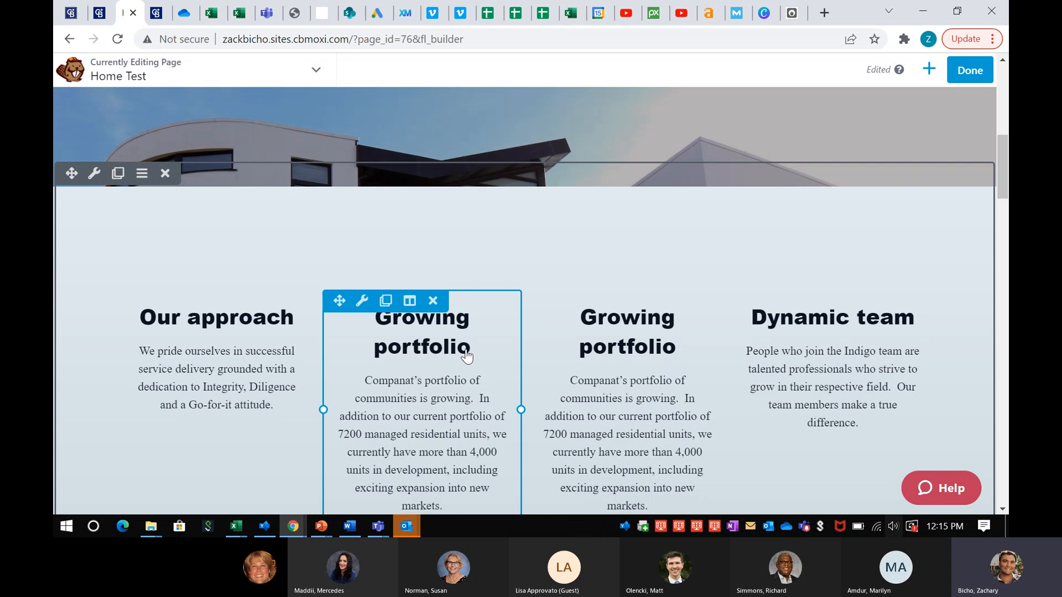
pyautogui.scroll(-1, 468, 354)
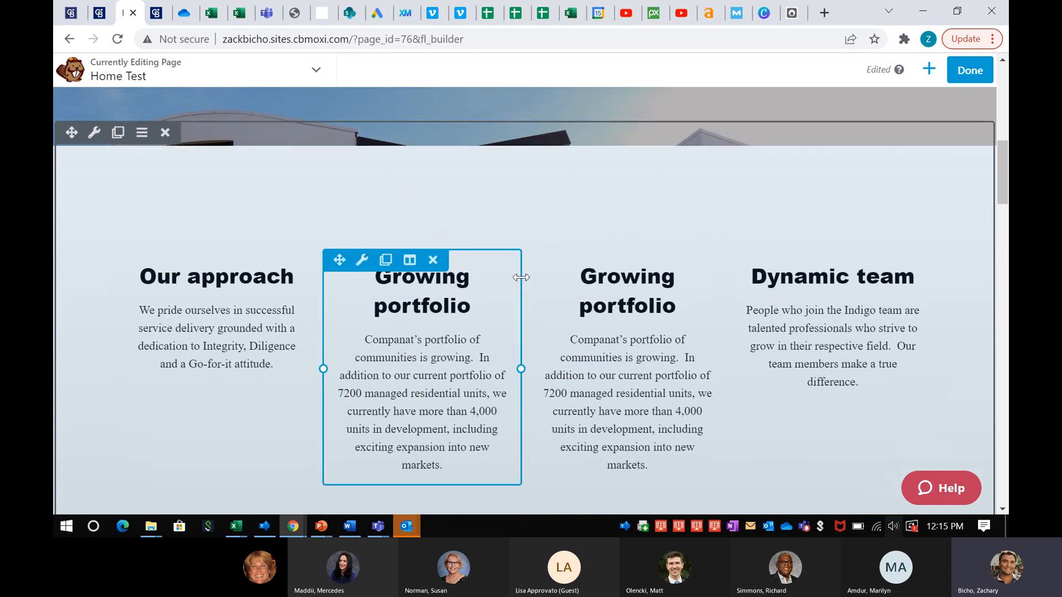
pyautogui.click(929, 69)
pyautogui.scroll(-1, 893, 274)
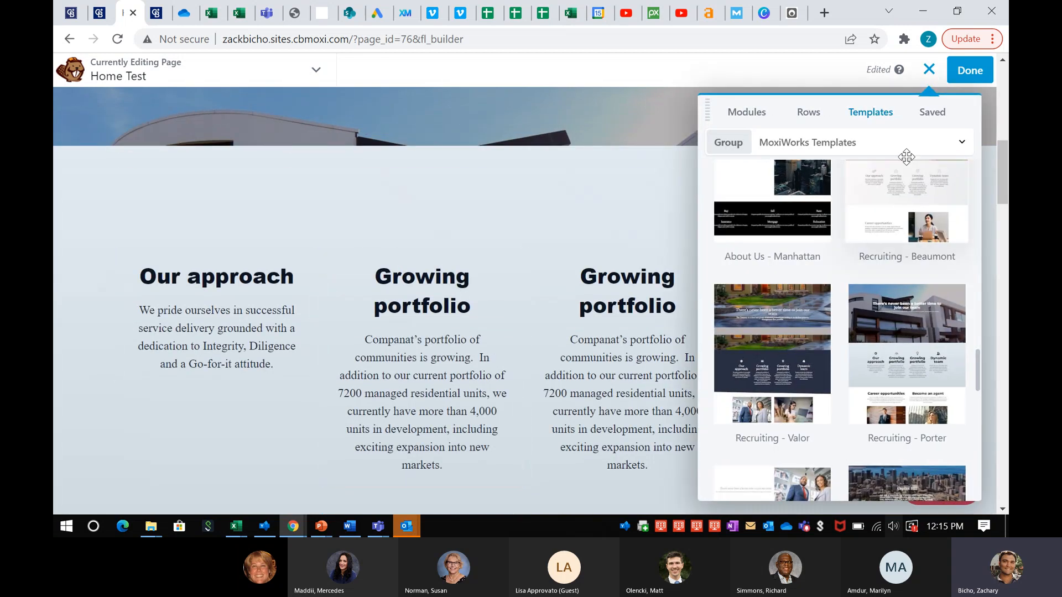
pyautogui.scroll(-5, 893, 275)
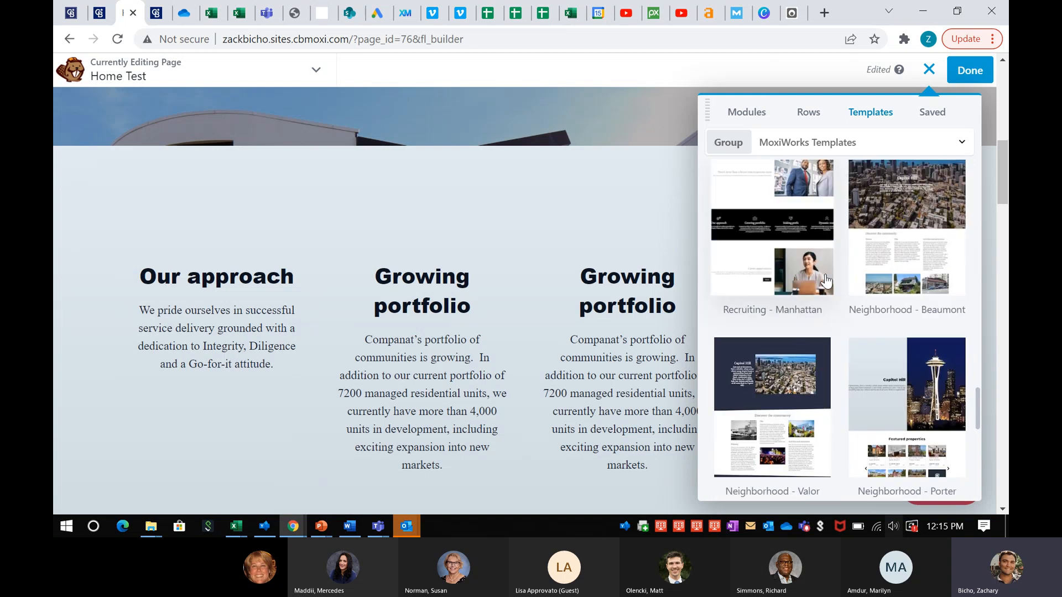
pyautogui.scroll(-5, 839, 331)
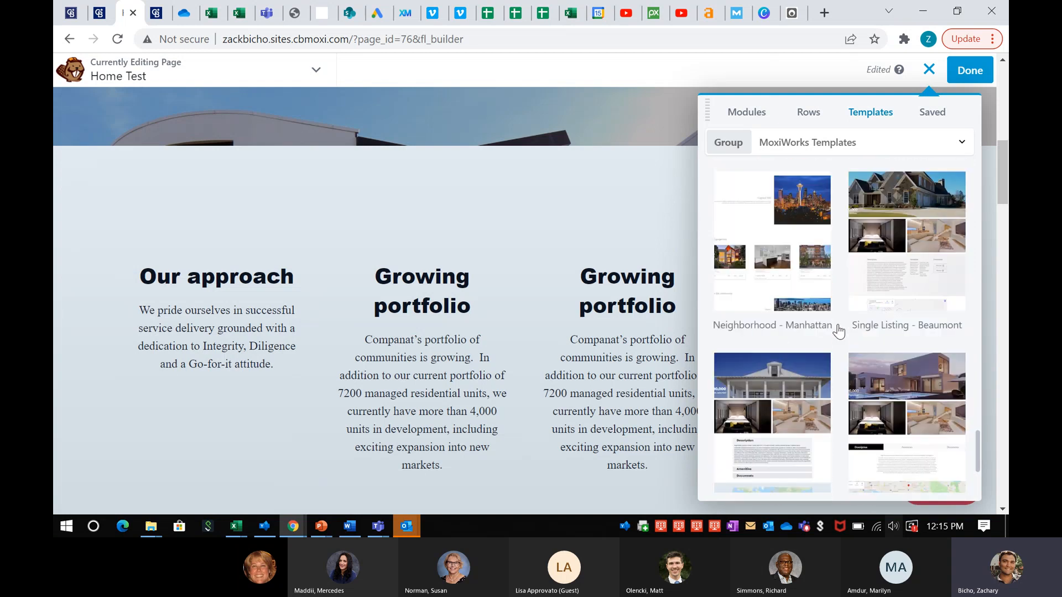
pyautogui.scroll(-3, 839, 331)
pyautogui.scroll(-2, 839, 331)
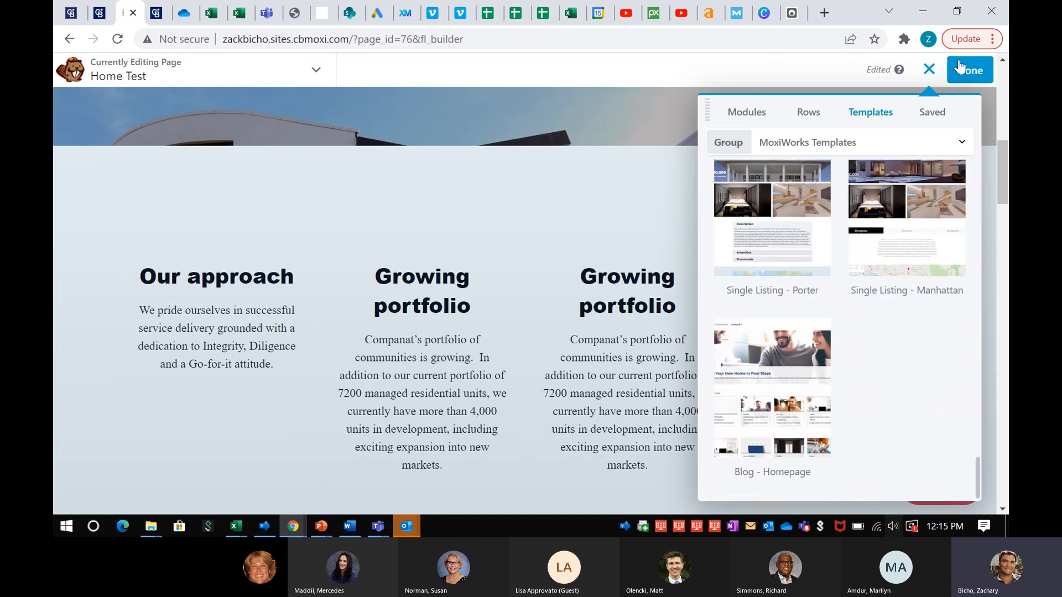
pyautogui.click(931, 70)
pyautogui.scroll(-1, 719, 238)
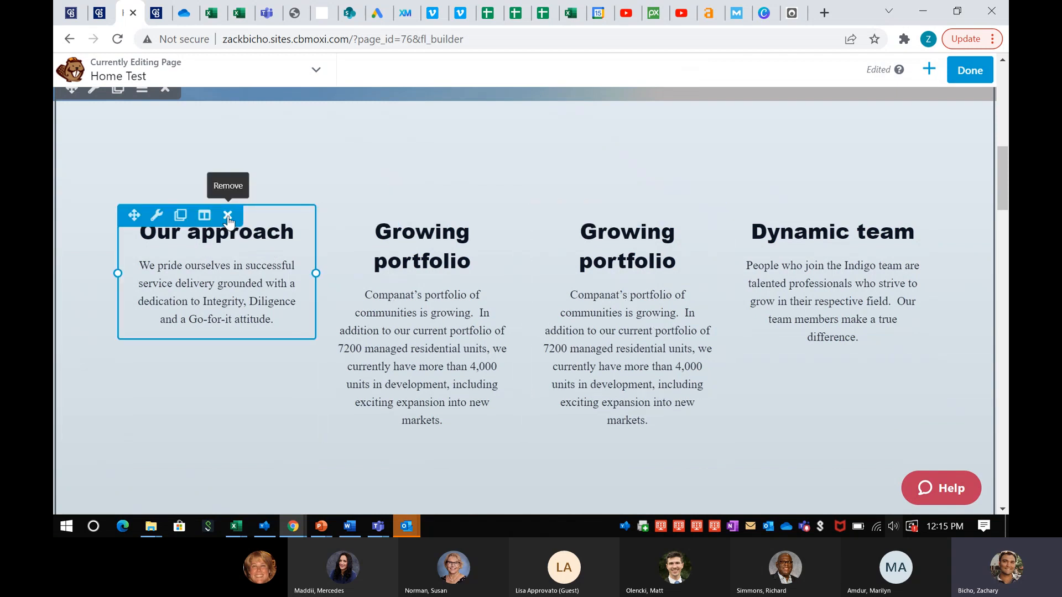
# Delete the Our approach block, place an embed-type Video module in the first column, and go to the YouTube channel page
pyautogui.click(227, 215)
pyautogui.click(606, 122)
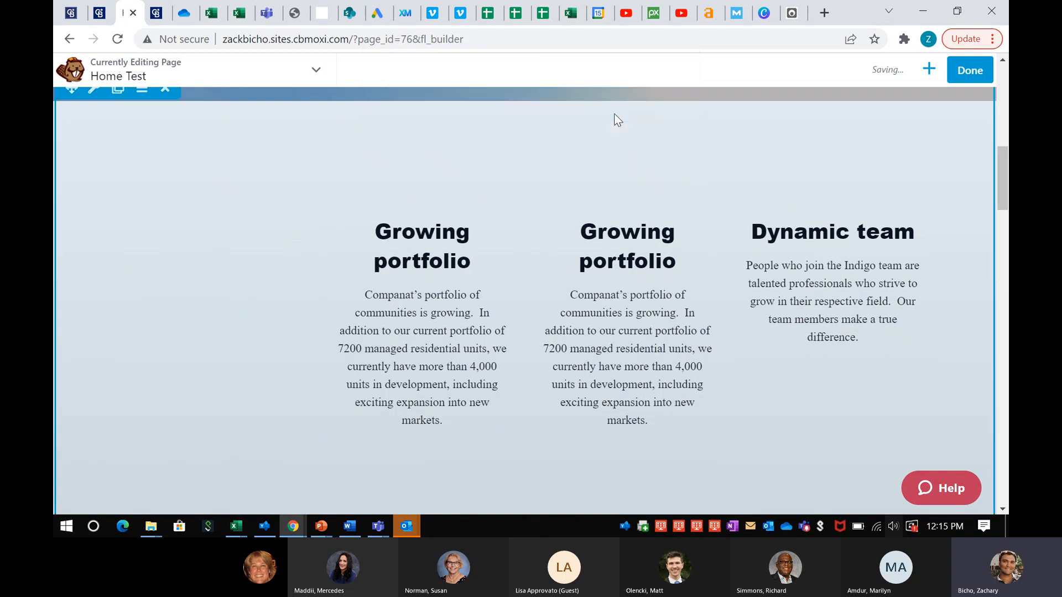
pyautogui.click(930, 69)
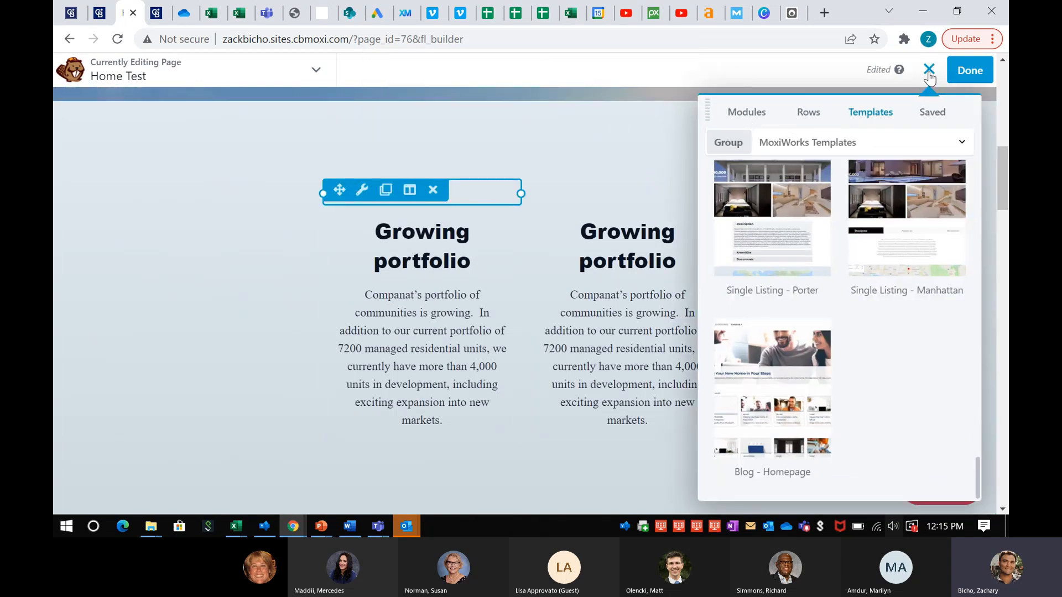
pyautogui.click(741, 122)
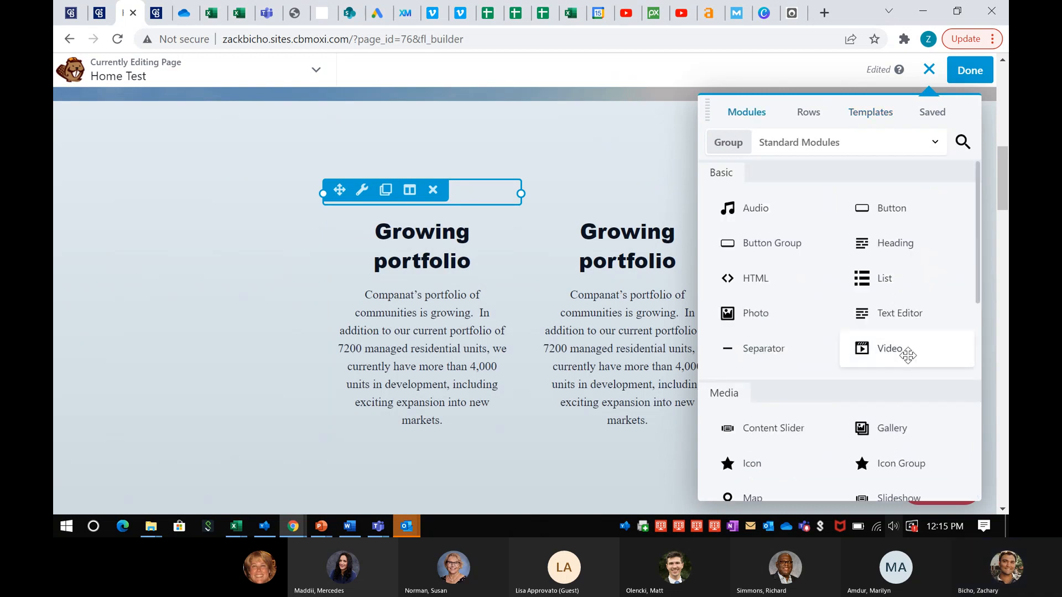
pyautogui.moveTo(888, 350); pyautogui.dragTo(161, 281)
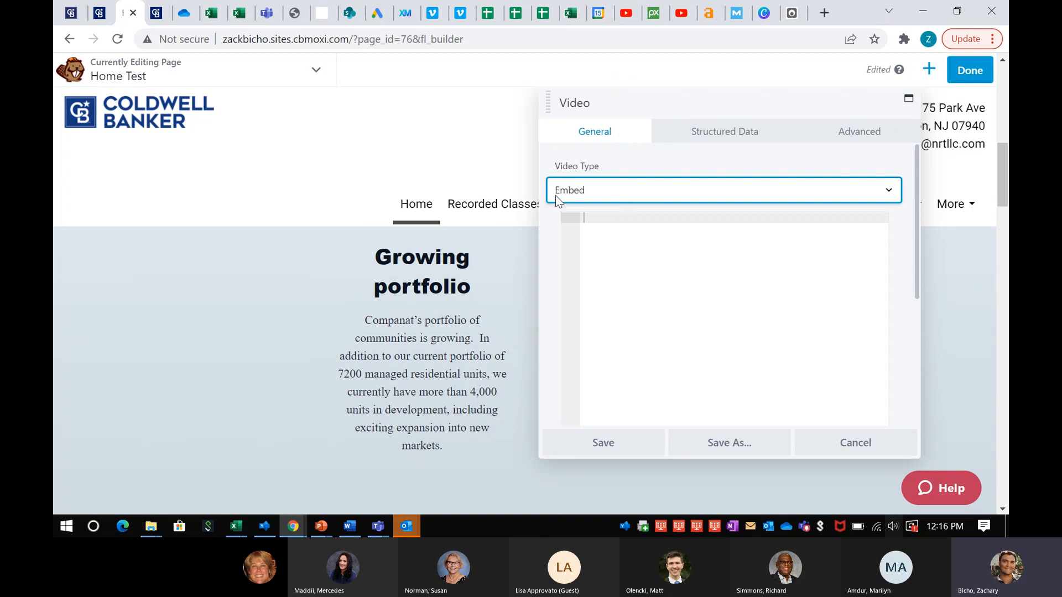
pyautogui.click(598, 221)
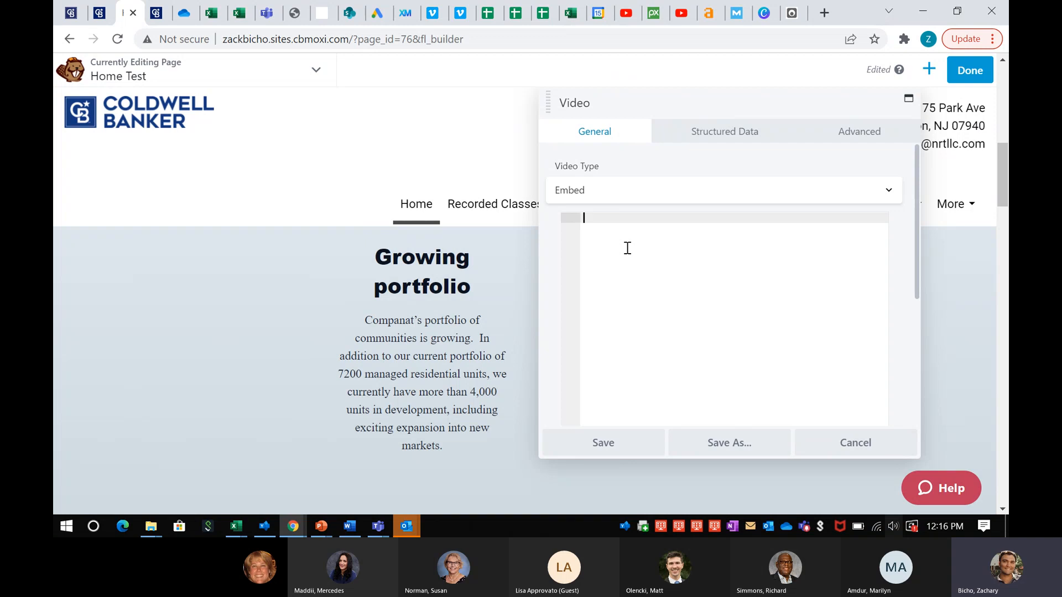
pyautogui.click(627, 19)
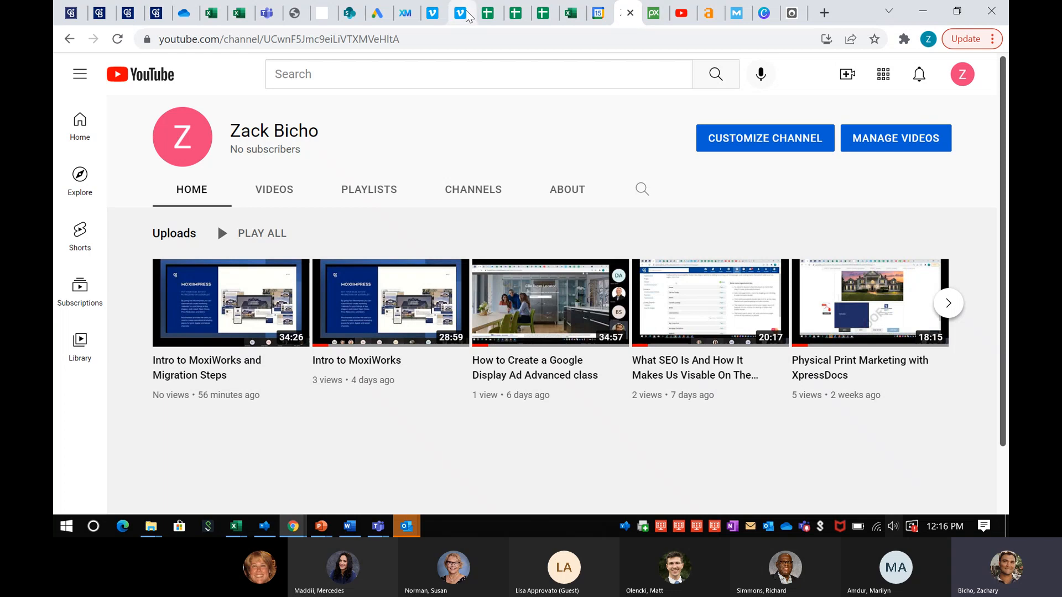
pyautogui.click(468, 17)
pyautogui.click(629, 16)
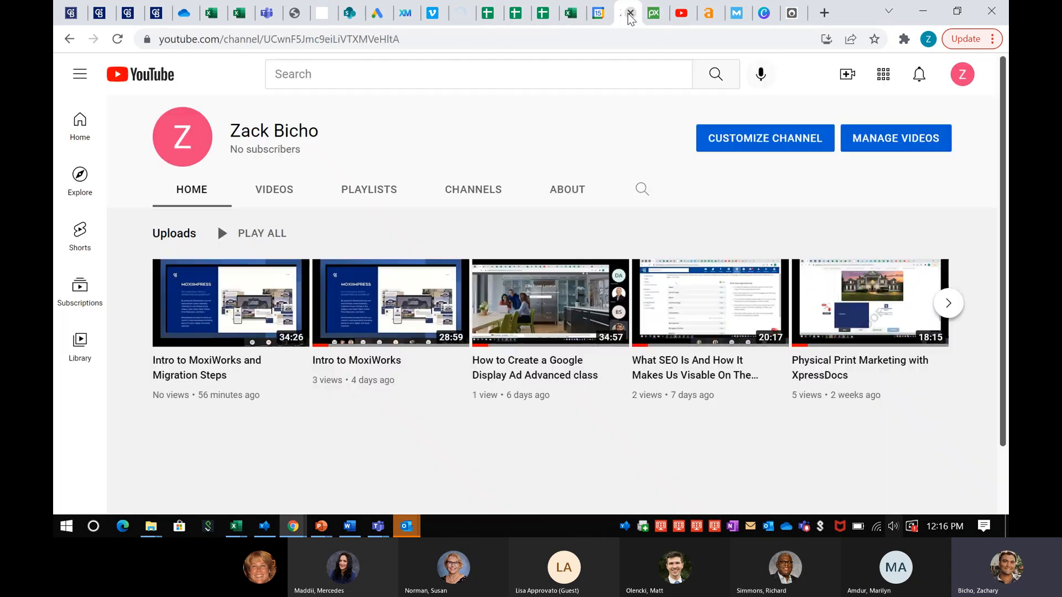
pyautogui.click(462, 14)
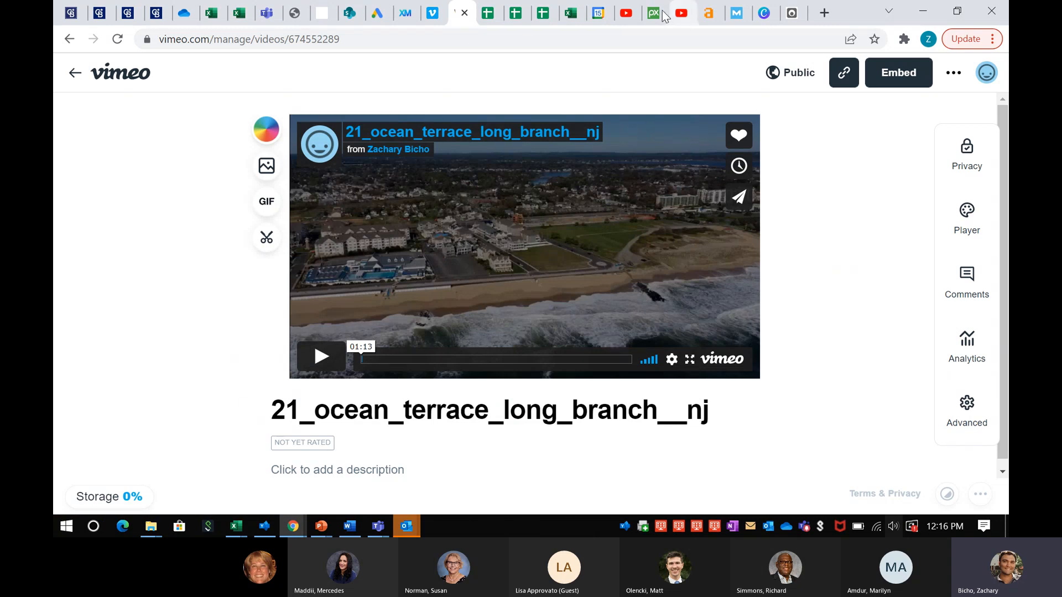
pyautogui.click(611, 12)
pyautogui.click(625, 12)
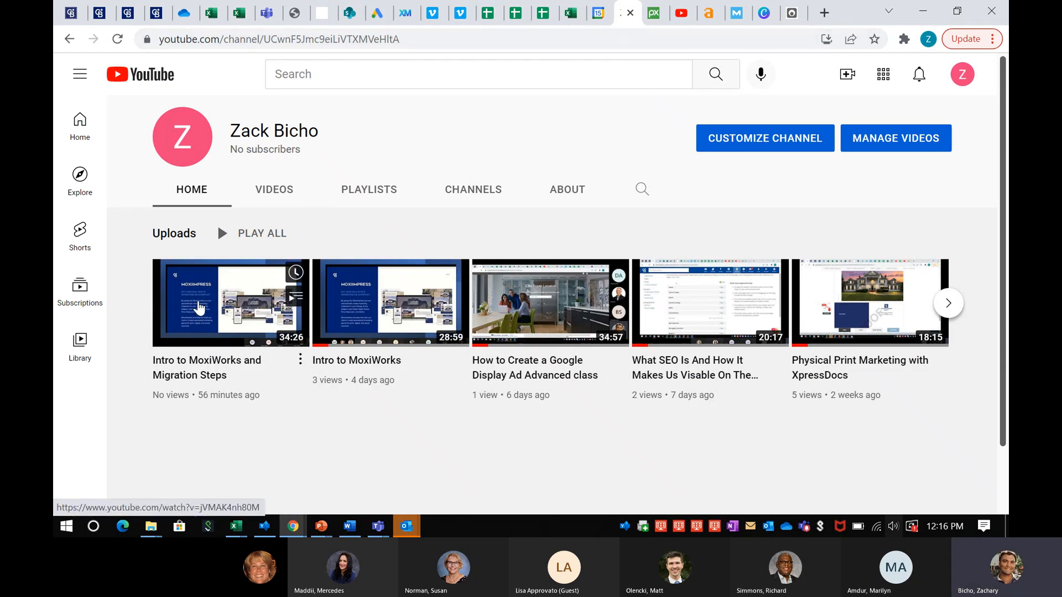
# Copy the iframe embed code of 'Intro to MoxiWorks and Migration Steps' via Share > Embed
pyautogui.click(202, 303)
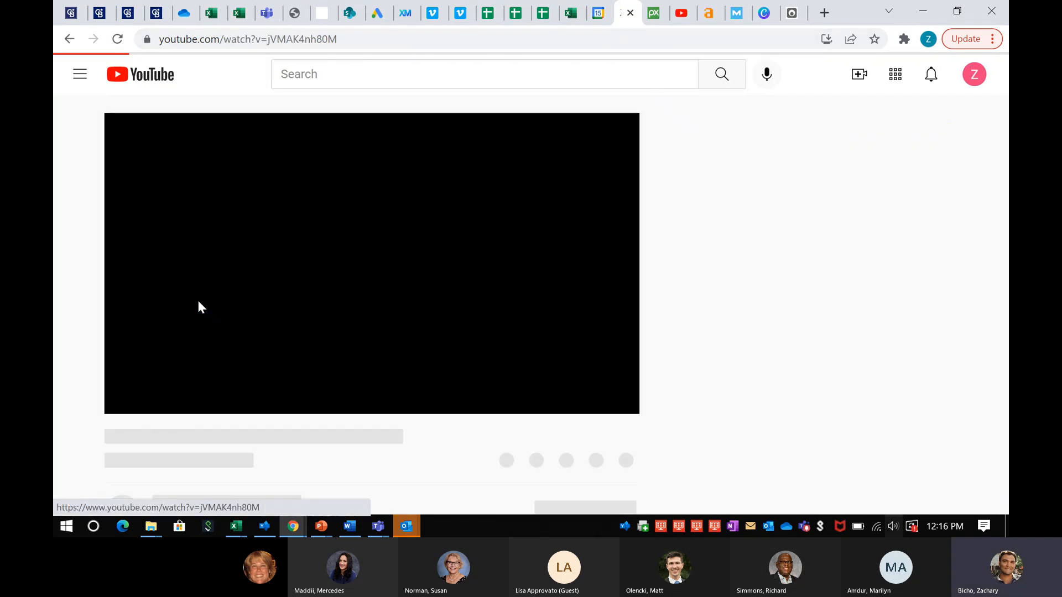
pyautogui.click(281, 243)
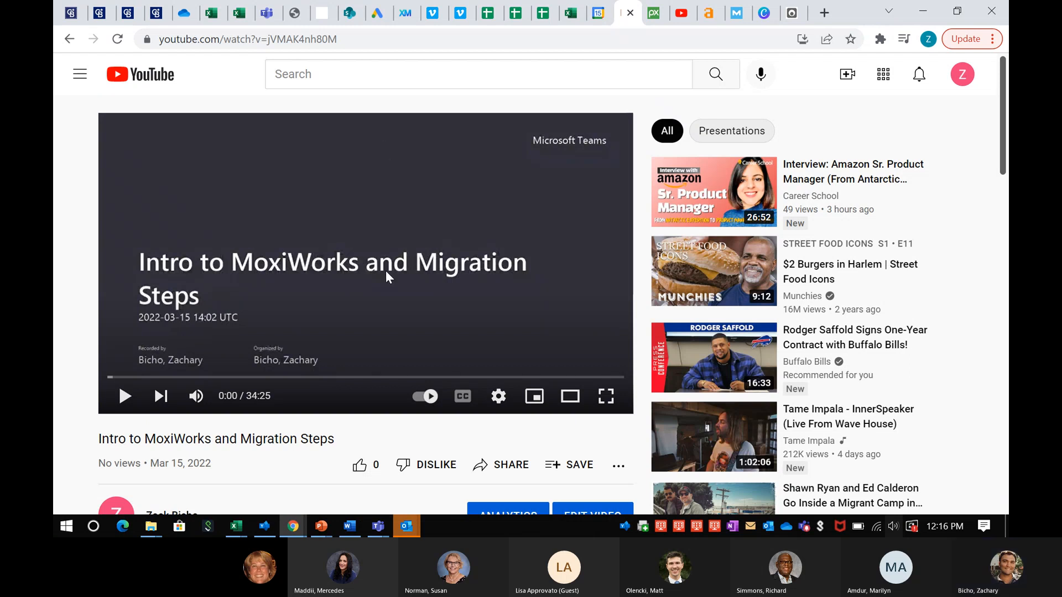
pyautogui.scroll(-1, 421, 288)
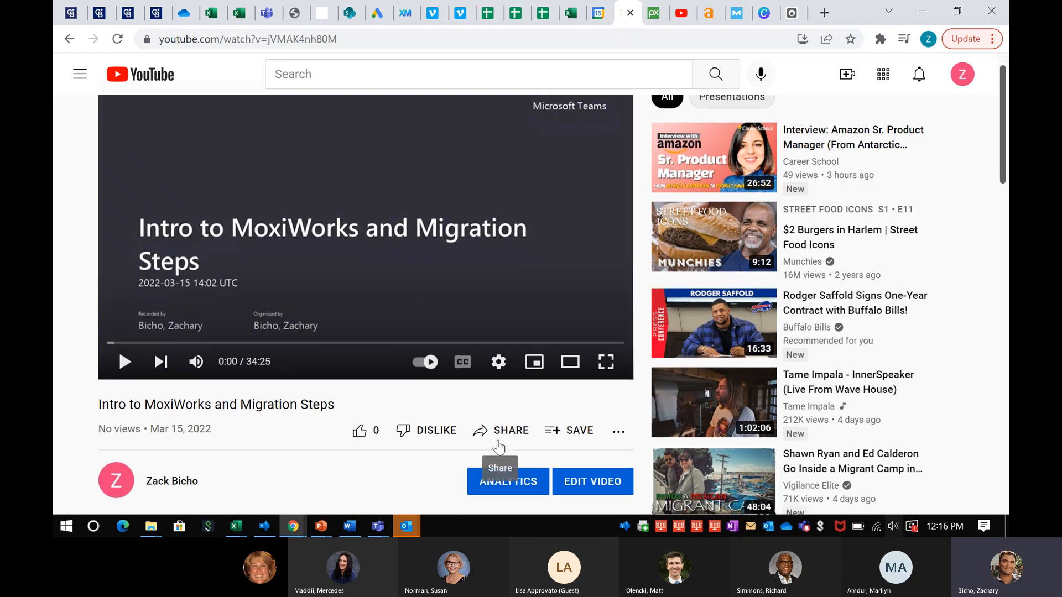
pyautogui.click(499, 447)
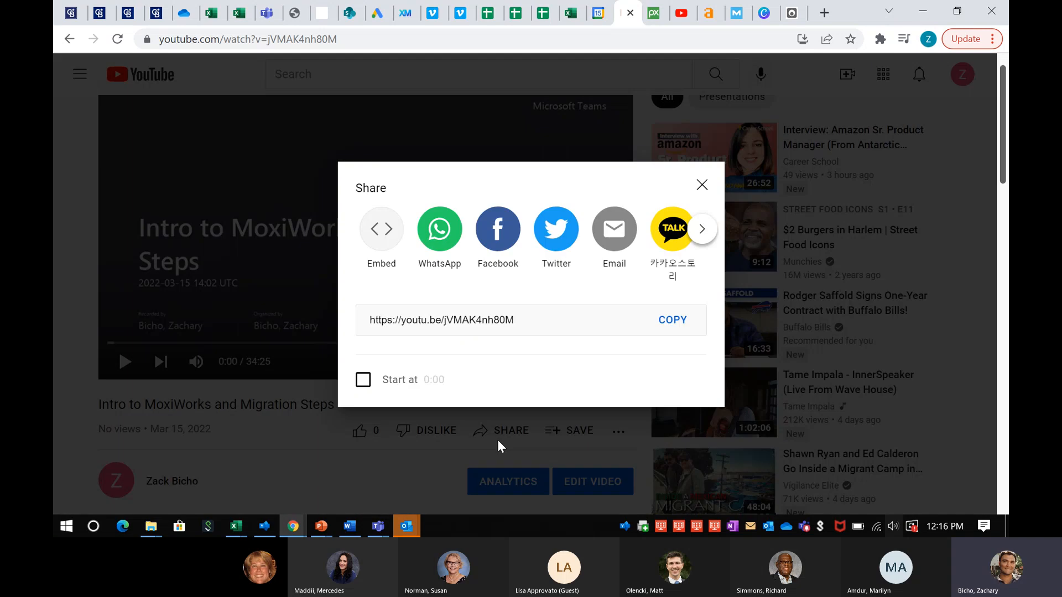
pyautogui.click(382, 233)
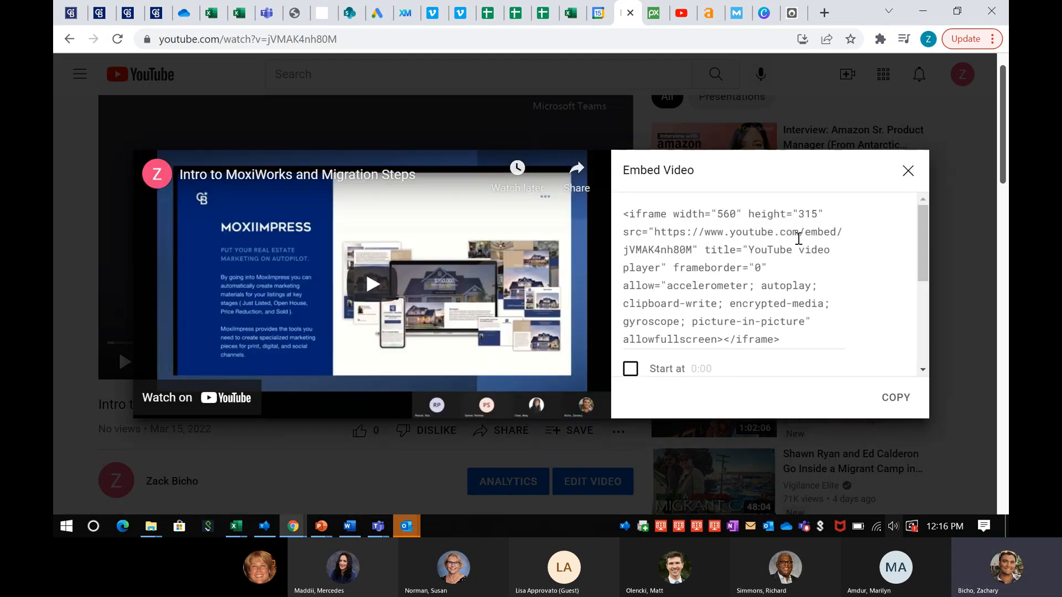
pyautogui.click(720, 276)
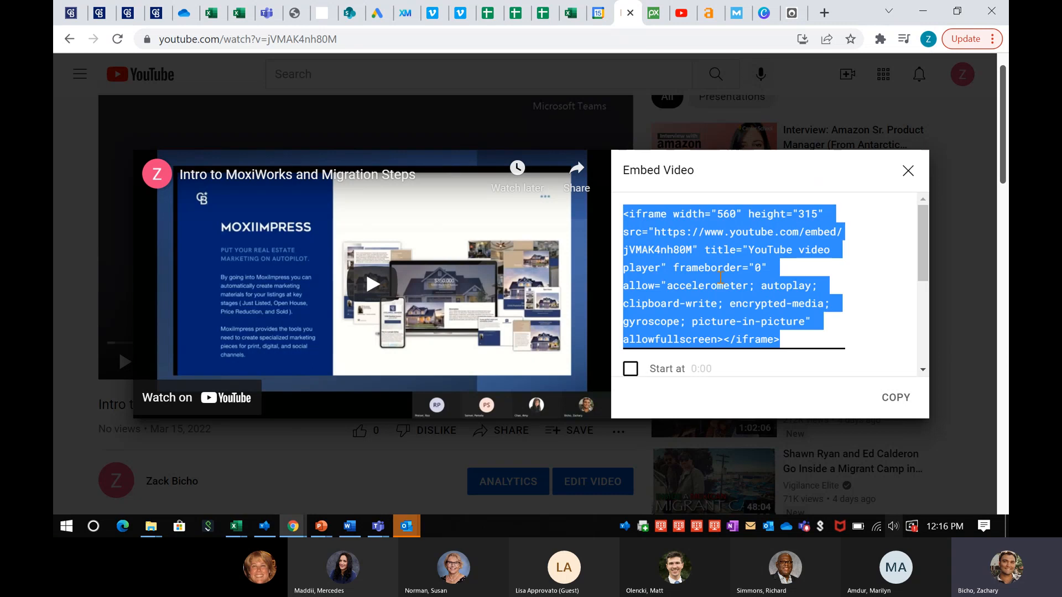
pyautogui.click(896, 397)
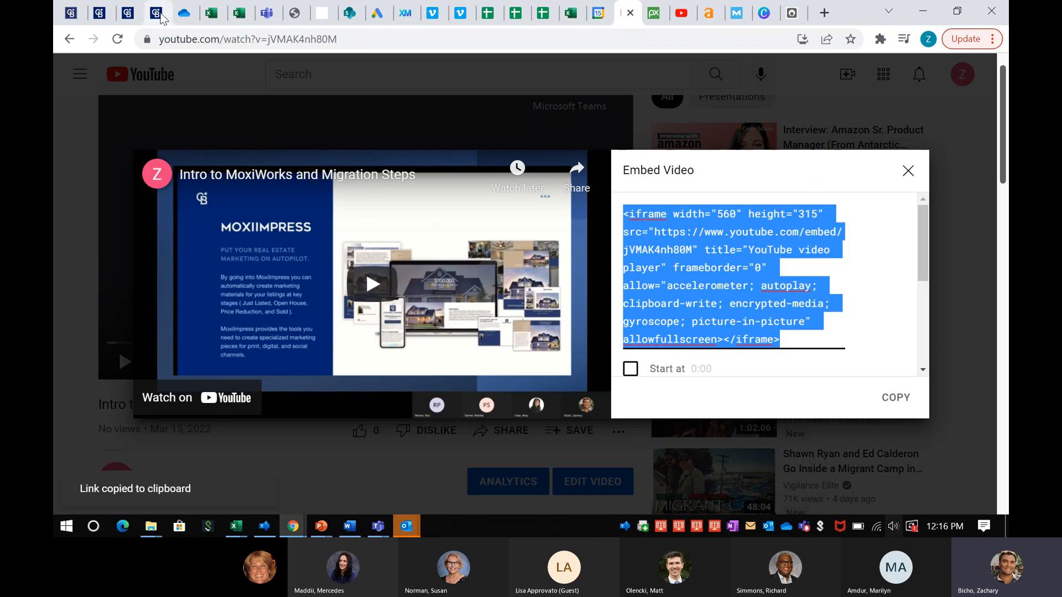
pyautogui.click(129, 12)
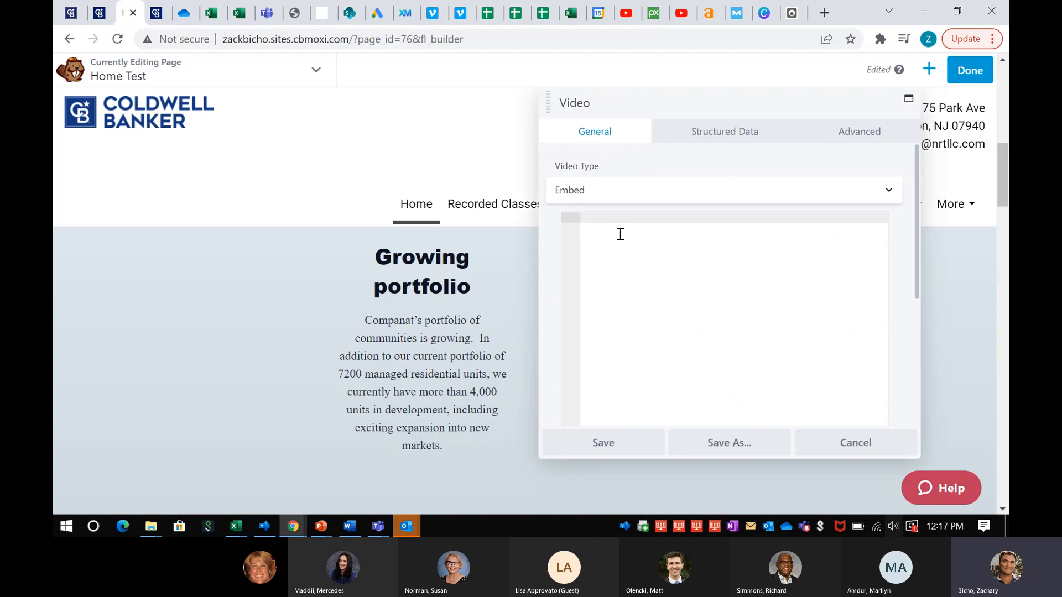
# Paste the YouTube embed code into the Video module, widen its column, and publish Home Test
pyautogui.hotkey('ctrl', 'v')
pyautogui.click(619, 444)
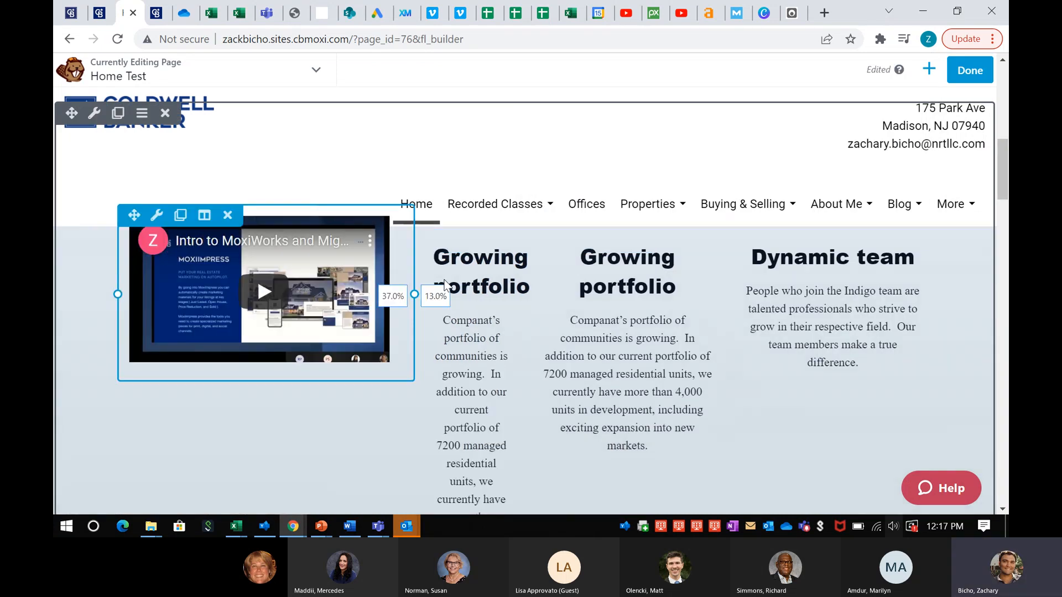
pyautogui.moveTo(134, 216); pyautogui.dragTo(132, 229)
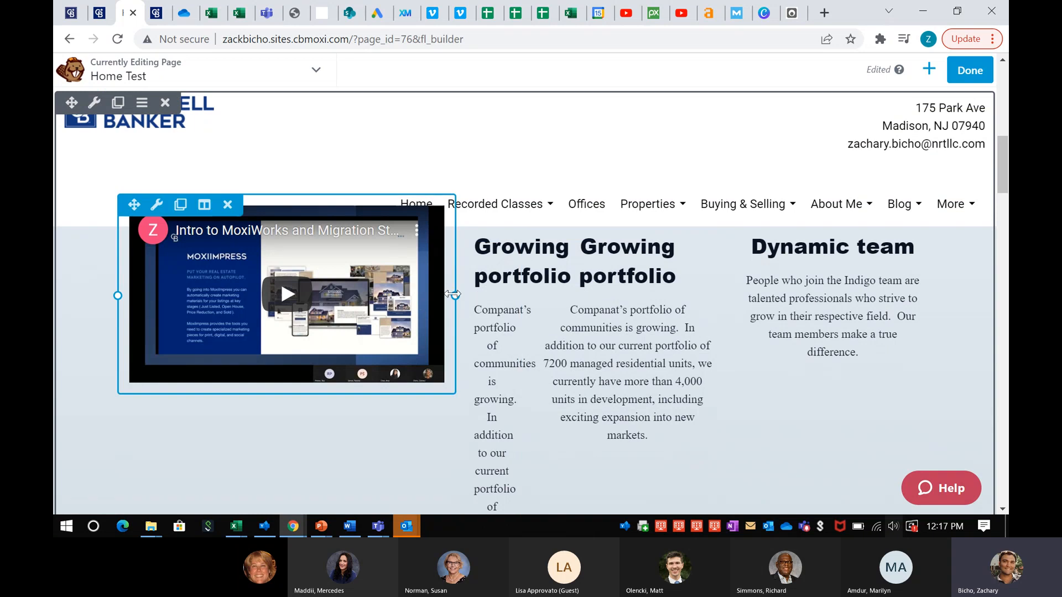
pyautogui.moveTo(411, 294); pyautogui.dragTo(390, 294)
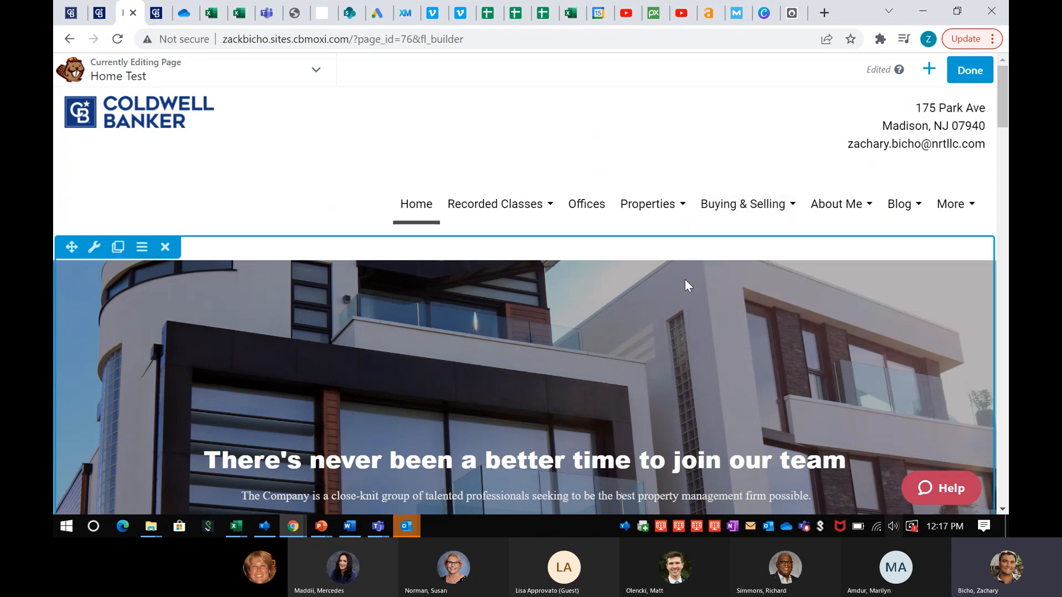
pyautogui.click(975, 71)
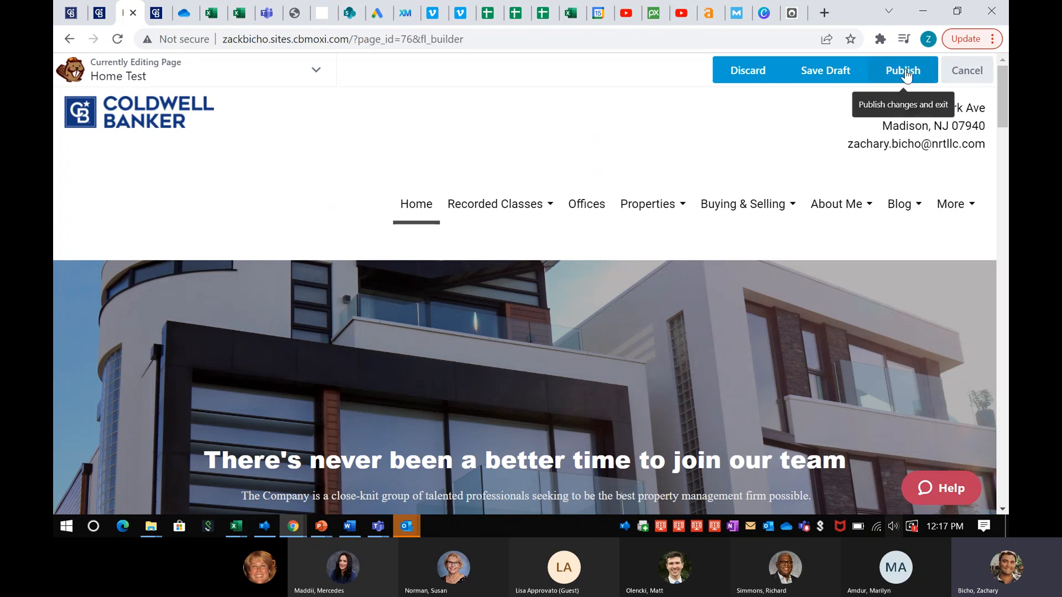
pyautogui.click(904, 74)
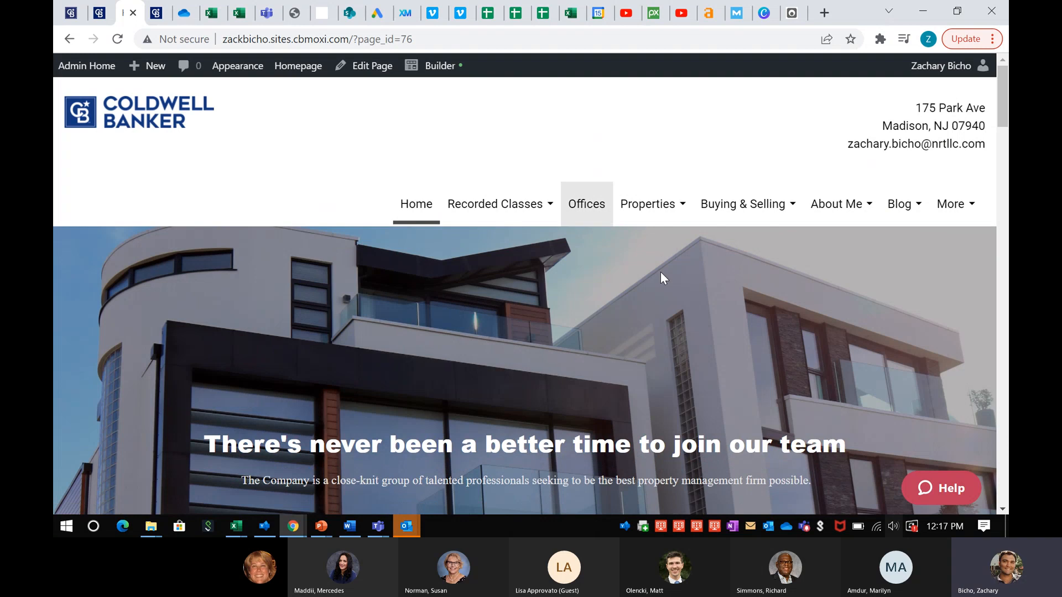
# Go to the Admin Tool's home dashboard from the admin bar
pyautogui.click(86, 71)
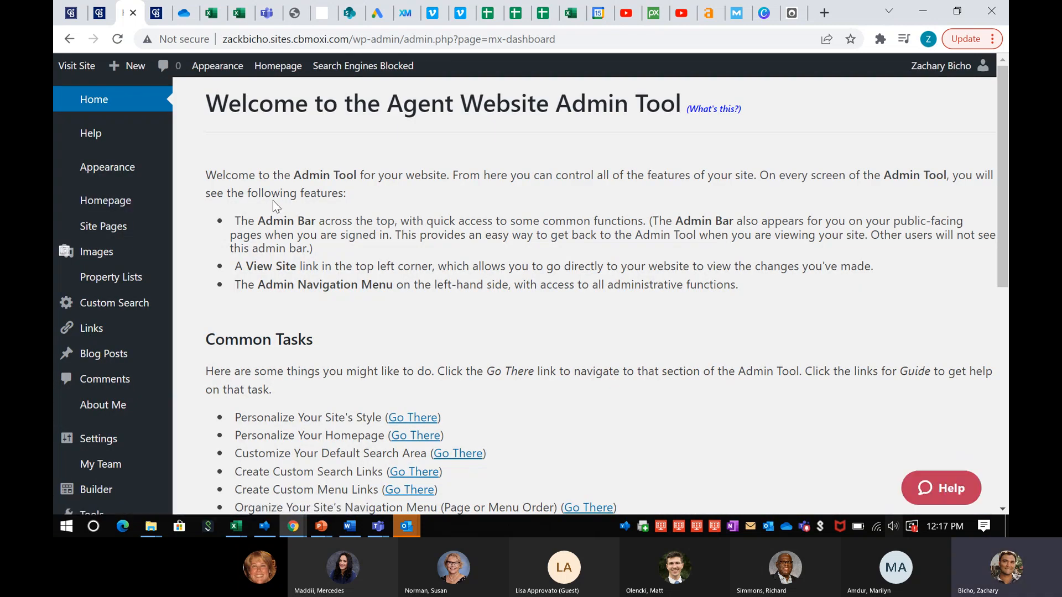
# Delete the Home Test page from Site Pages > All Pages, leaving 17 pages
pyautogui.moveTo(109, 228)
pyautogui.click(196, 227)
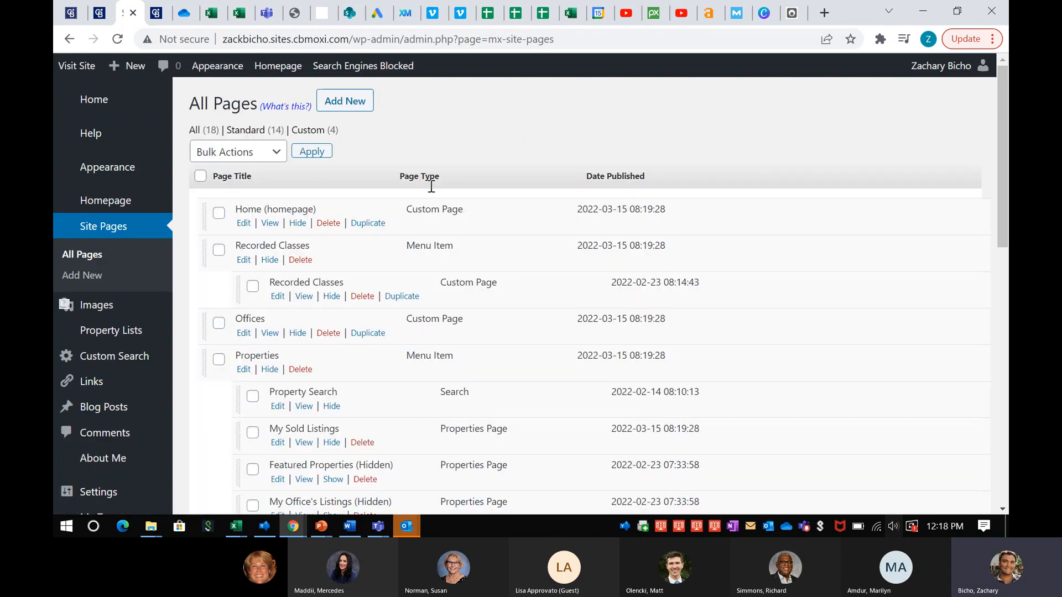
pyautogui.scroll(-3, 427, 183)
pyautogui.scroll(-12, 348, 213)
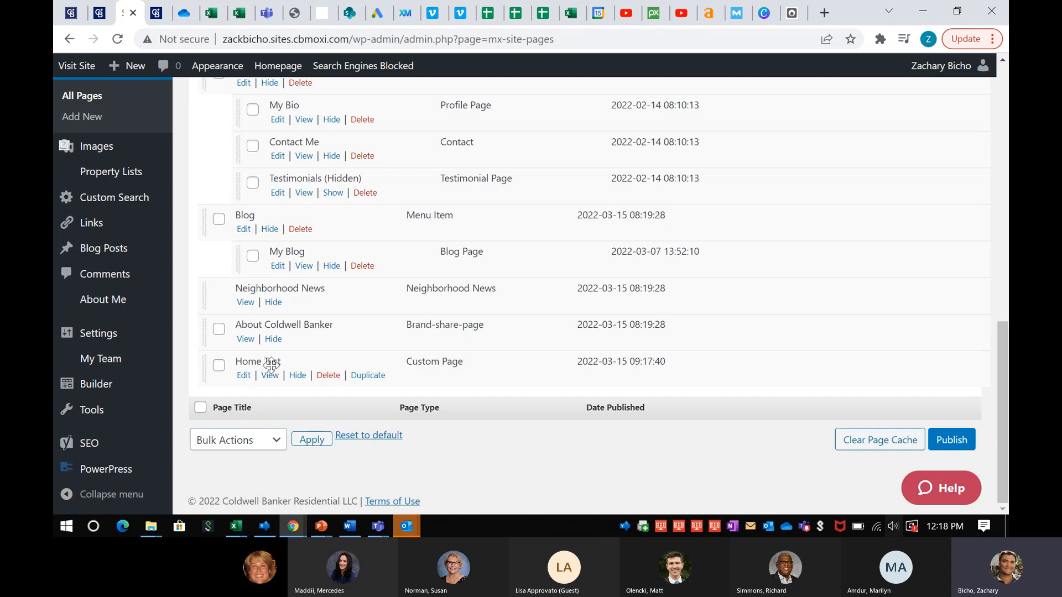
pyautogui.scroll(10, 251, 225)
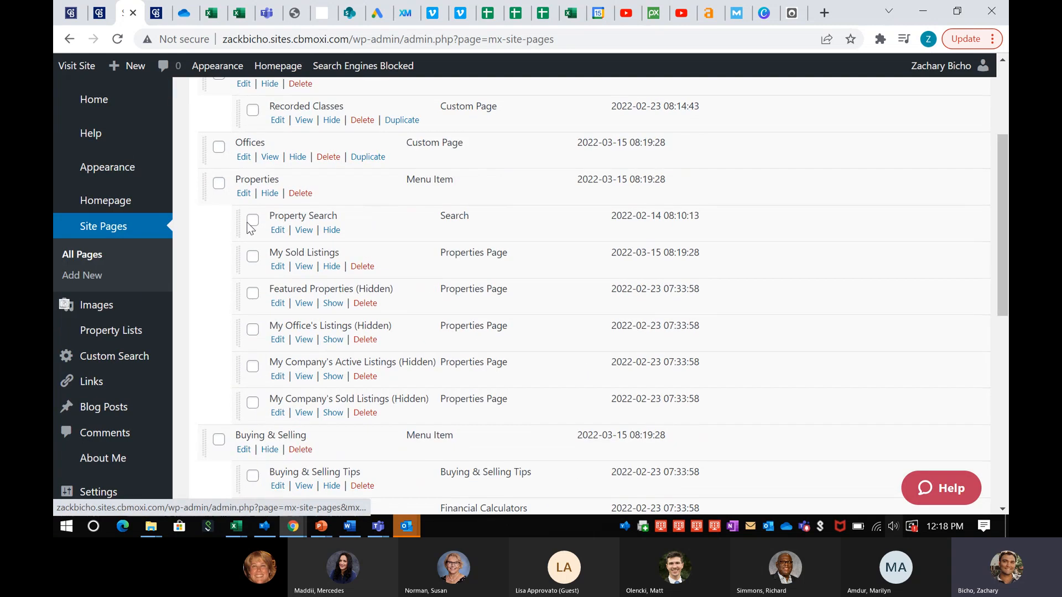
pyautogui.scroll(-10, 257, 276)
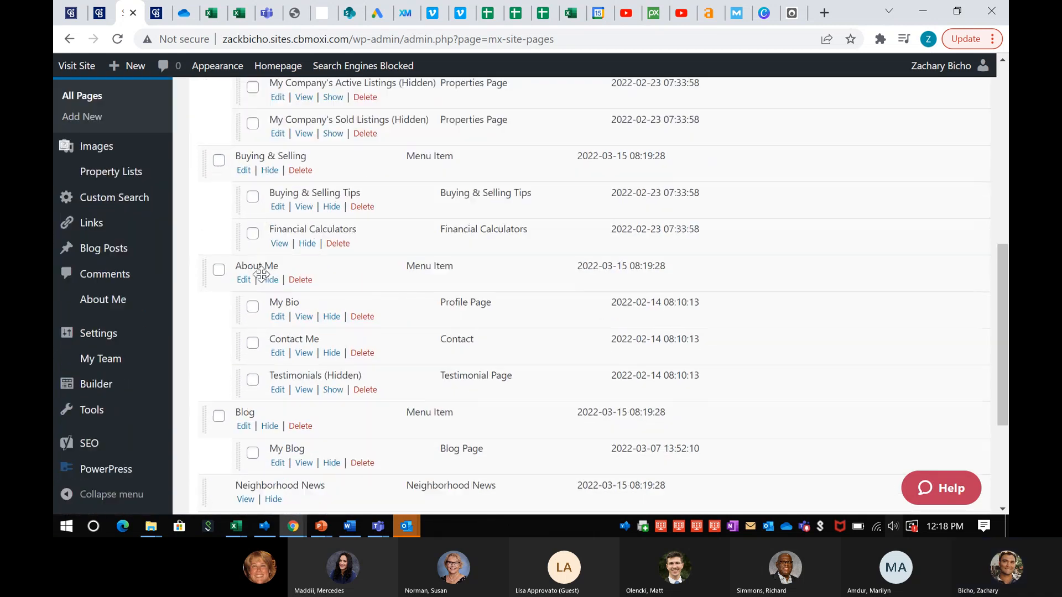
pyautogui.click(327, 378)
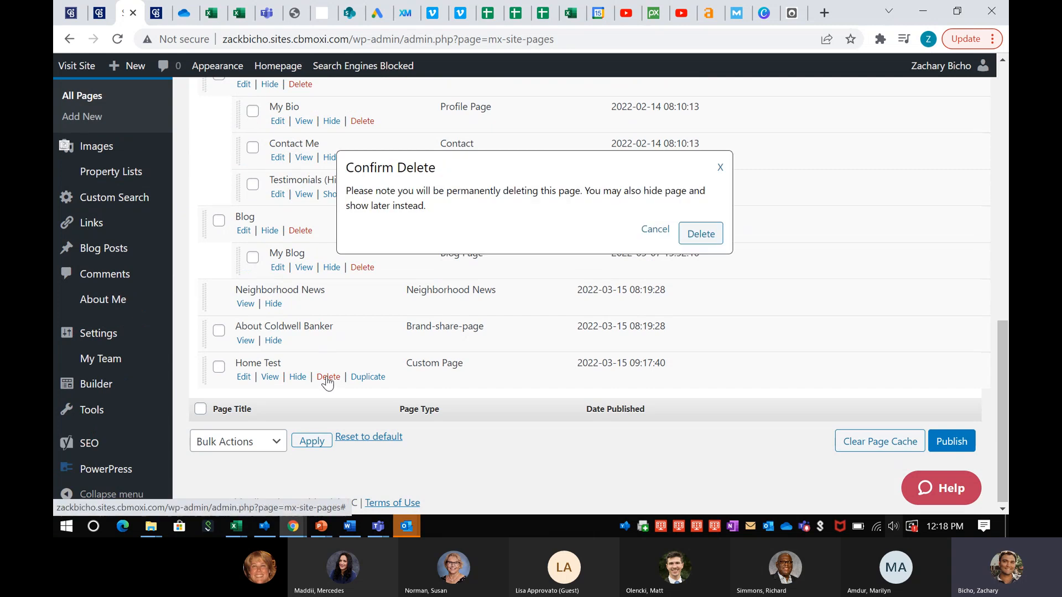
pyautogui.click(707, 242)
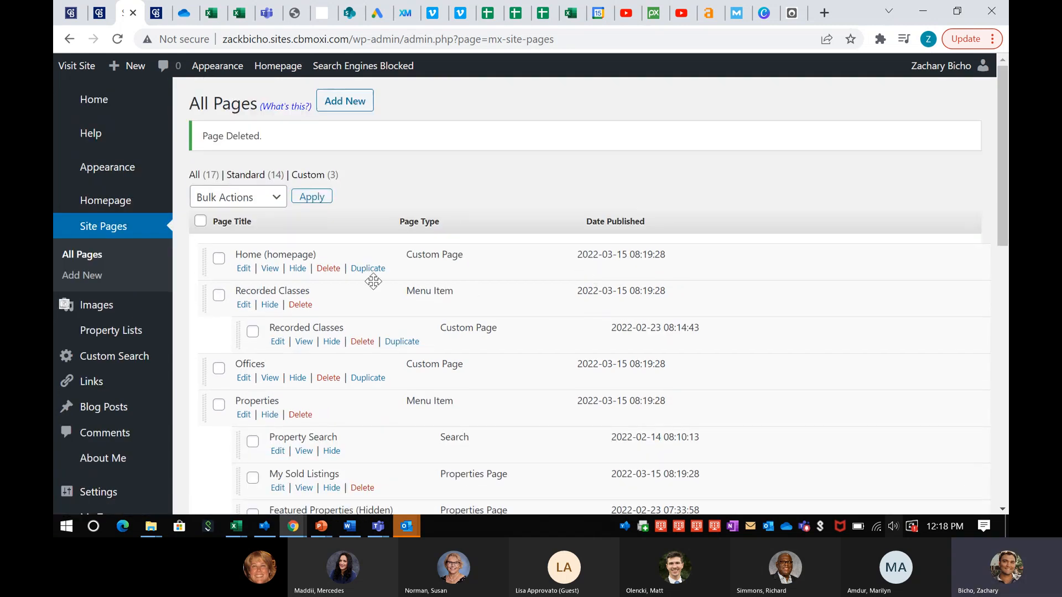
# Launch the builder on Home (homepage), scroll through its content, and exit without changes
pyautogui.click(244, 269)
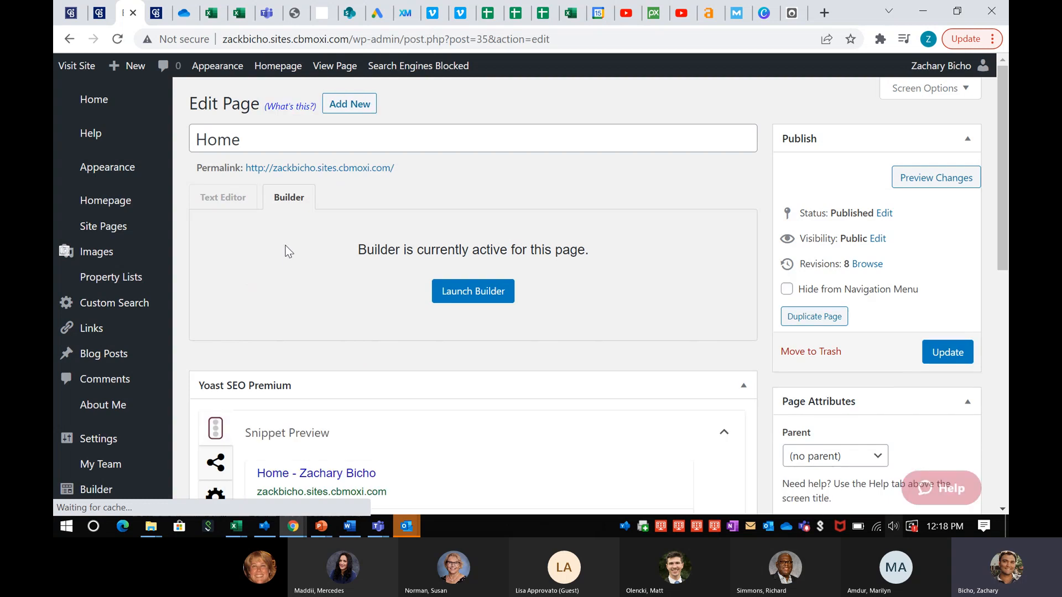
pyautogui.click(463, 289)
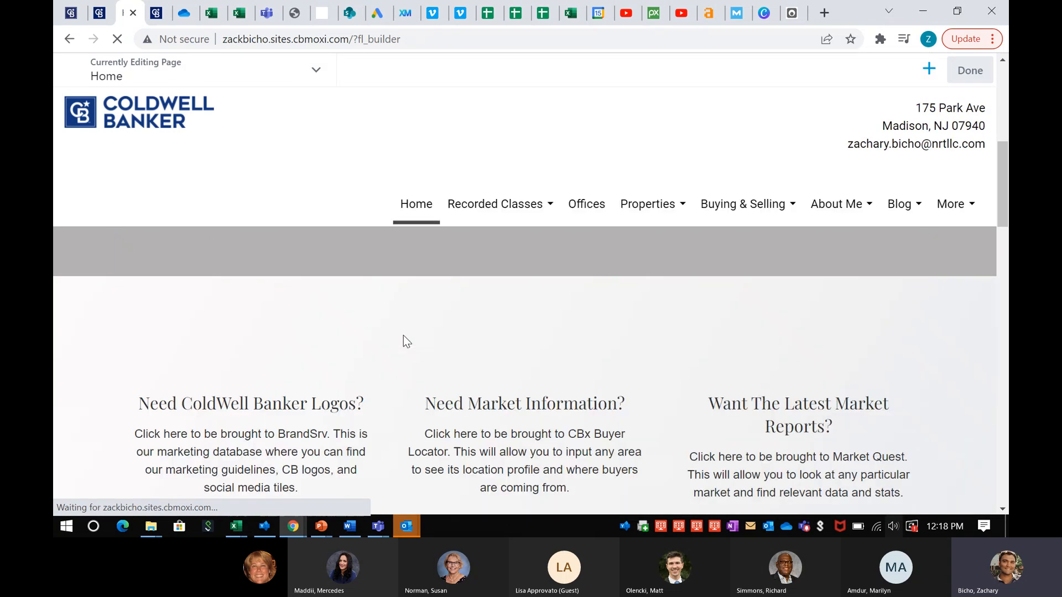
pyautogui.scroll(-6, 403, 335)
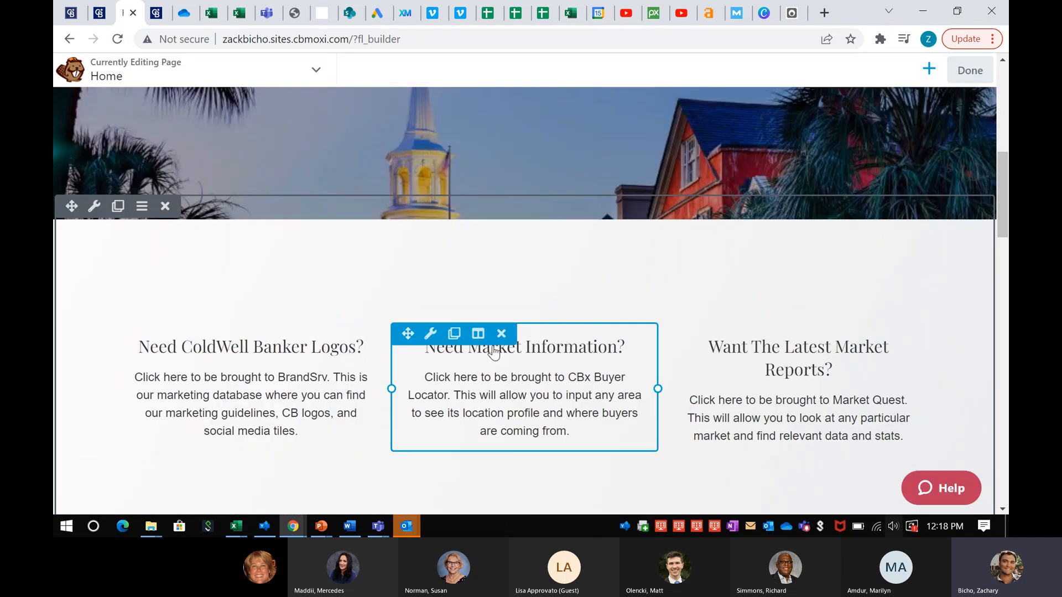
pyautogui.scroll(-9, 614, 384)
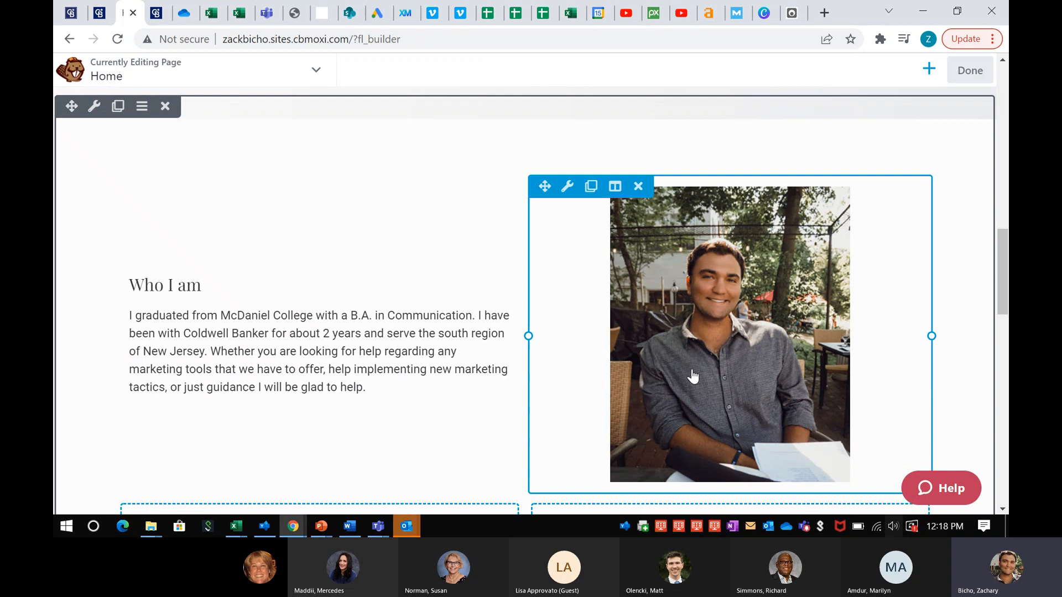
pyautogui.scroll(-8, 230, 334)
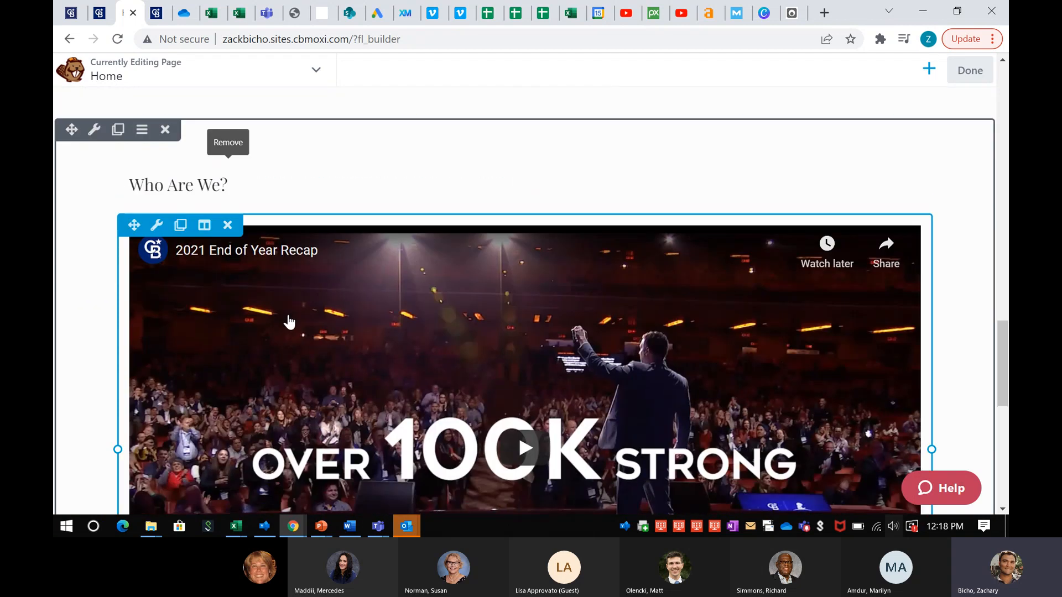
pyautogui.scroll(-3, 514, 297)
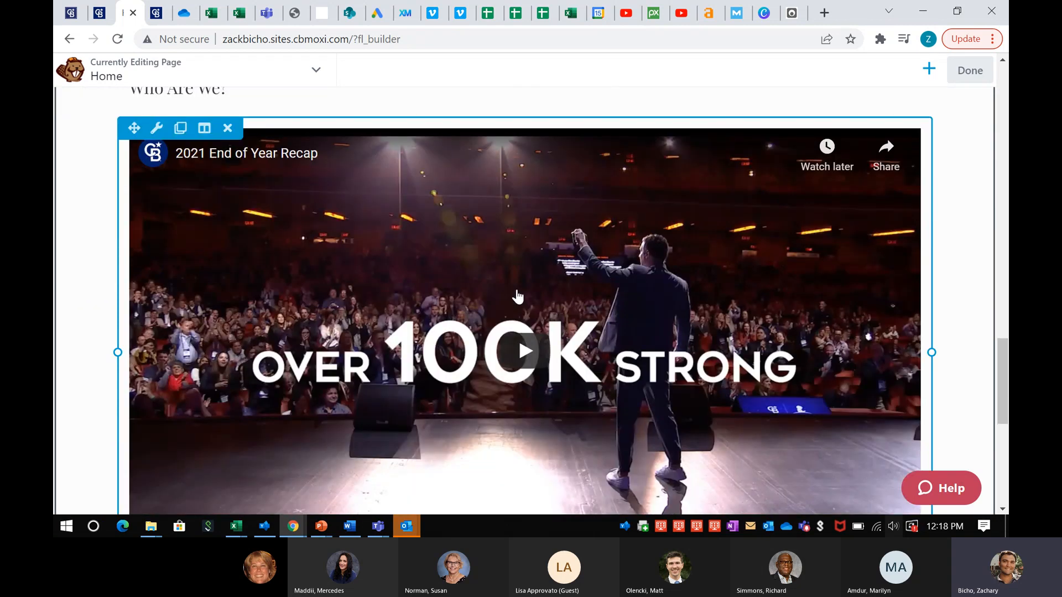
pyautogui.scroll(20, 518, 297)
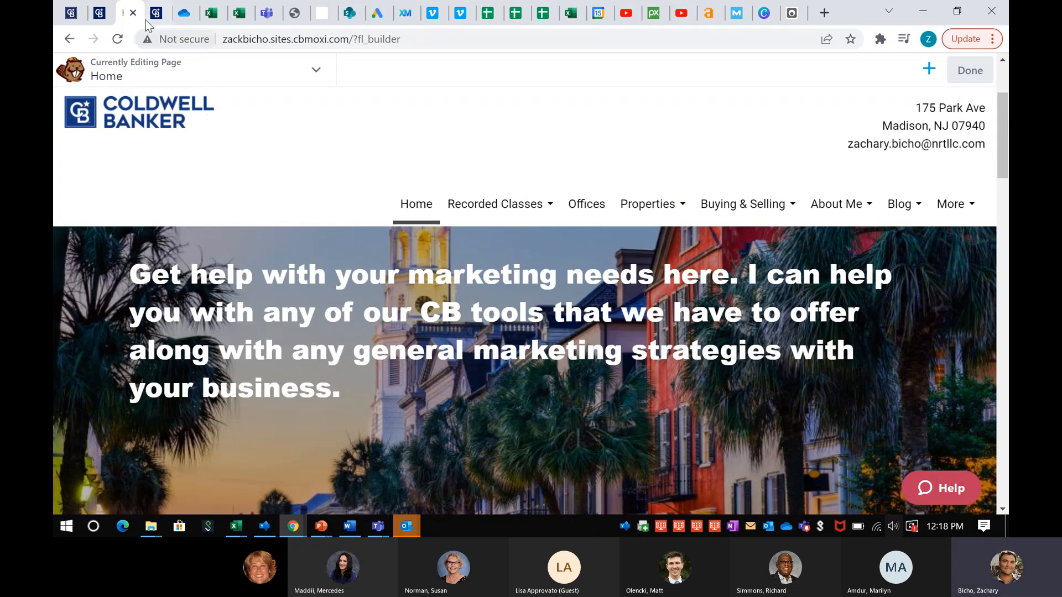
pyautogui.click(970, 70)
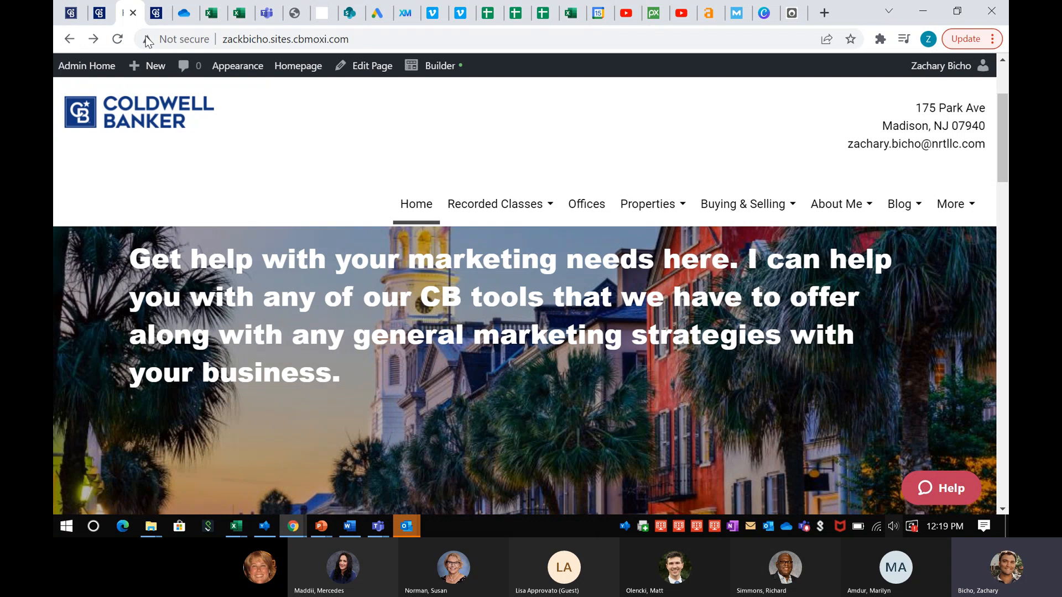
# Open the Home (homepage) page editor from All Pages and scroll down to the Yoast SEO Premium box
pyautogui.click(79, 66)
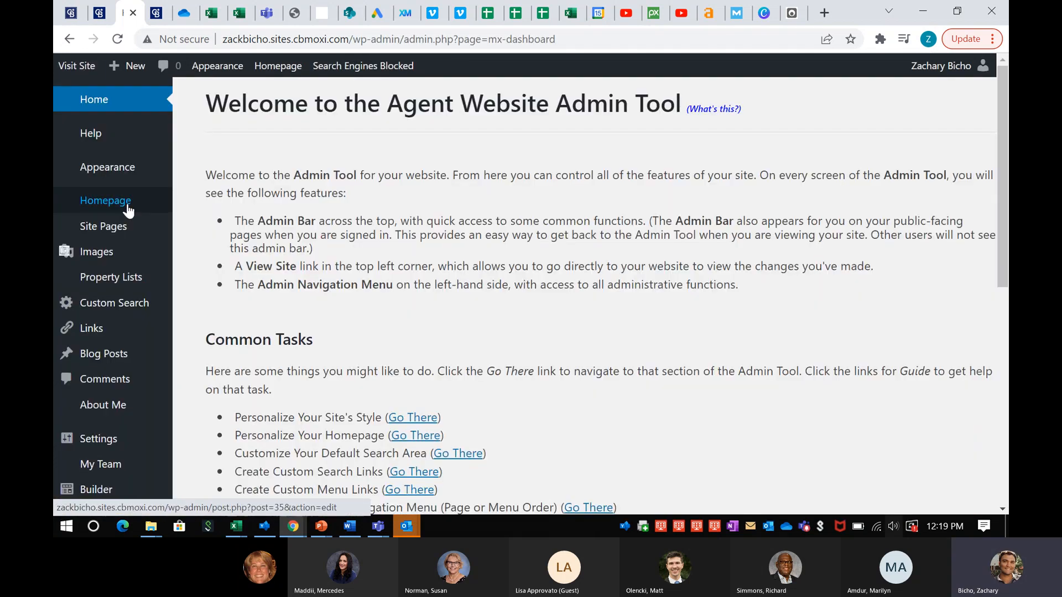
pyautogui.moveTo(127, 237)
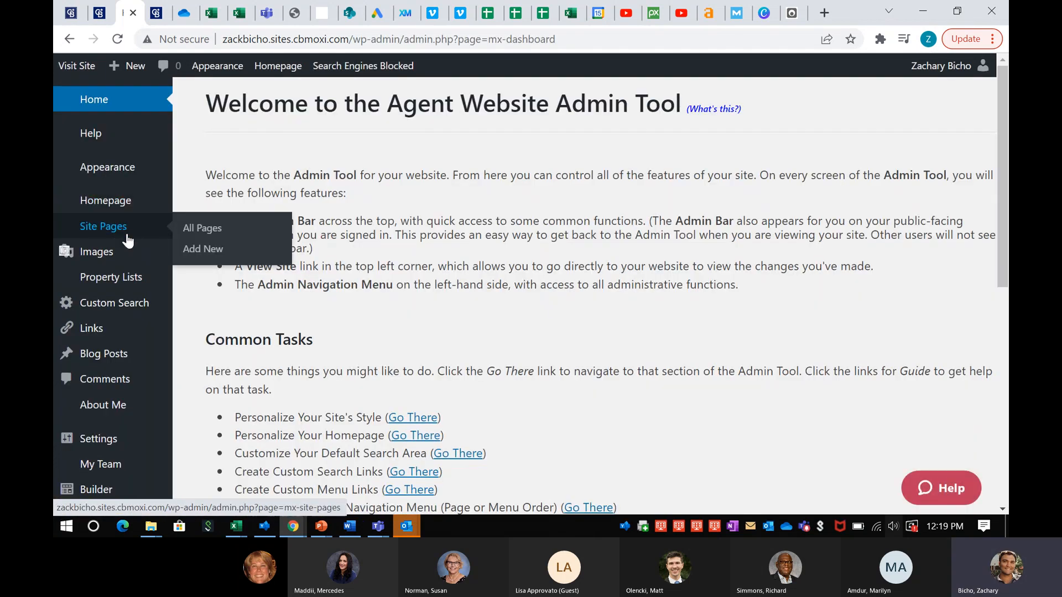
pyautogui.click(200, 230)
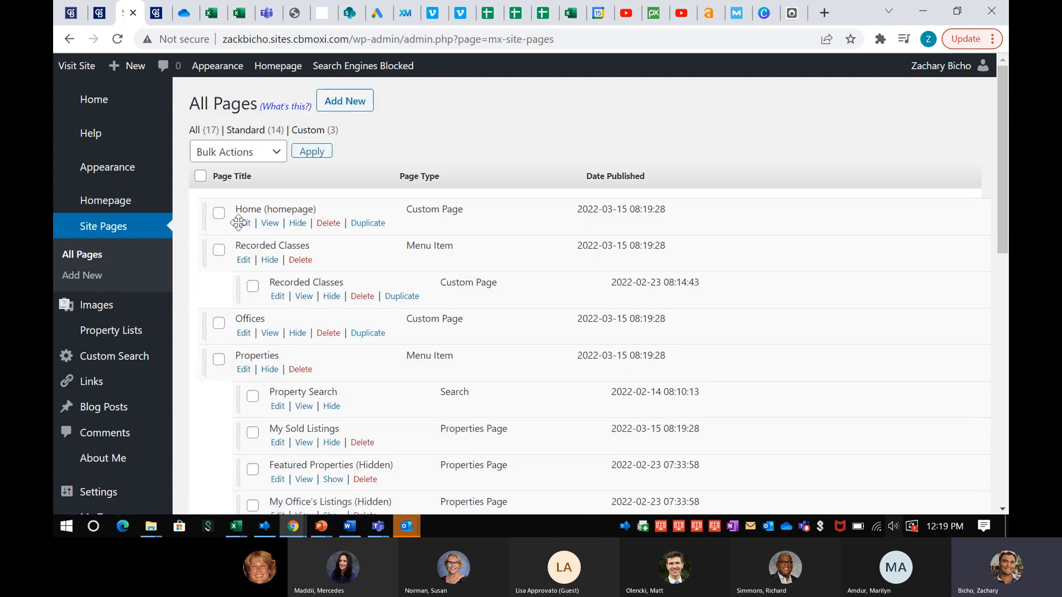
pyautogui.click(245, 226)
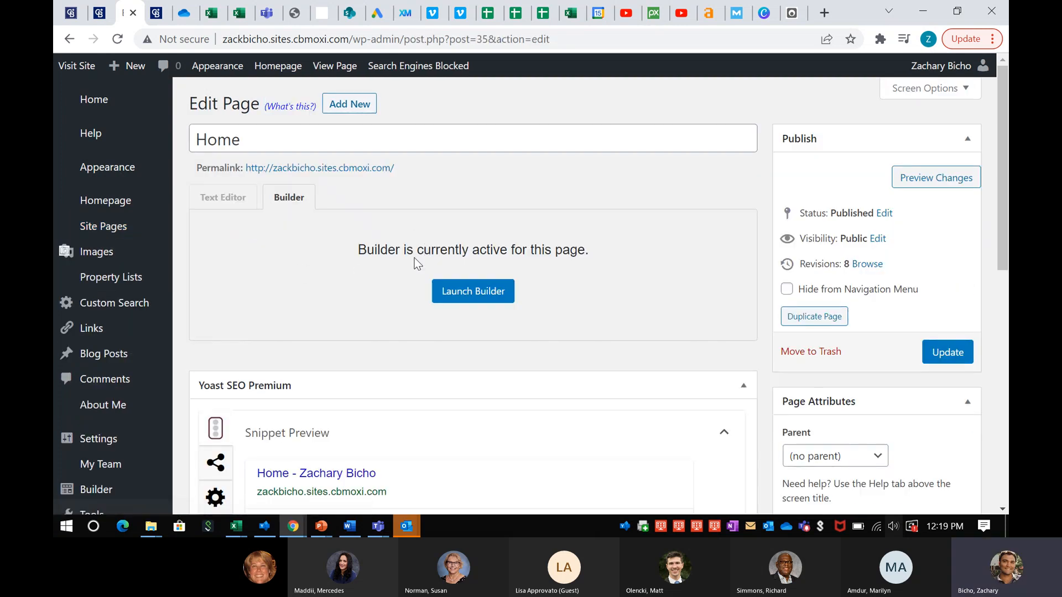
pyautogui.scroll(-3, 414, 258)
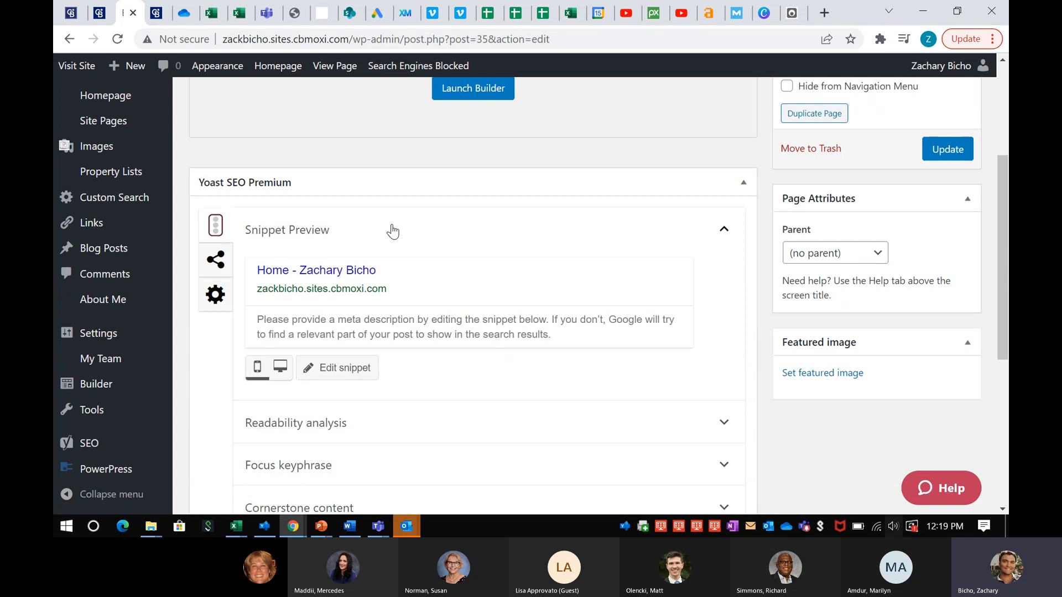
pyautogui.scroll(-1, 393, 257)
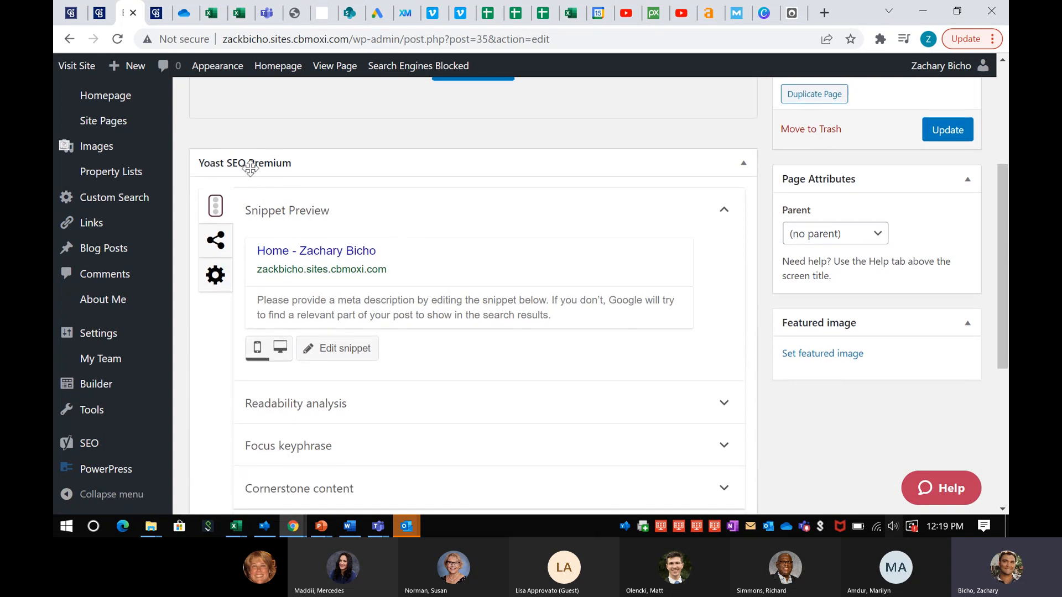
pyautogui.scroll(-1, 355, 199)
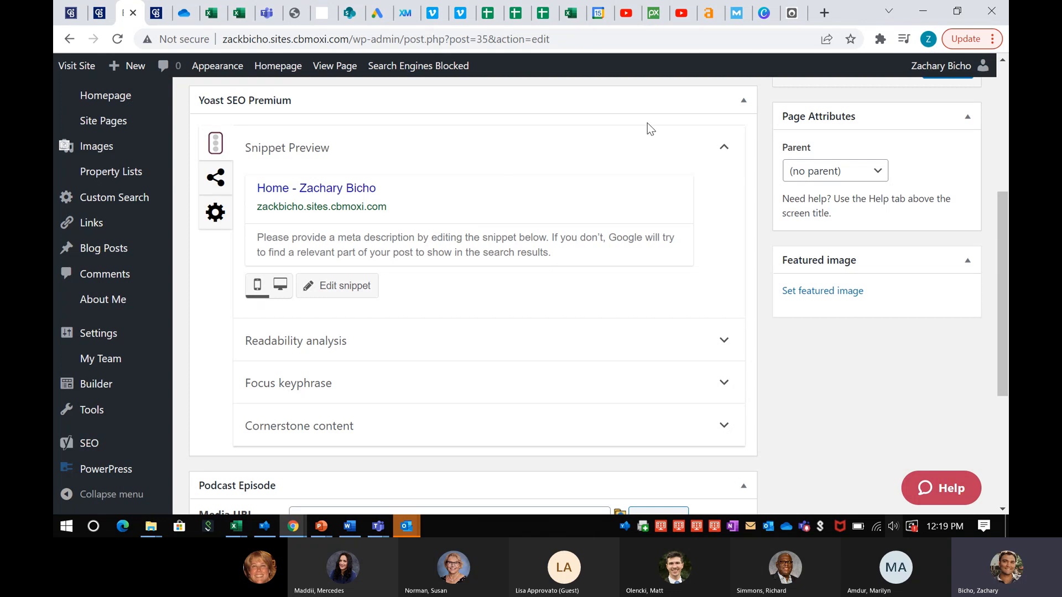
pyautogui.click(823, 13)
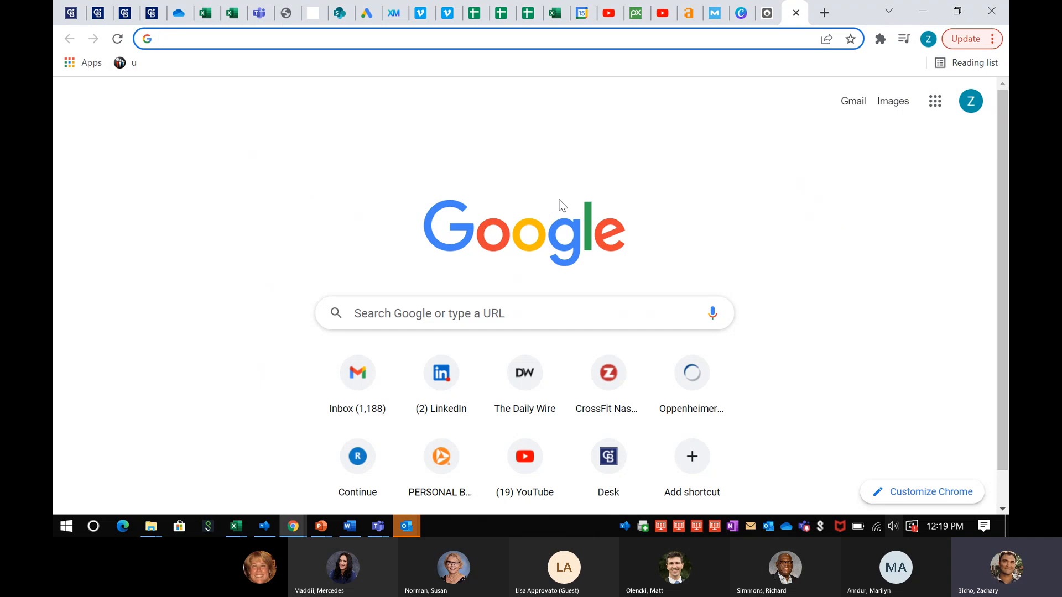
pyautogui.write('curr')
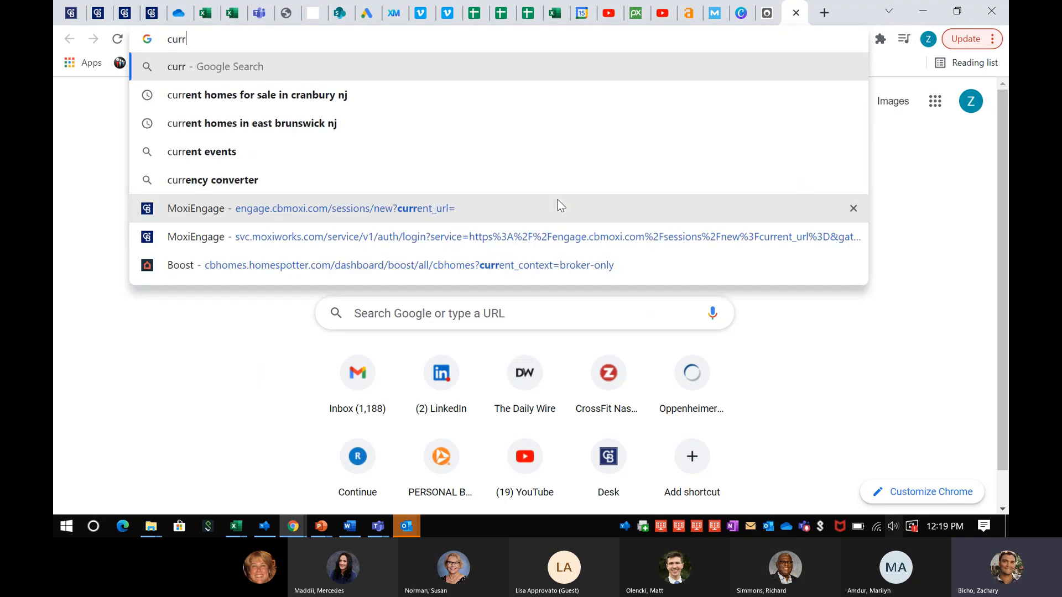
pyautogui.press('Down')
pyautogui.press('Return')
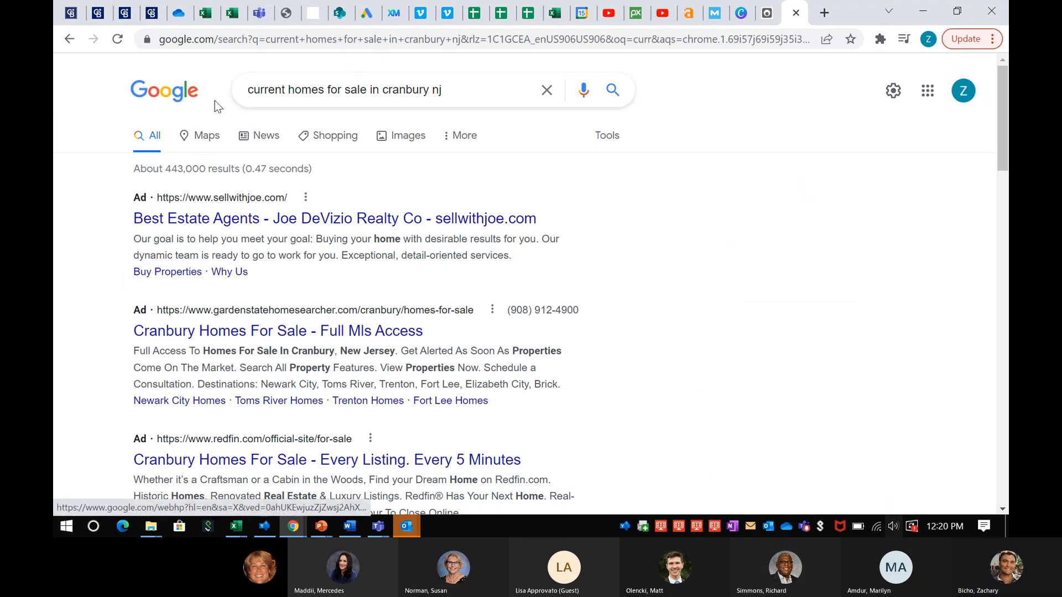
pyautogui.click(369, 89)
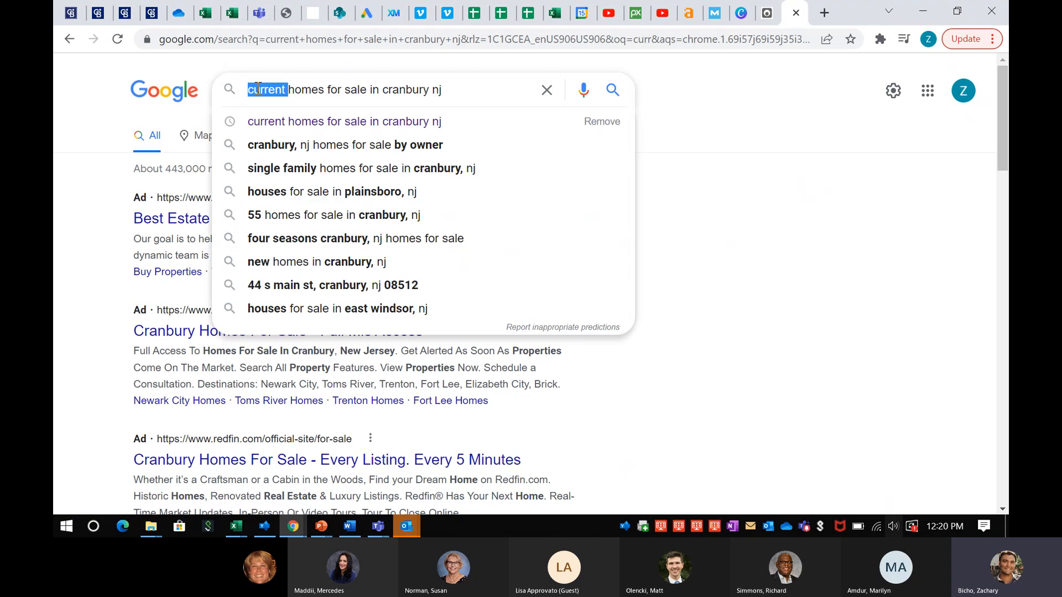
pyautogui.doubleClick(369, 89)
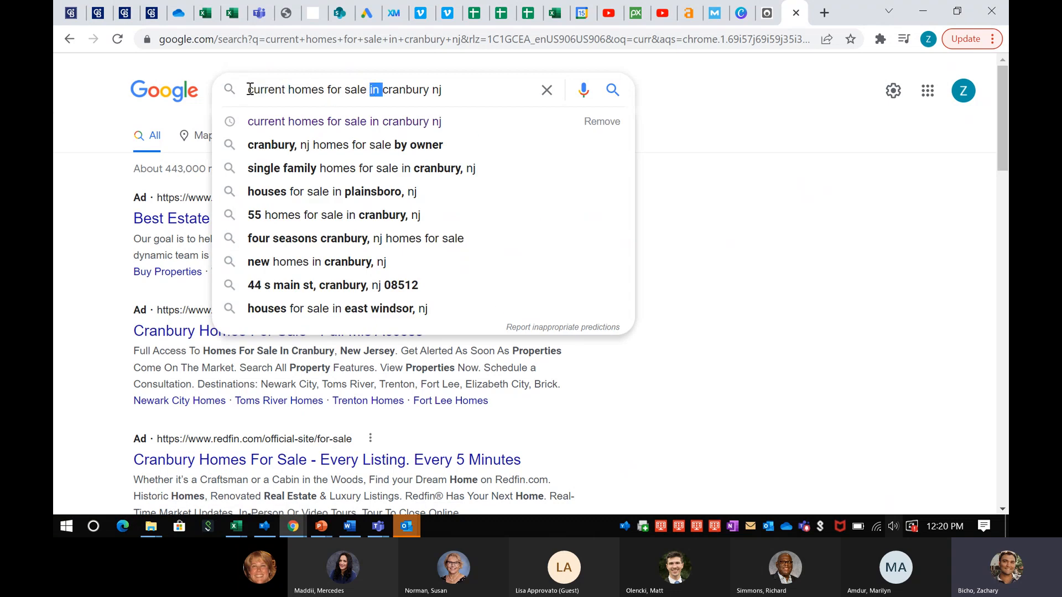
pyautogui.click(275, 89)
pyautogui.click(716, 217)
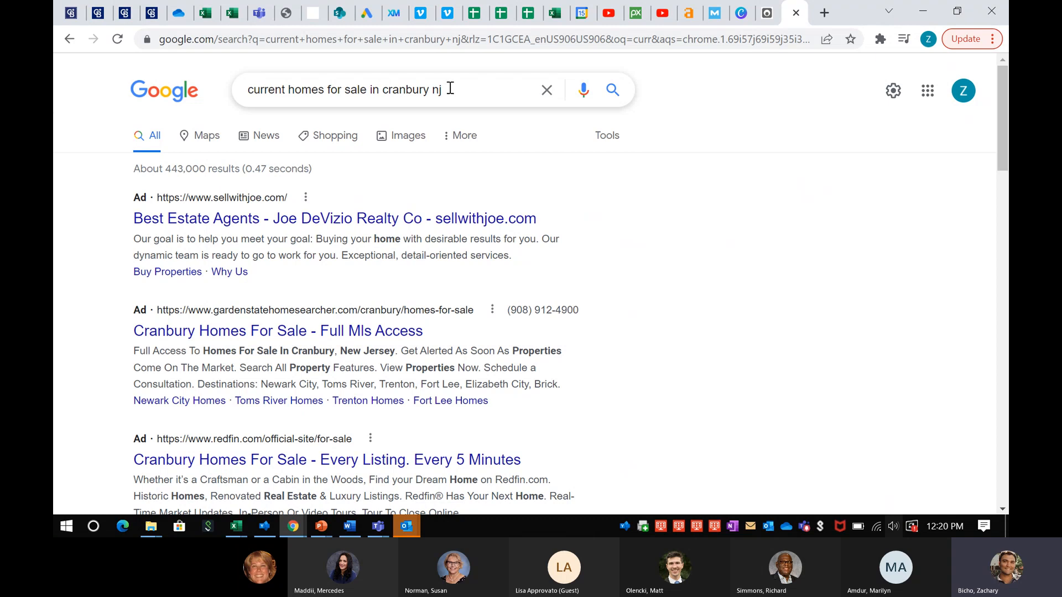
pyautogui.click(402, 89)
pyautogui.rightClick(718, 207)
pyautogui.rightClick(652, 208)
pyautogui.click(652, 208)
pyautogui.scroll(-8, 525, 271)
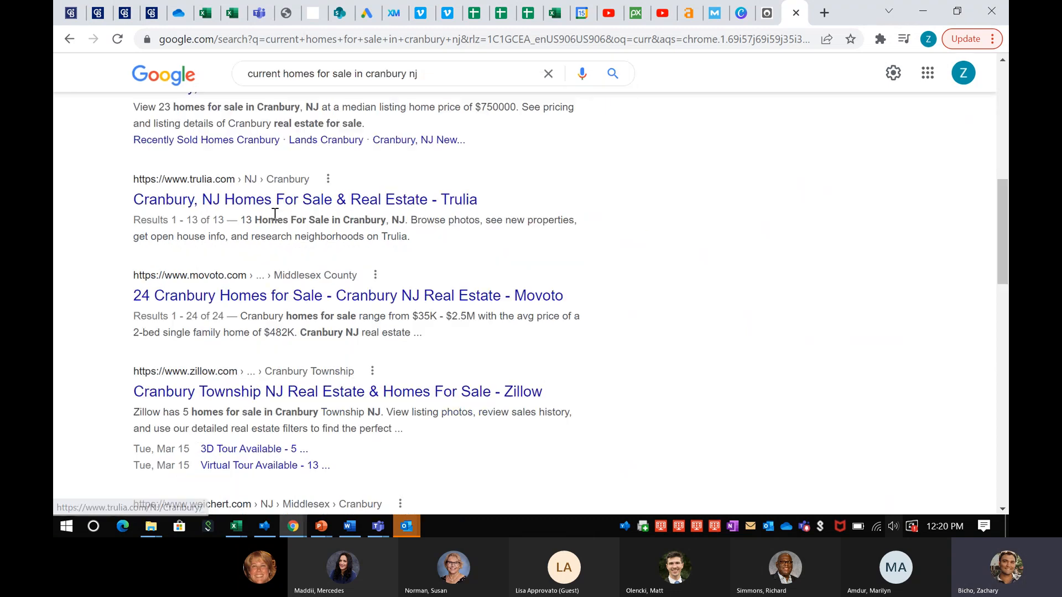
pyautogui.scroll(-1, 181, 328)
pyautogui.scroll(-2, 160, 329)
pyautogui.scroll(-1, 210, 337)
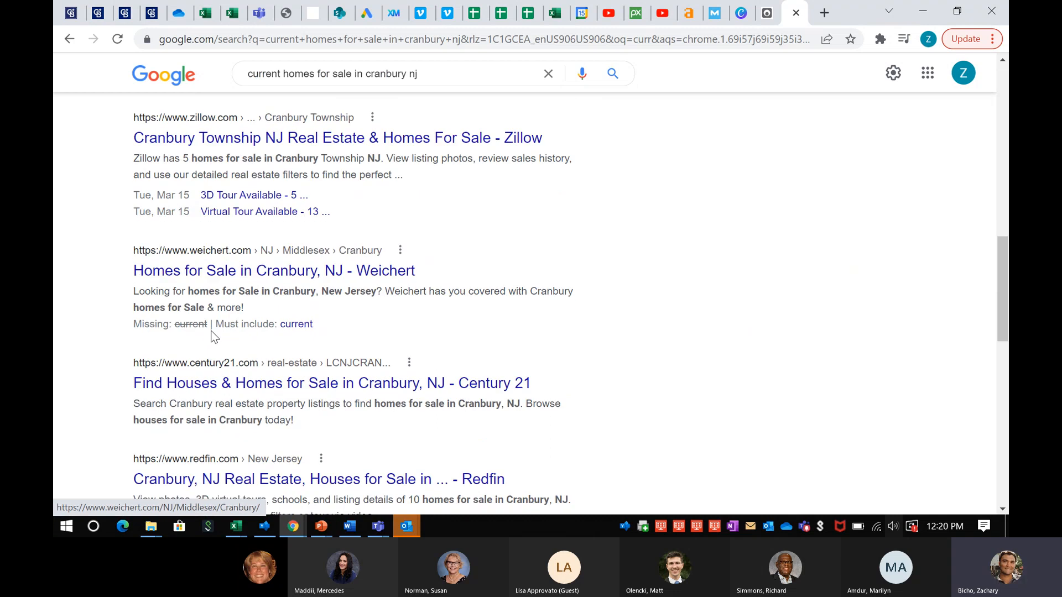
pyautogui.scroll(-1, 179, 389)
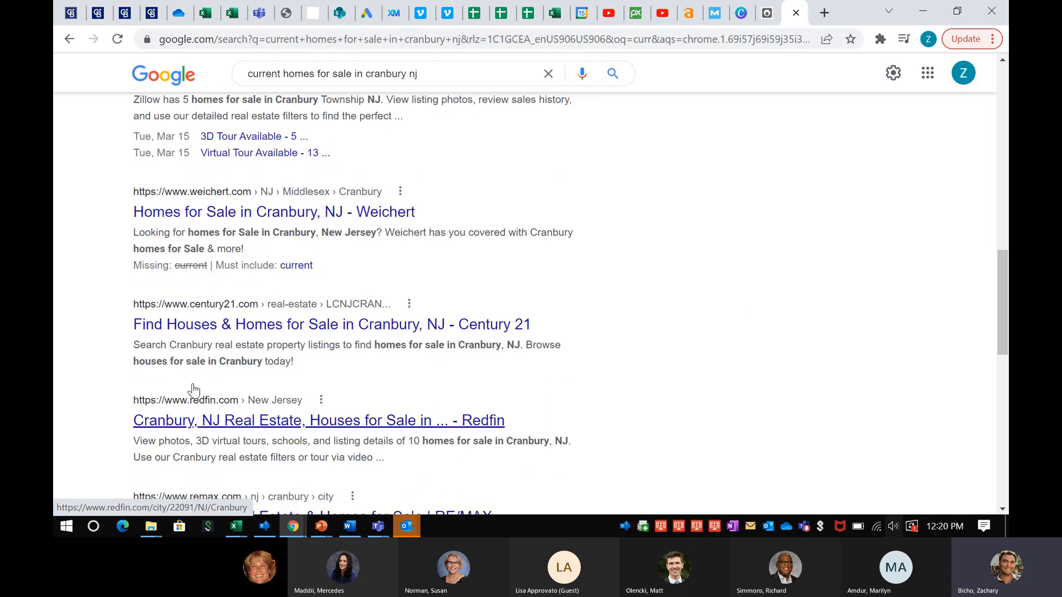
pyautogui.scroll(2, 209, 334)
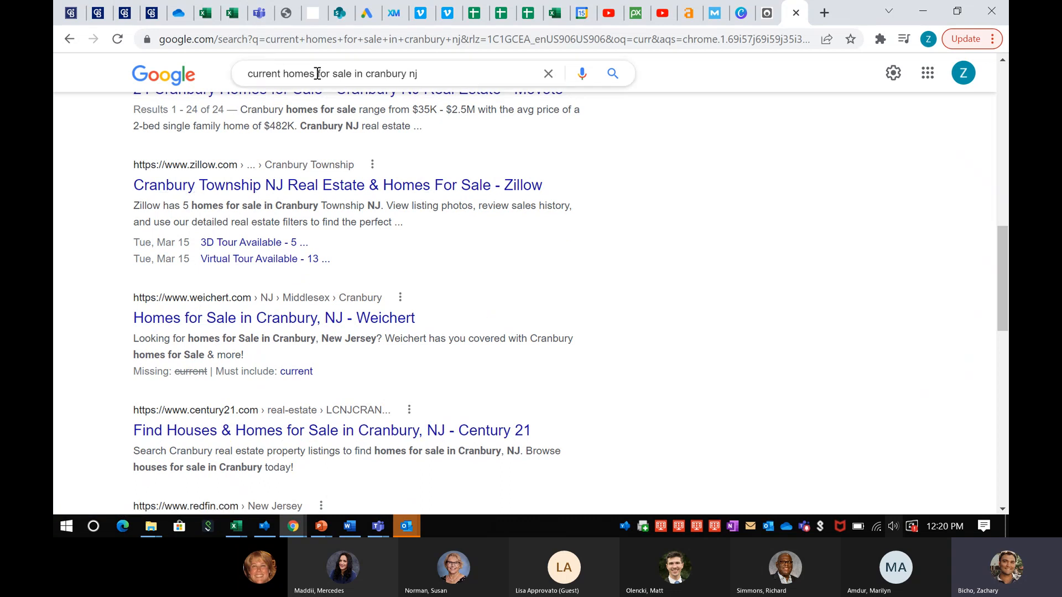
pyautogui.scroll(2, 235, 161)
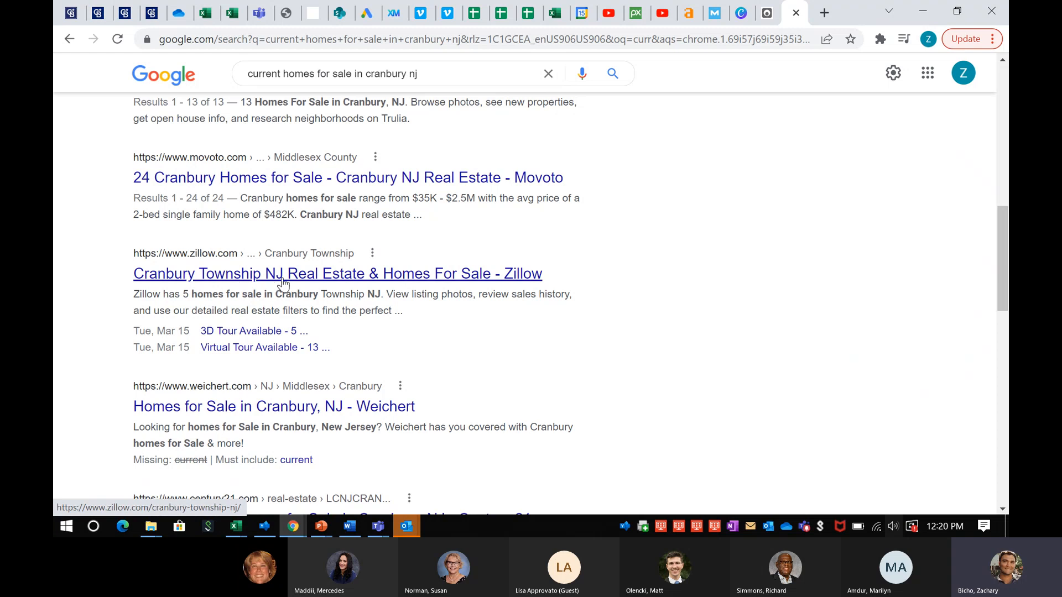
pyautogui.moveTo(242, 199); pyautogui.dragTo(416, 217)
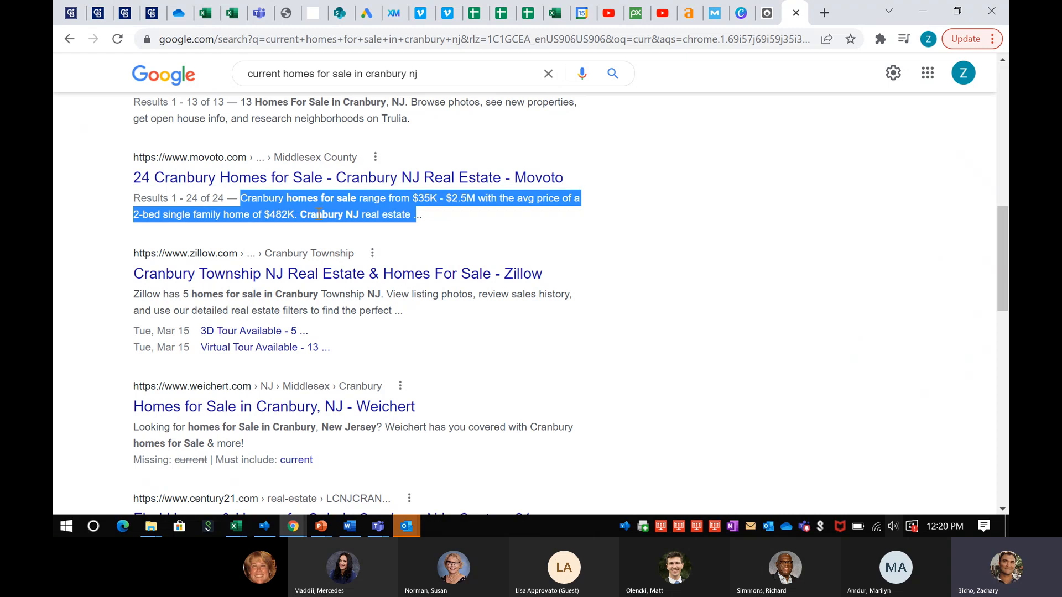
pyautogui.click(434, 230)
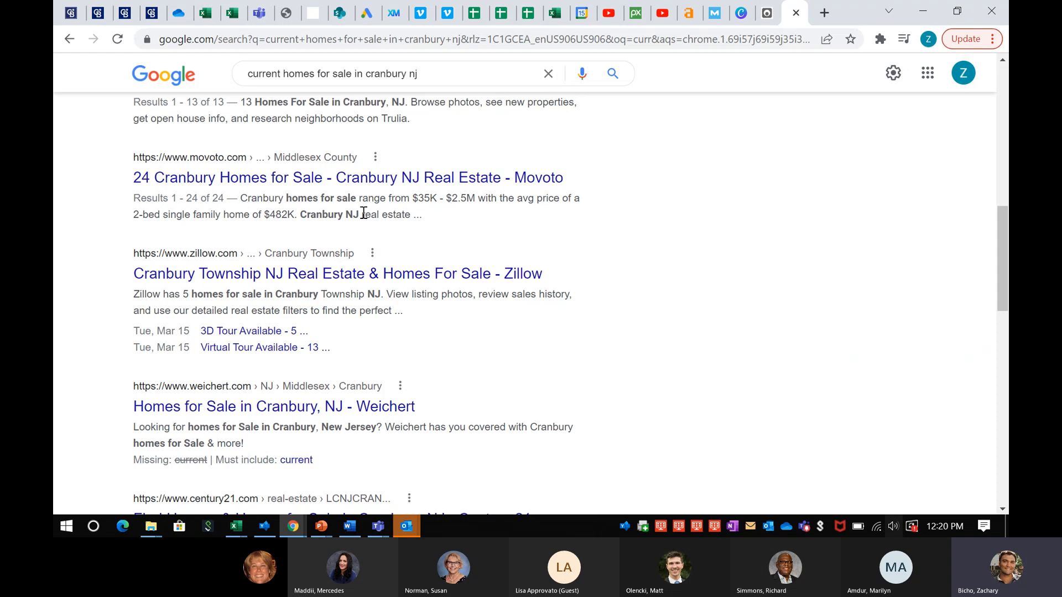
pyautogui.scroll(1, 218, 139)
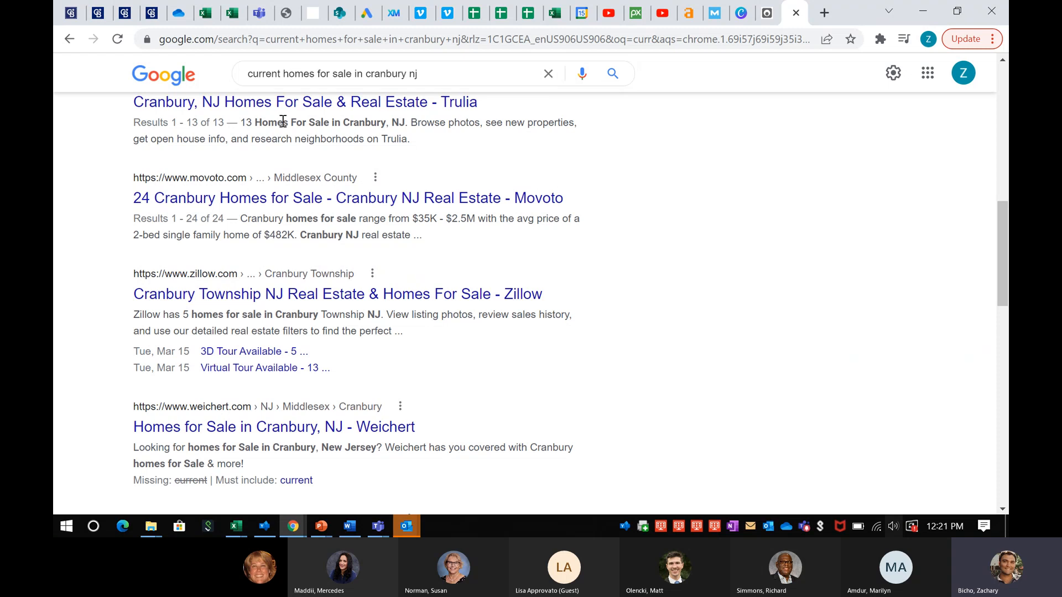
pyautogui.scroll(1, 267, 145)
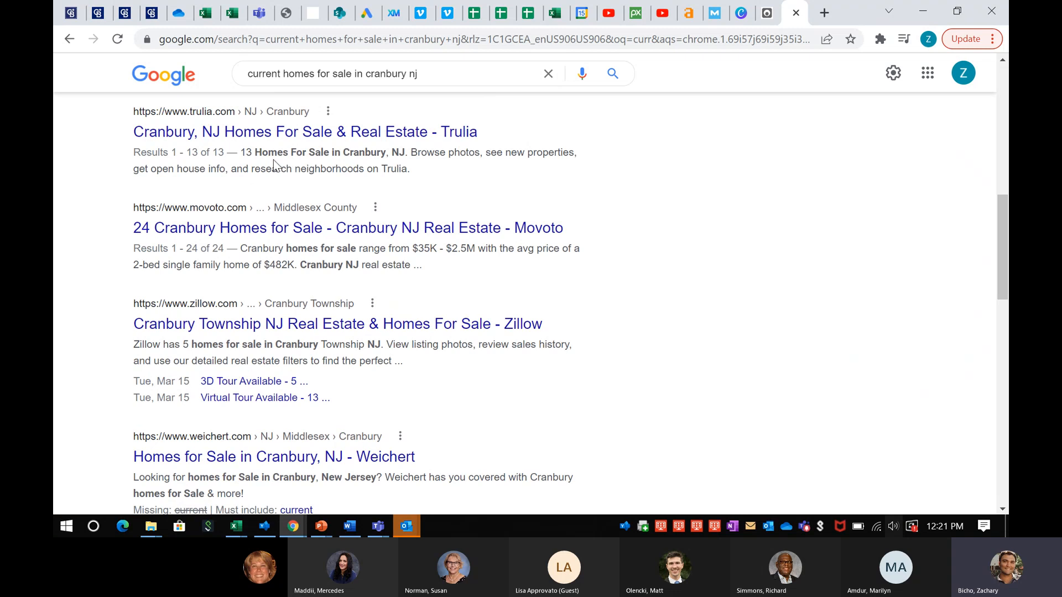
# In the Home page snippet editor, delete the Page, Separator and Site title variables, leaving only Title
pyautogui.click(150, 13)
pyautogui.click(125, 17)
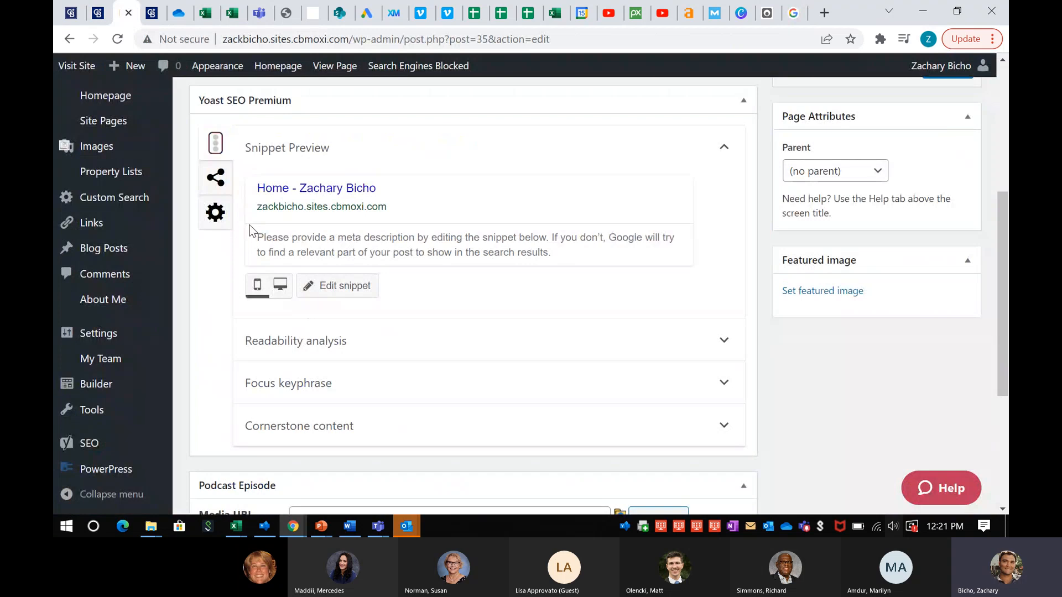
pyautogui.scroll(1, 252, 230)
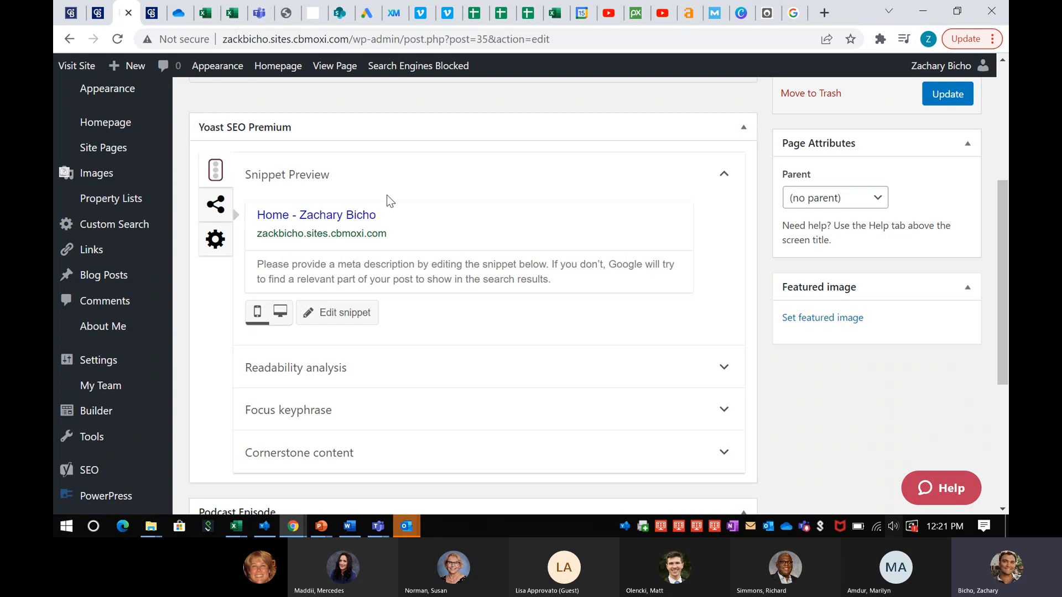
pyautogui.click(417, 220)
pyautogui.scroll(-2, 355, 315)
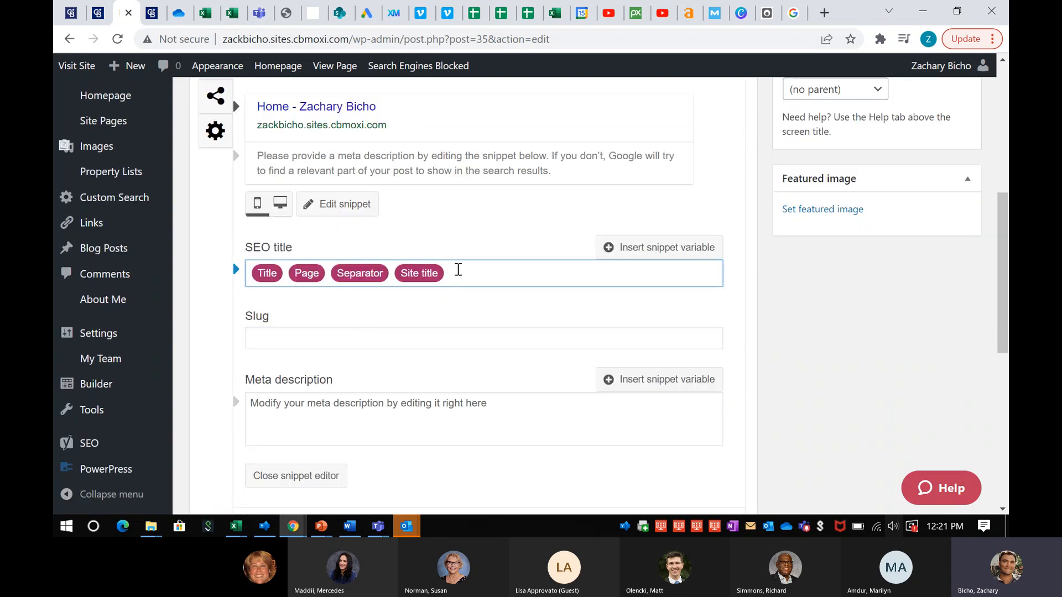
pyautogui.press('BackSpace')
pyautogui.press('BackSpace')
pyautogui.press('BackSpace')
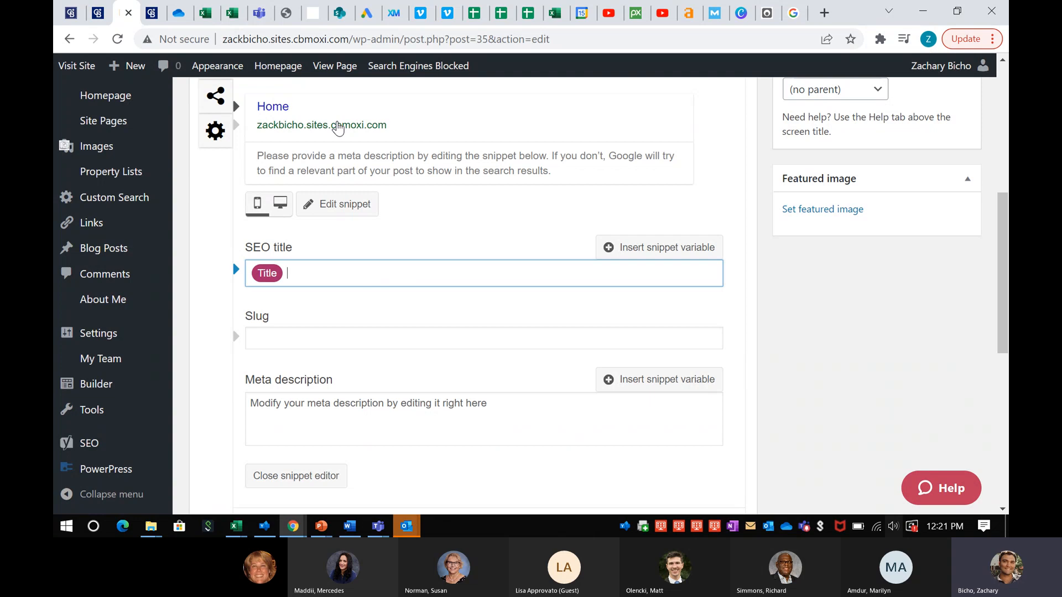
# Return to the Google results for 'current homes for sale in cranbury nj'
pyautogui.click(797, 12)
pyautogui.scroll(5, 275, 304)
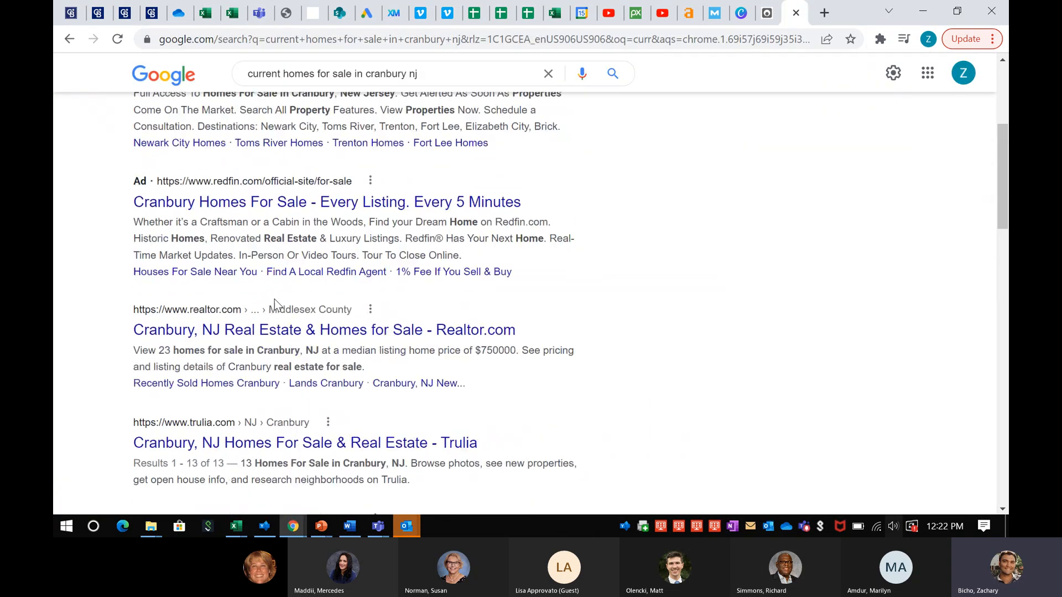
pyautogui.scroll(-2, 275, 305)
pyautogui.scroll(-1, 238, 257)
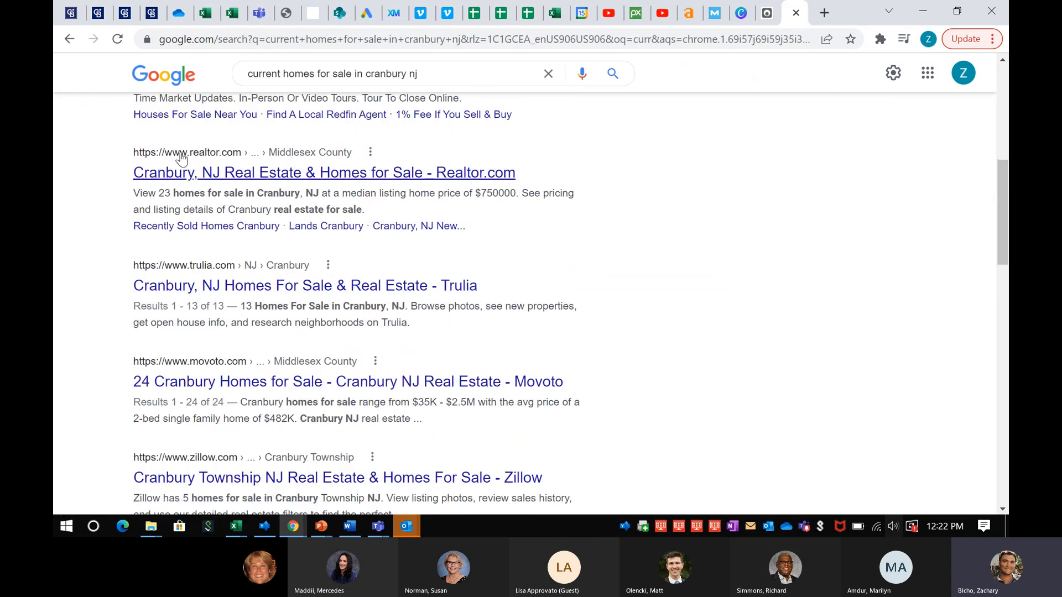
# Delete the remaining Title variable from the Home page SEO title
pyautogui.click(153, 15)
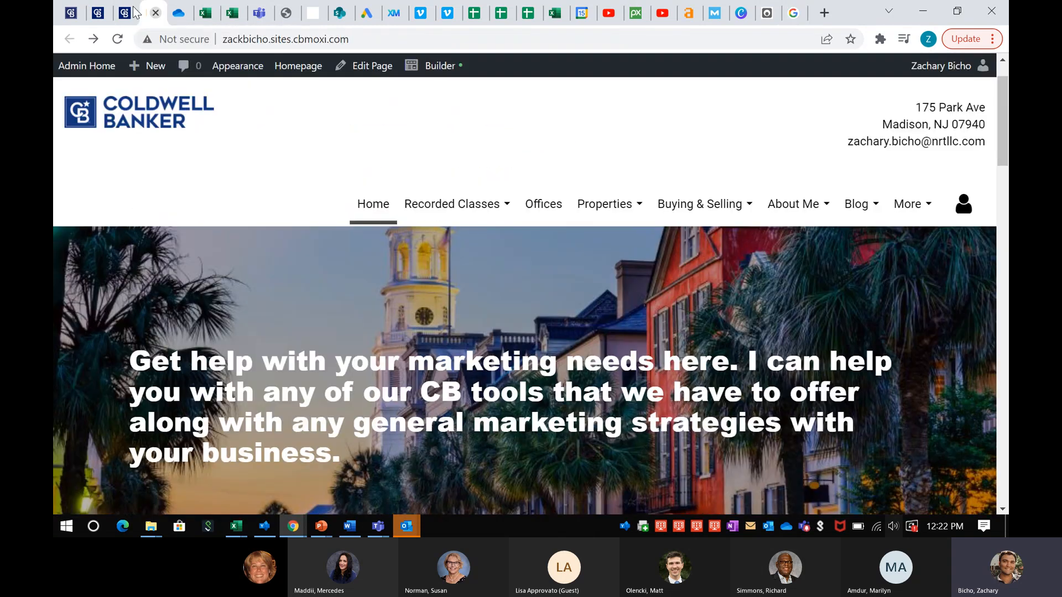
pyautogui.click(133, 12)
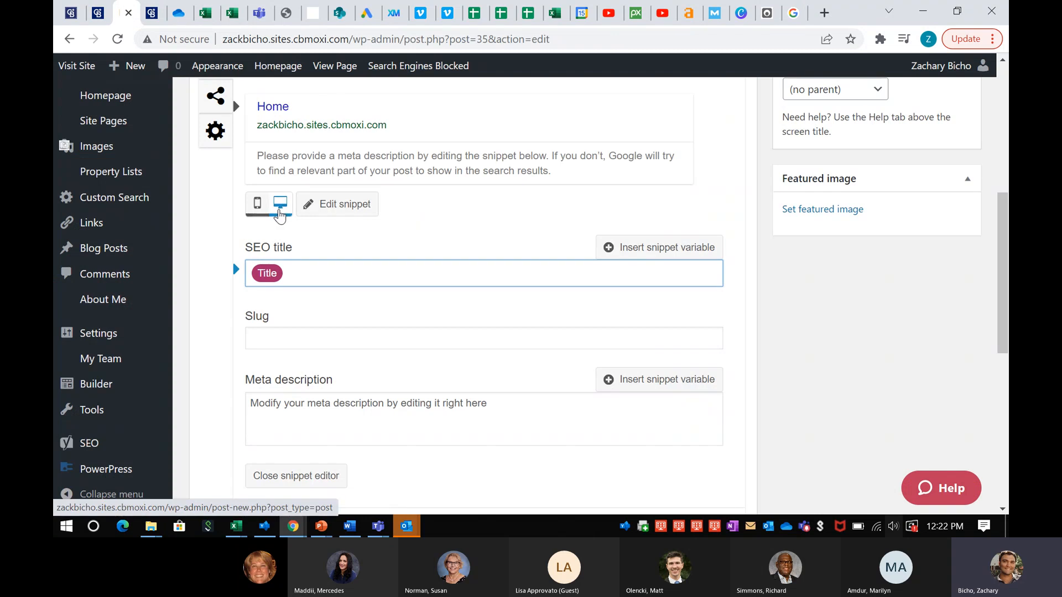
pyautogui.press('BackSpace')
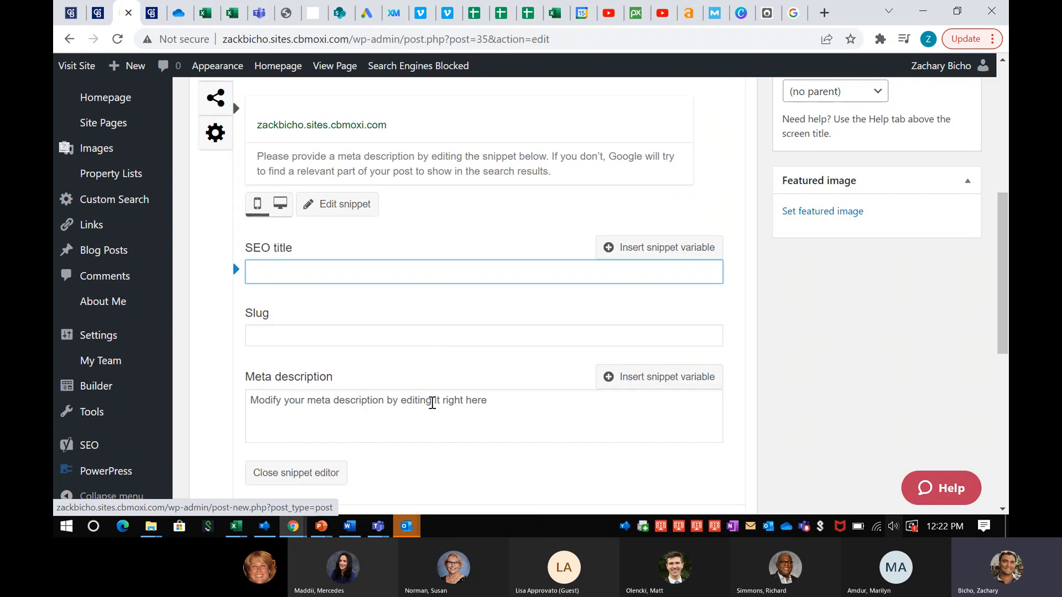
pyautogui.scroll(2, 348, 354)
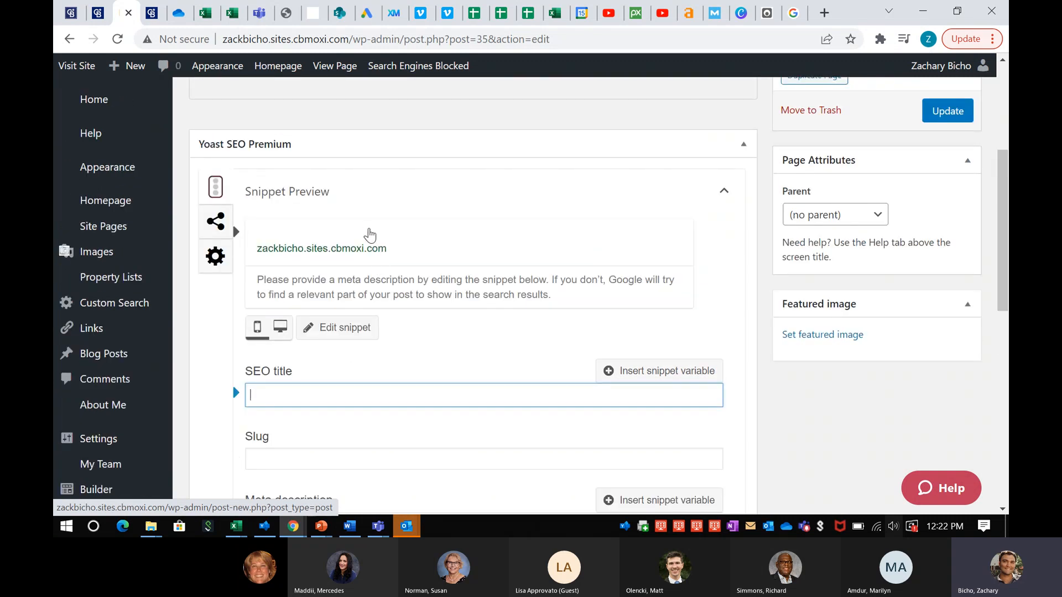
pyautogui.scroll(-2, 370, 235)
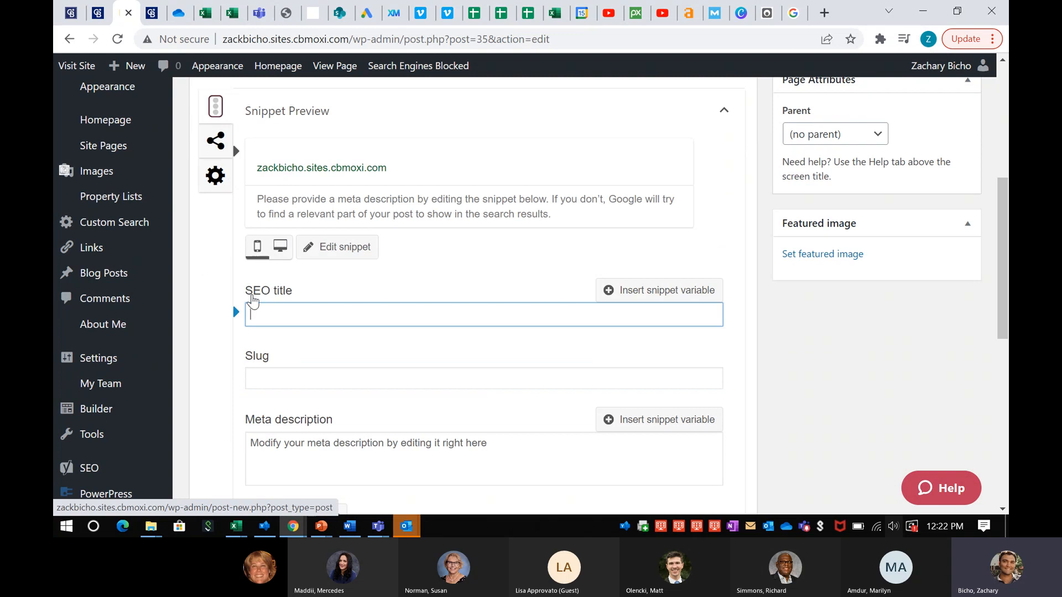
pyautogui.scroll(-2, 324, 305)
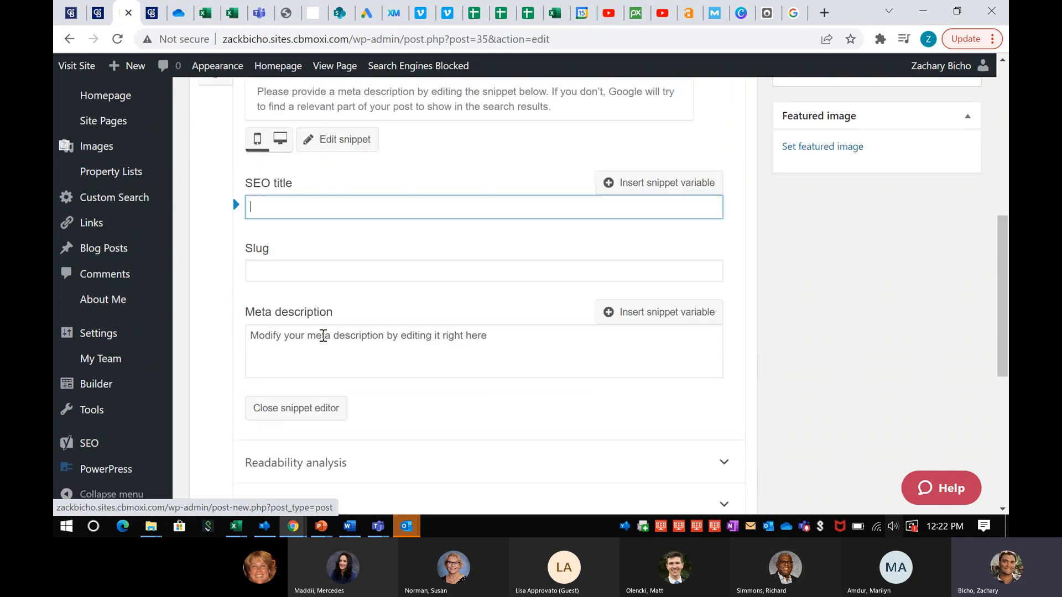
# Remove the leftover stray character so the SEO title field is completely empty
pyautogui.click(323, 337)
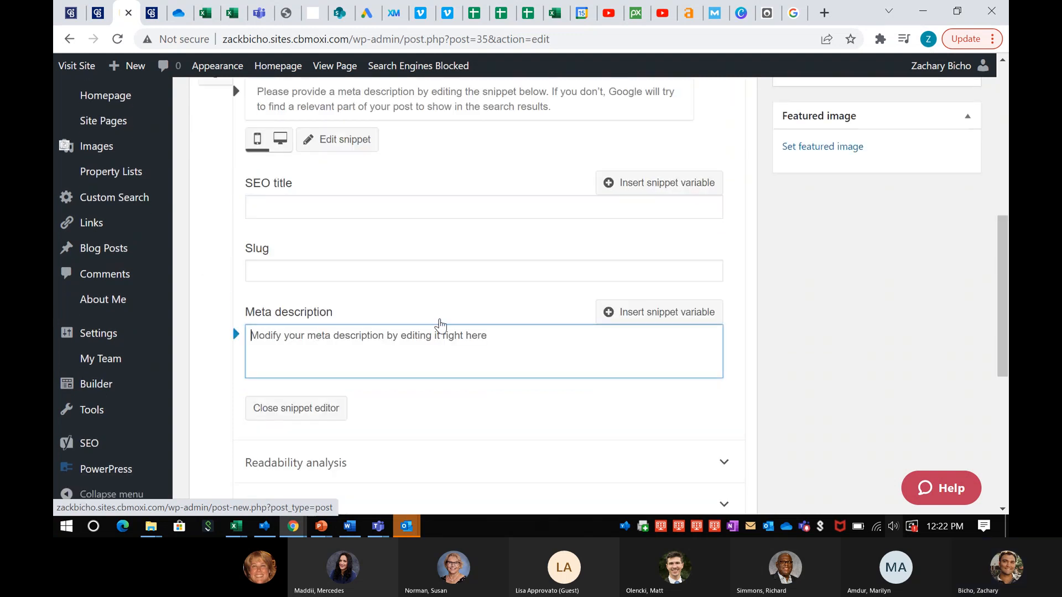
pyautogui.scroll(2, 437, 329)
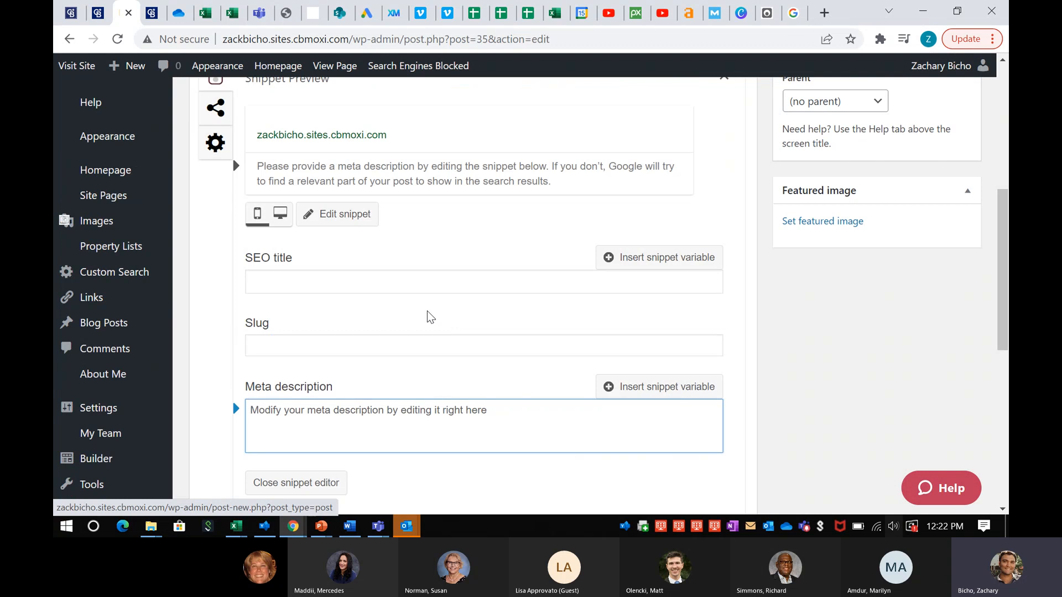
pyautogui.click(630, 265)
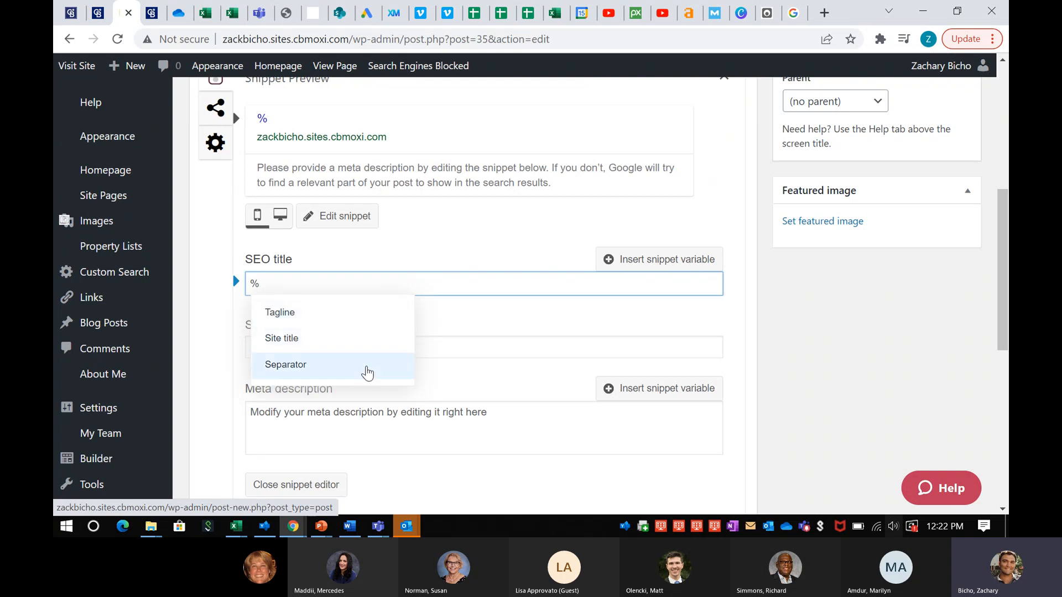
pyautogui.click(478, 303)
pyautogui.press('BackSpace')
pyautogui.write('\\')
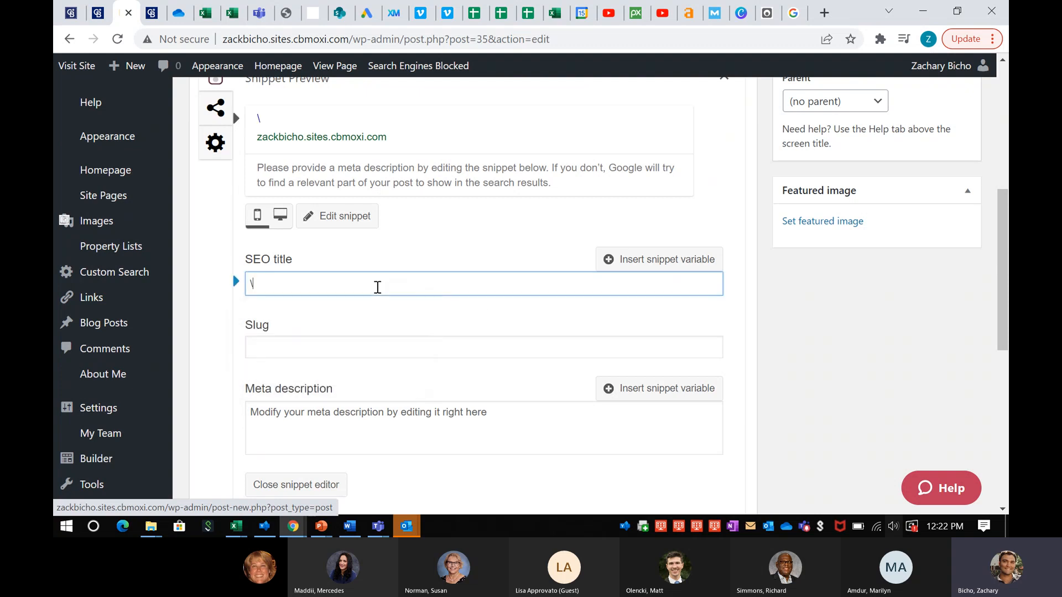
pyautogui.press('BackSpace')
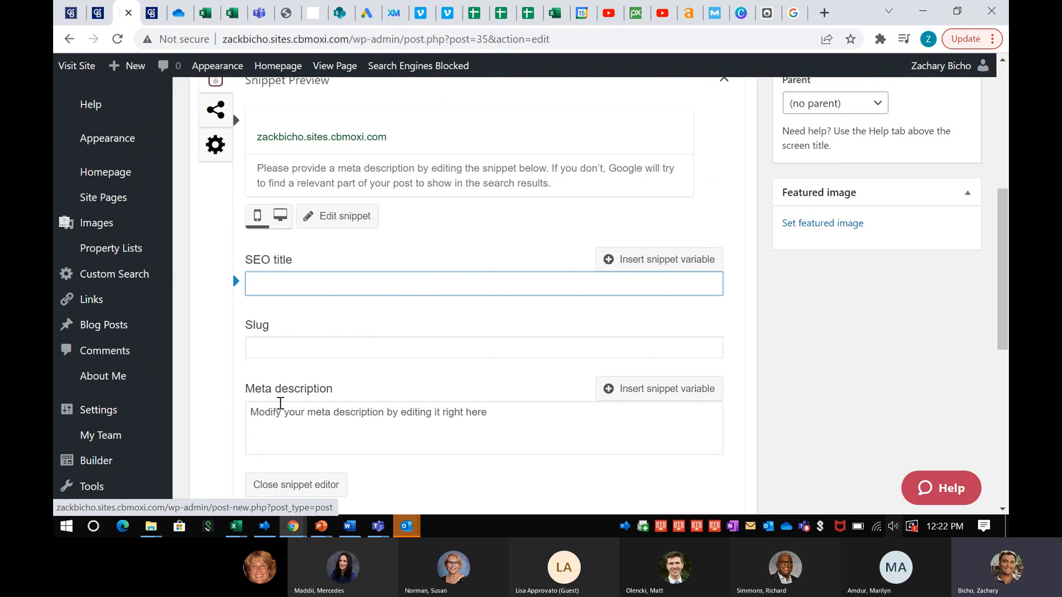
pyautogui.scroll(1, 297, 408)
pyautogui.scroll(6, 297, 408)
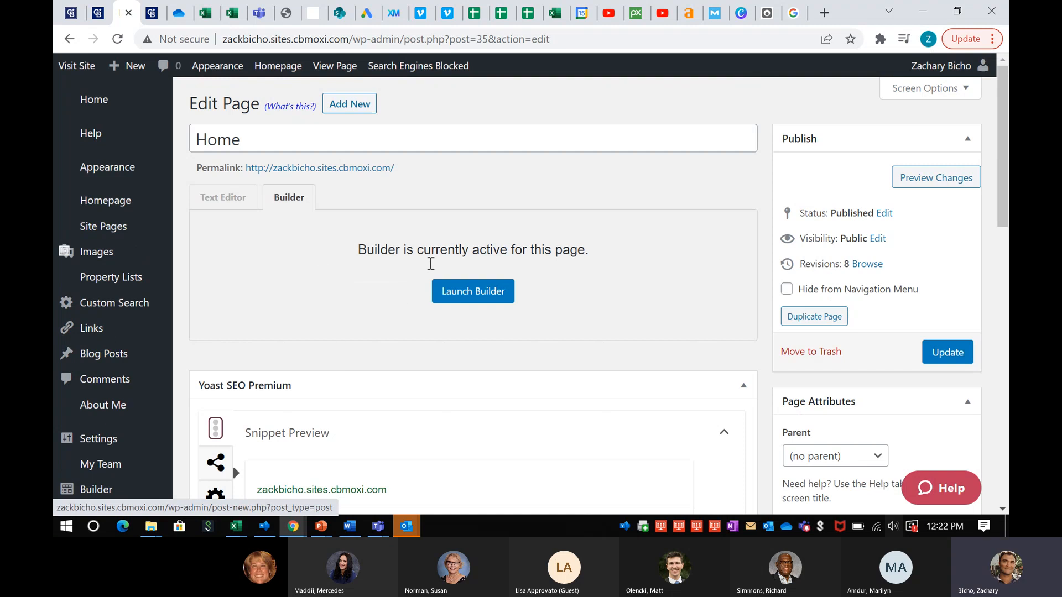
pyautogui.scroll(-5, 344, 277)
pyautogui.click(344, 278)
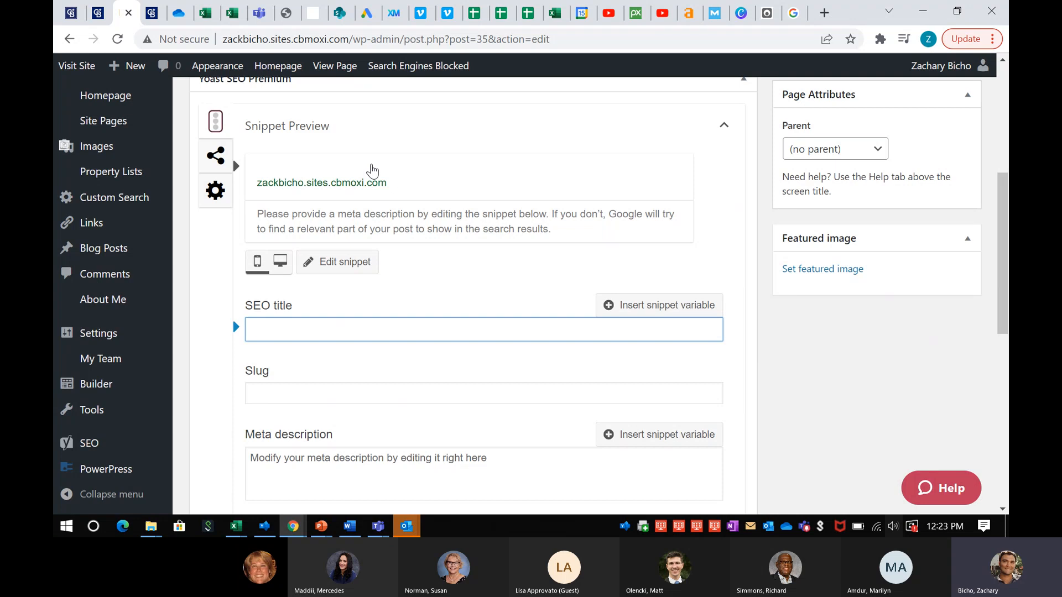
# Change the Google query's word 'homes' to 'listing'
pyautogui.click(793, 12)
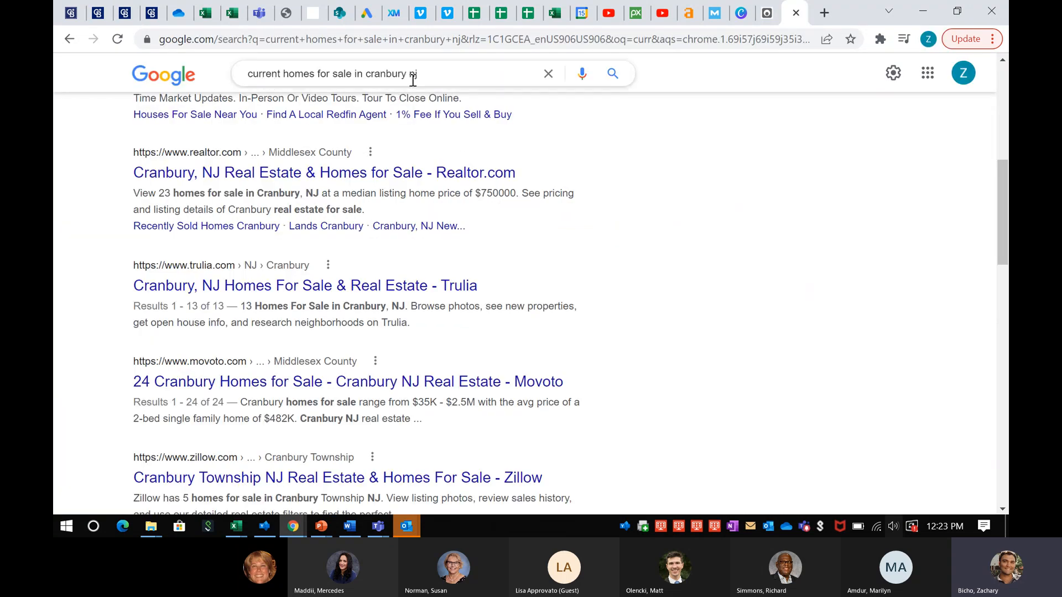
pyautogui.doubleClick(301, 73)
pyautogui.press('BackSpace')
pyautogui.write('listing')
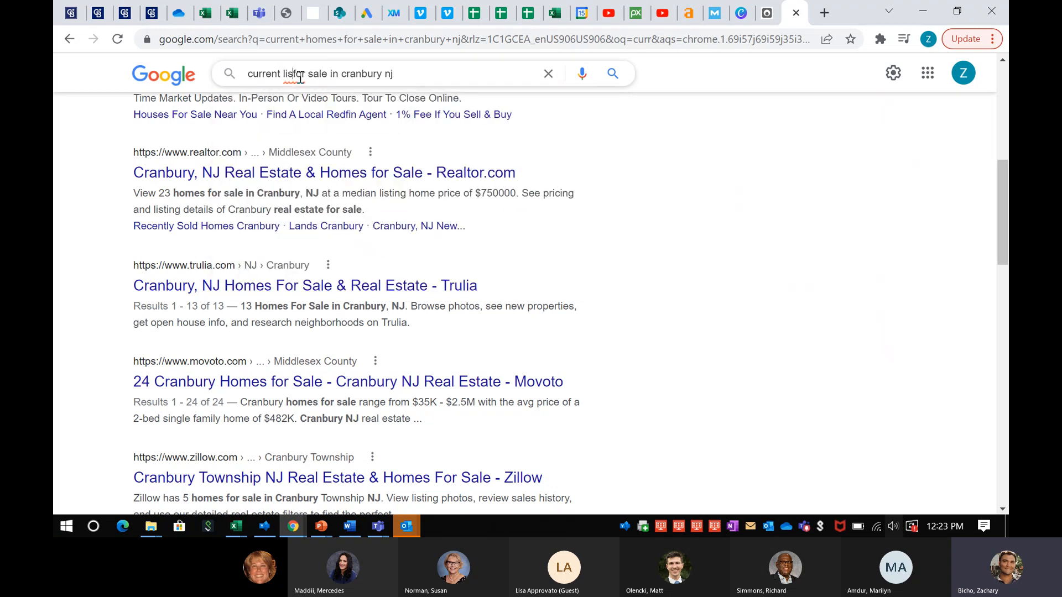
pyautogui.doubleClick(301, 75)
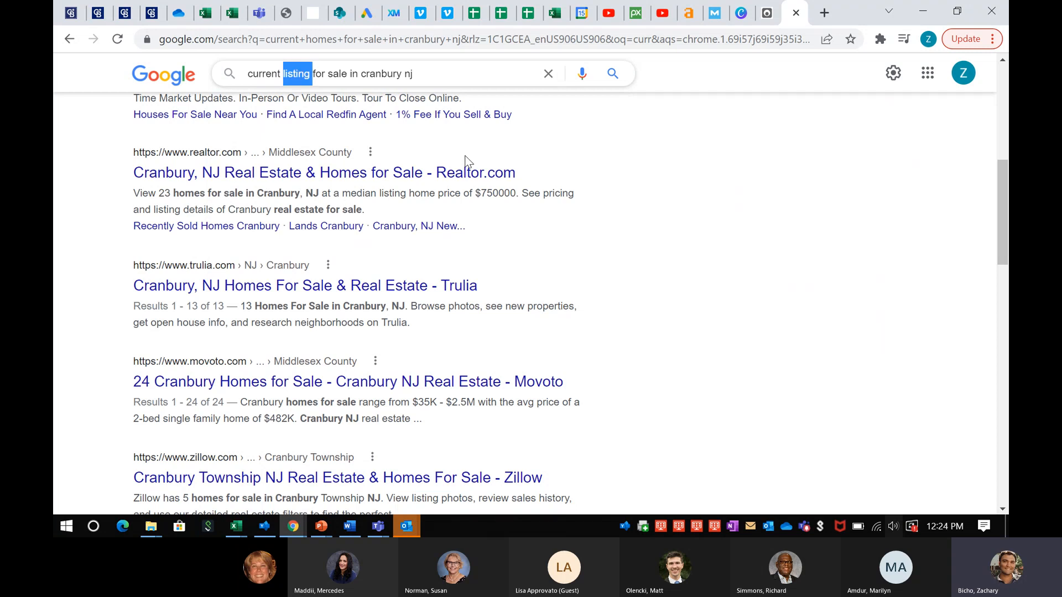
# Return to the Home page SEO editor, then bring up the Word SEO cheat sheet
pyautogui.click(155, 13)
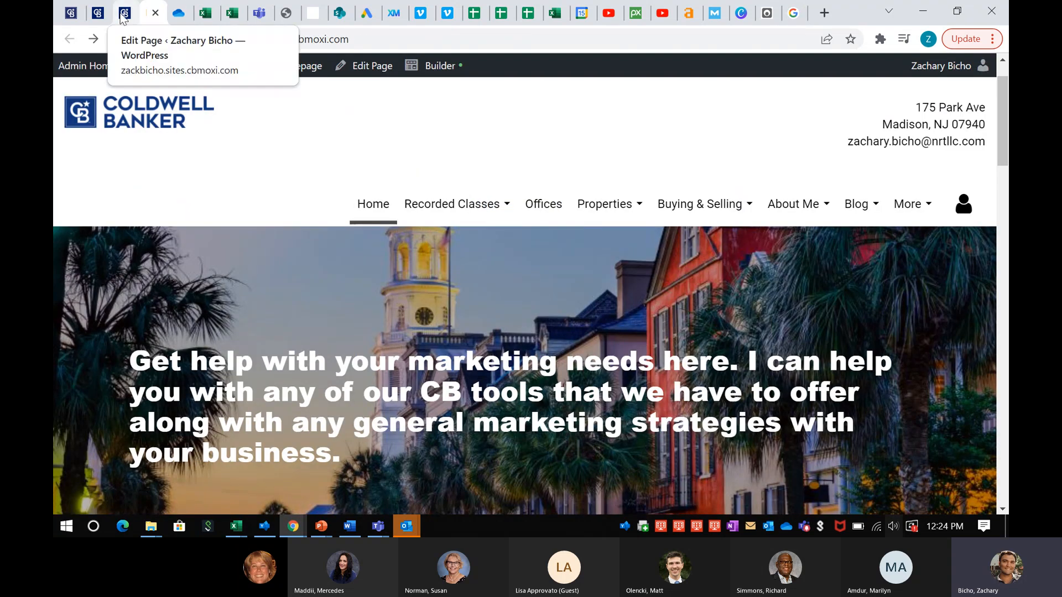
pyautogui.click(125, 13)
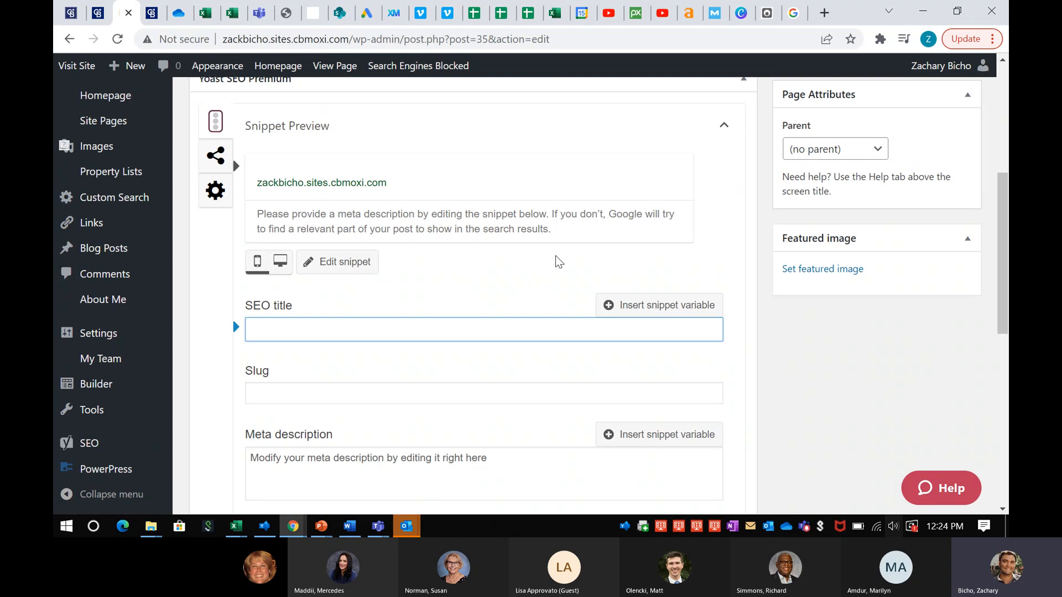
pyautogui.click(352, 528)
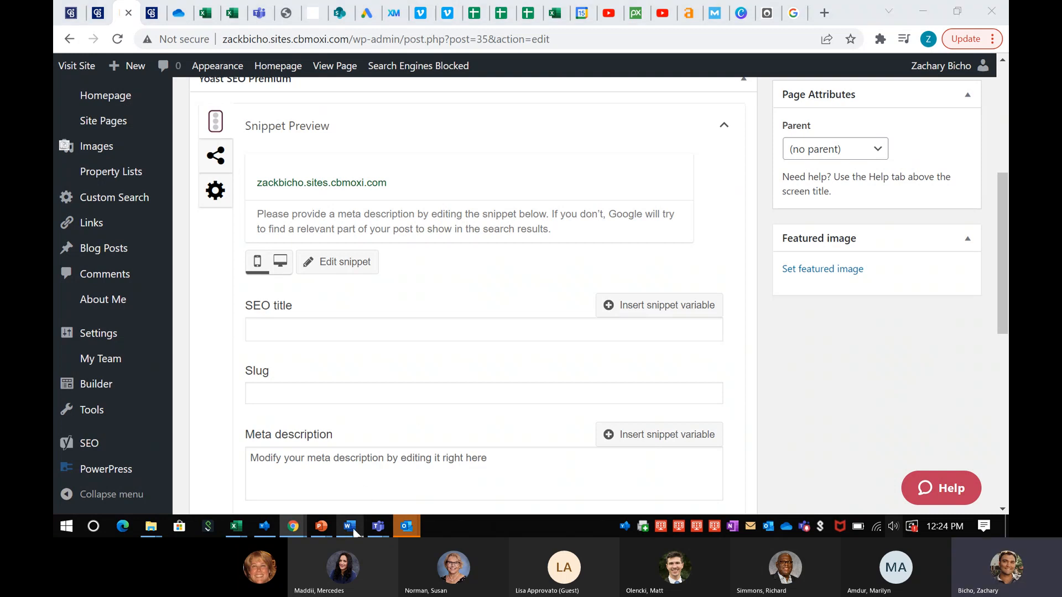
# Restore the deleted Home page SEO section in the Word cheat sheet with an undo
pyautogui.scroll(5, 496, 312)
pyautogui.scroll(3, 496, 314)
pyautogui.scroll(-9, 496, 314)
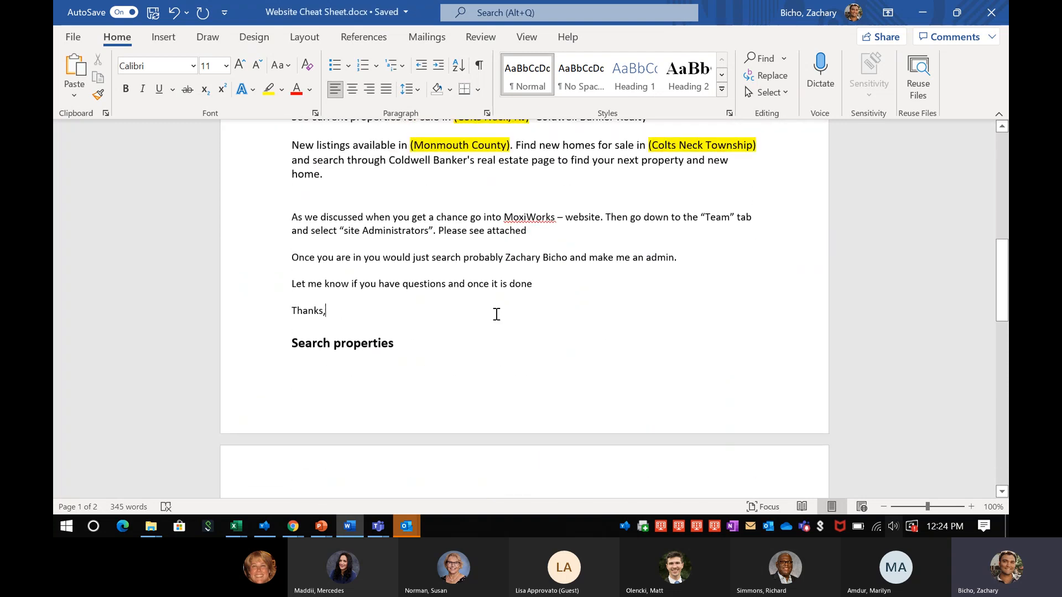
pyautogui.scroll(3, 496, 314)
pyautogui.scroll(-4, 489, 336)
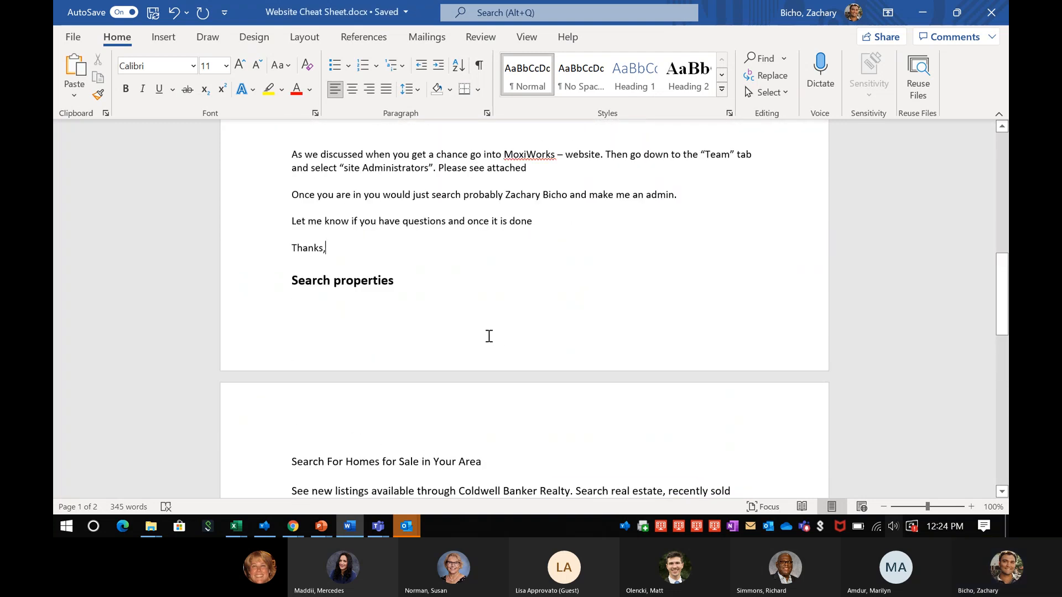
pyautogui.scroll(4, 490, 334)
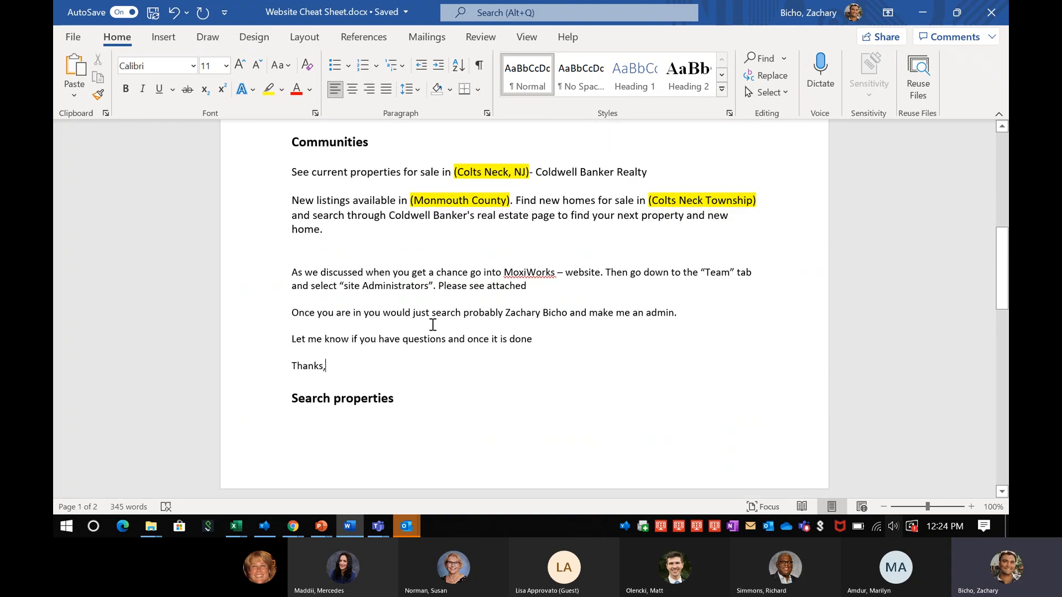
pyautogui.scroll(-10, 434, 326)
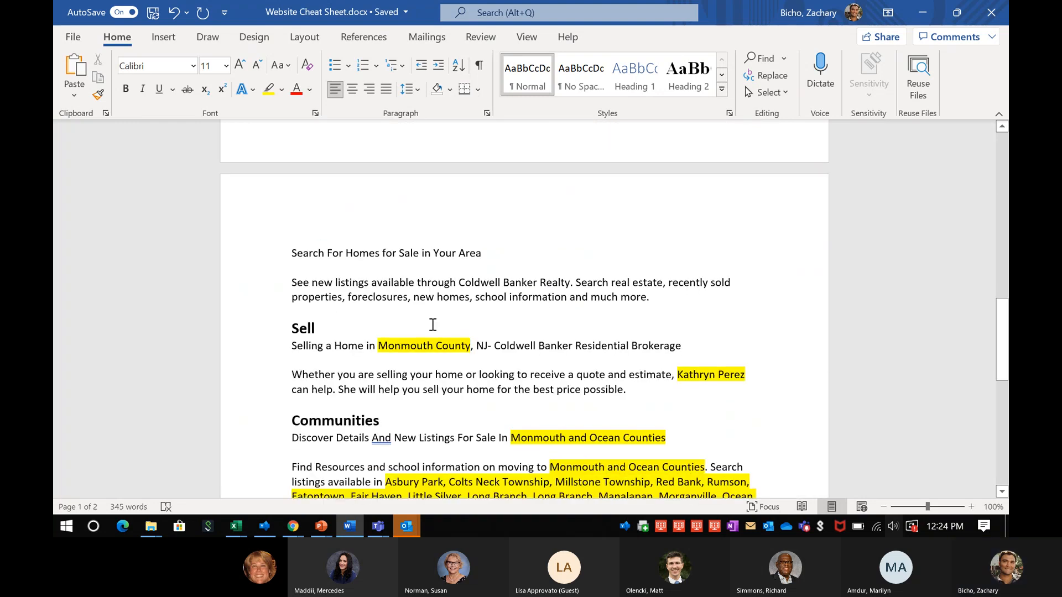
pyautogui.scroll(8, 432, 323)
pyautogui.scroll(-4, 430, 323)
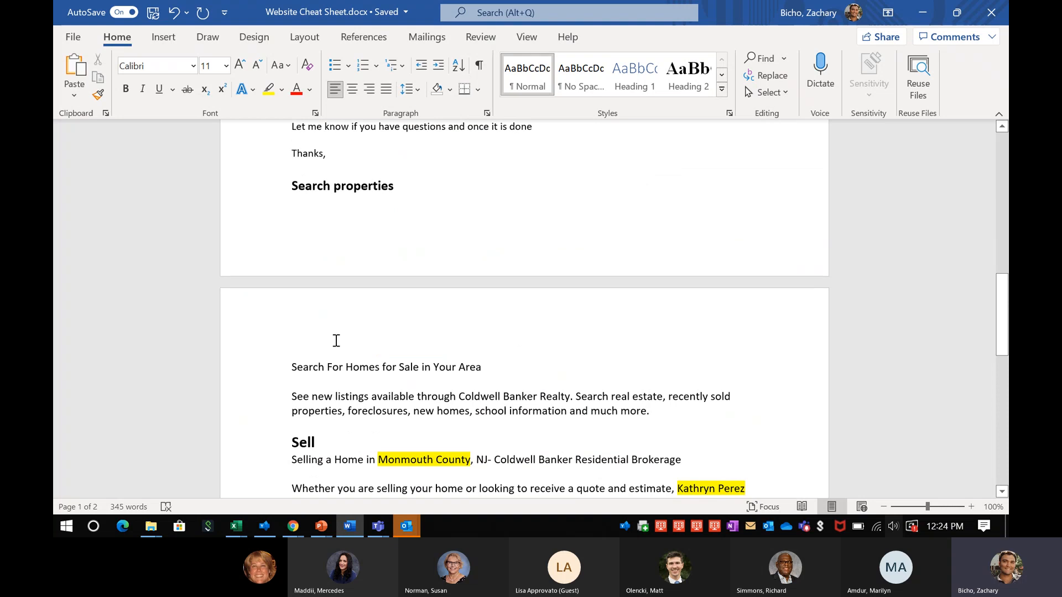
pyautogui.scroll(13, 335, 339)
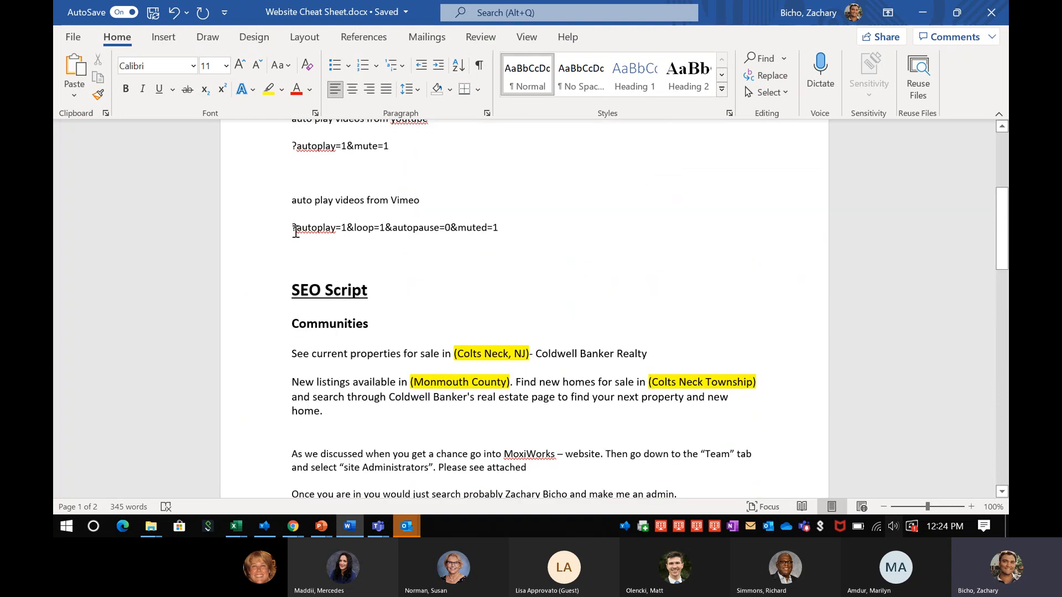
pyautogui.scroll(-4, 327, 284)
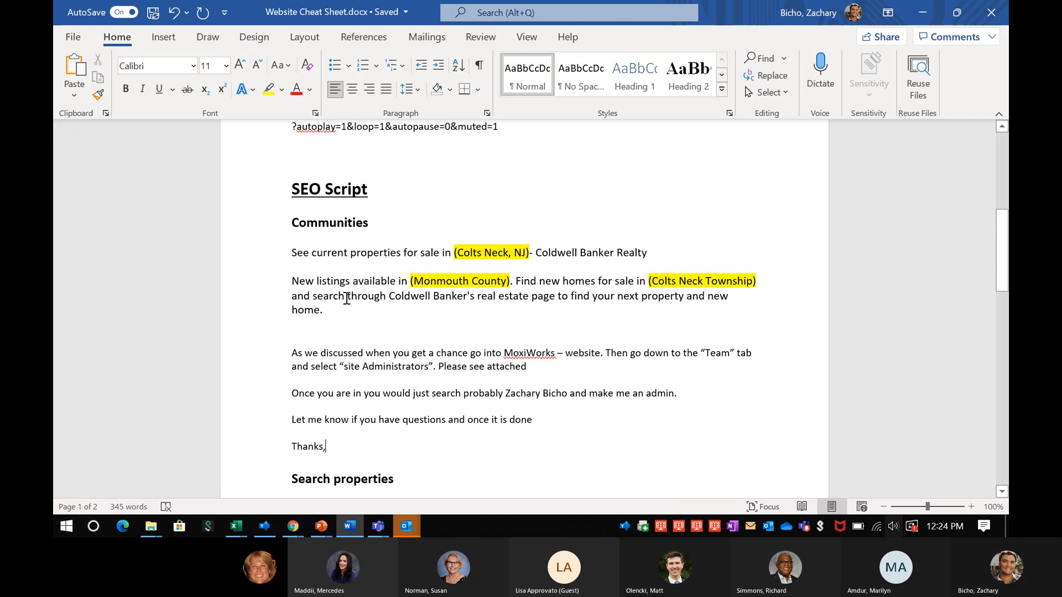
pyautogui.hotkey('ctrl', 'z')
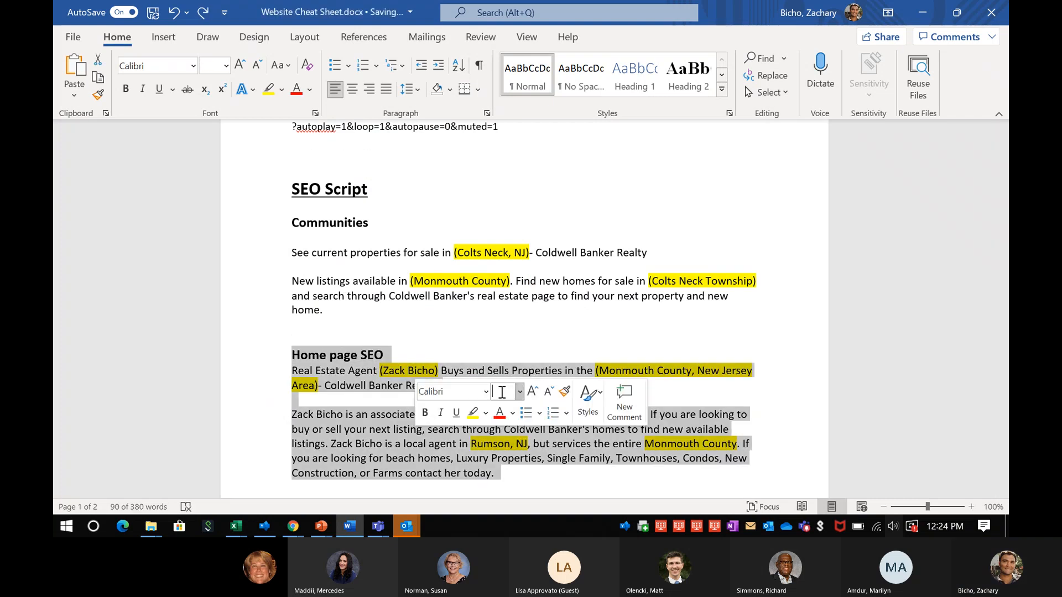
# Select the Home page SEO title line, then place the caret in the website's empty SEO title
pyautogui.click(487, 352)
pyautogui.scroll(-2, 452, 332)
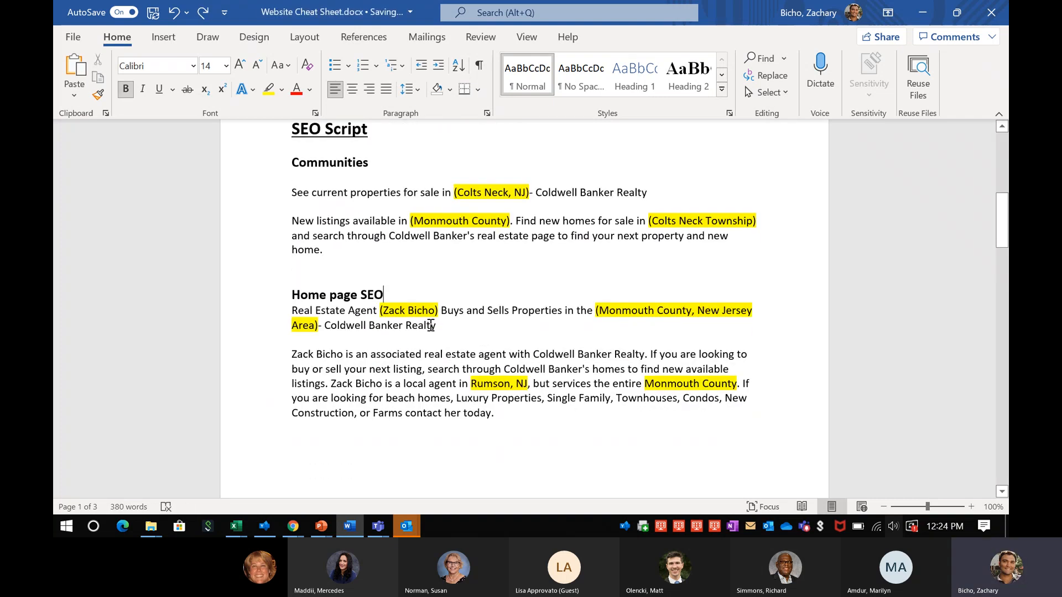
pyautogui.moveTo(289, 316); pyautogui.dragTo(474, 325)
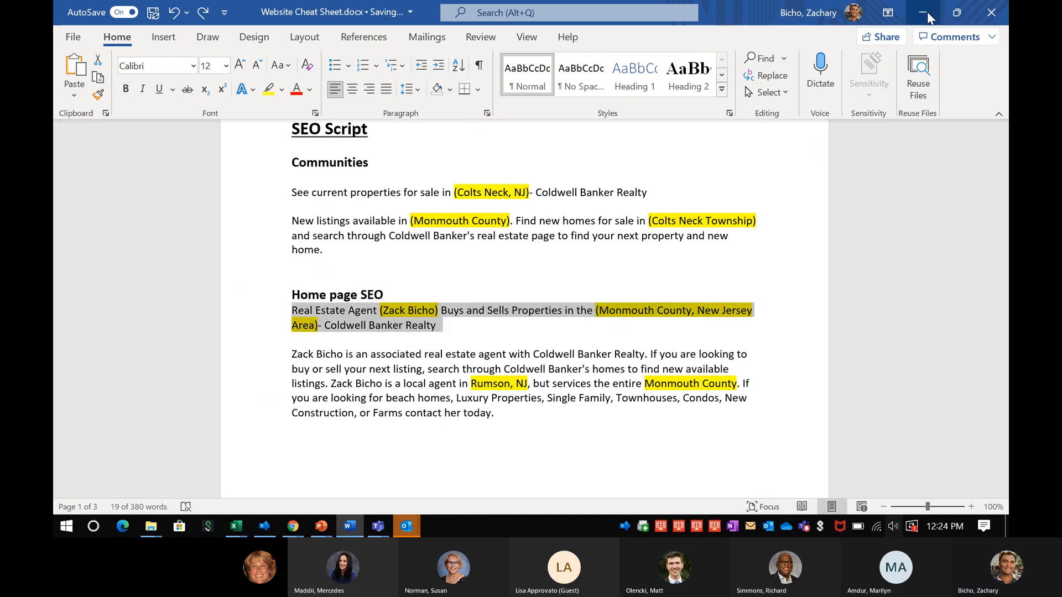
pyautogui.click(923, 12)
pyautogui.click(294, 325)
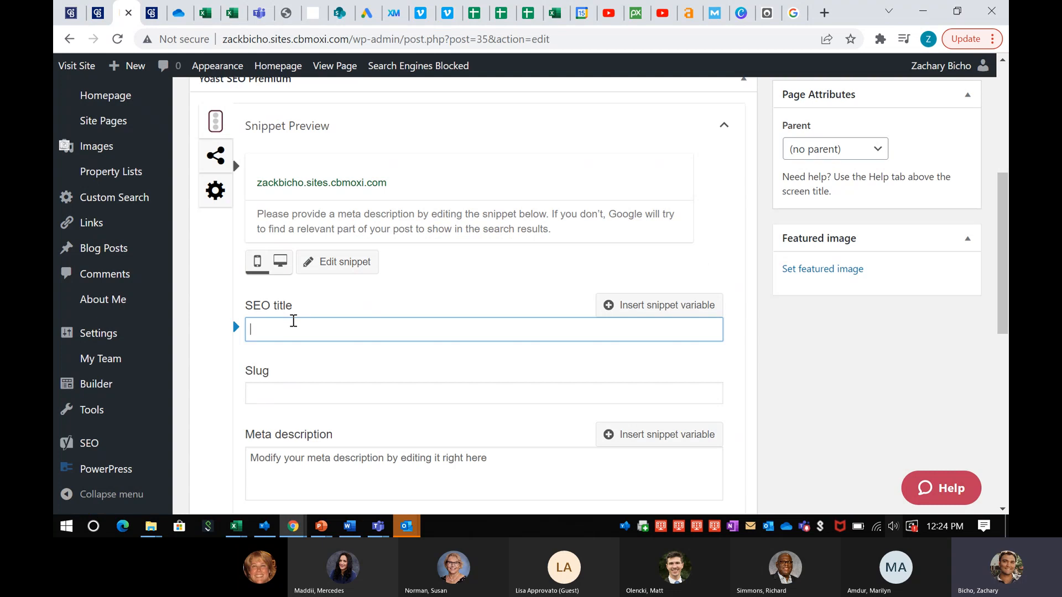
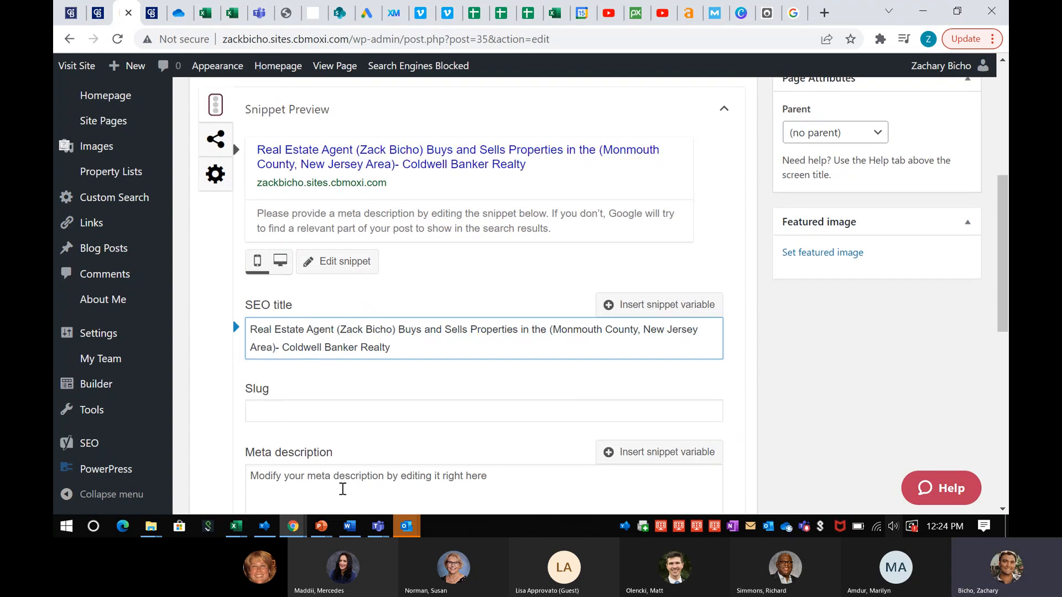
# Paste the cheat sheet title into SEO title and its description paragraph into Meta description
pyautogui.click(349, 526)
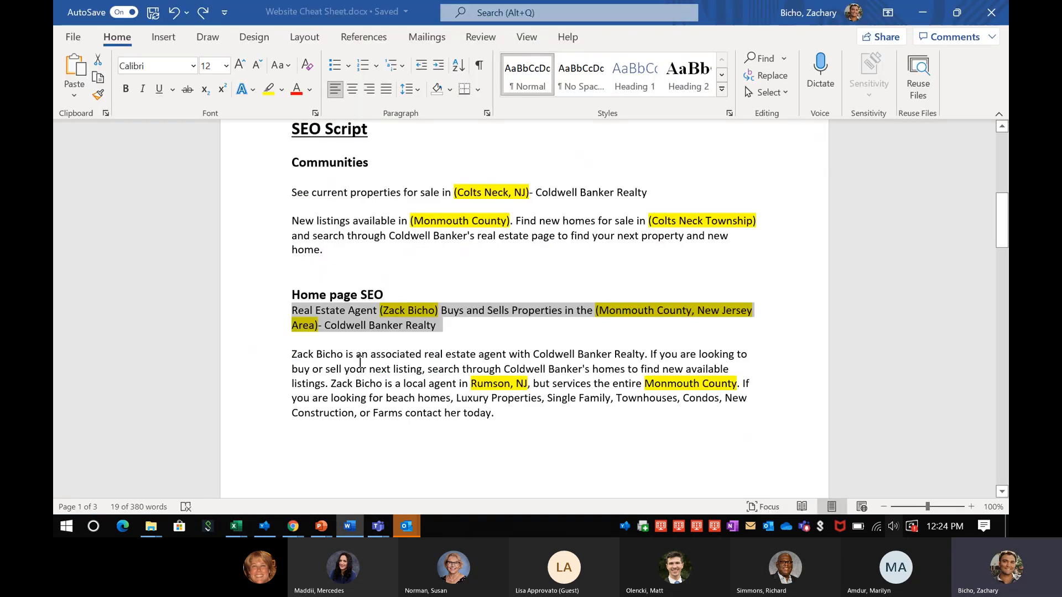
pyautogui.moveTo(291, 354); pyautogui.dragTo(502, 408)
pyautogui.hotkey('ctrl', 'c')
pyautogui.click(923, 12)
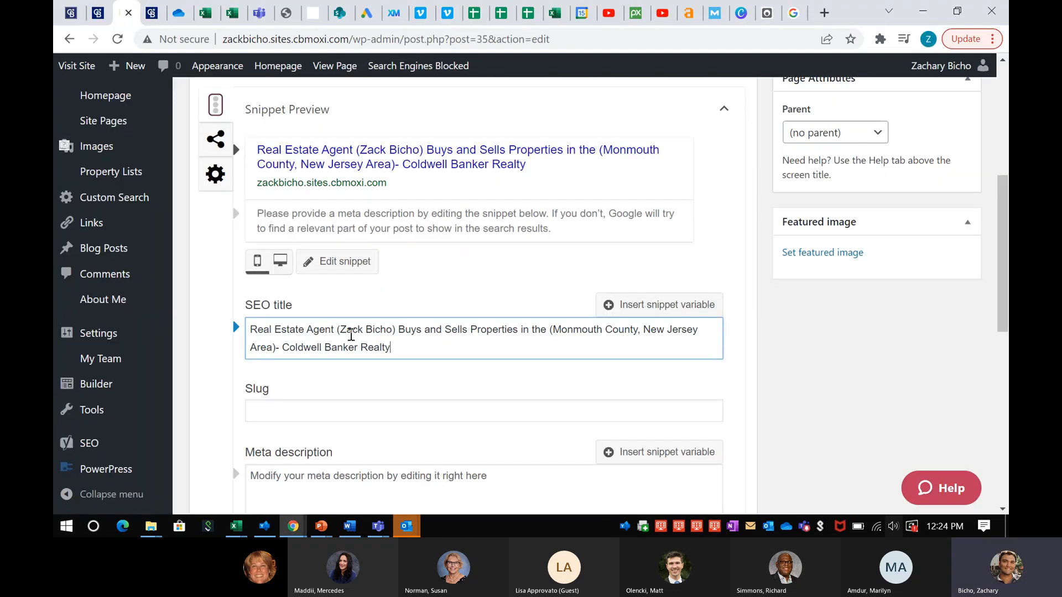
pyautogui.scroll(-2, 363, 348)
pyautogui.click(363, 355)
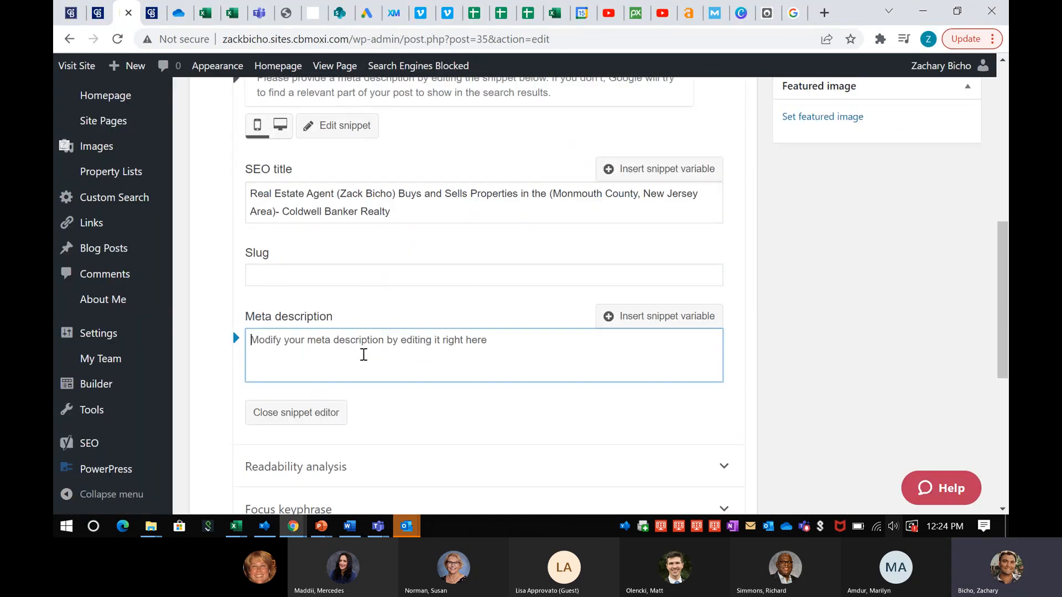
pyautogui.hotkey('ctrl', 'v')
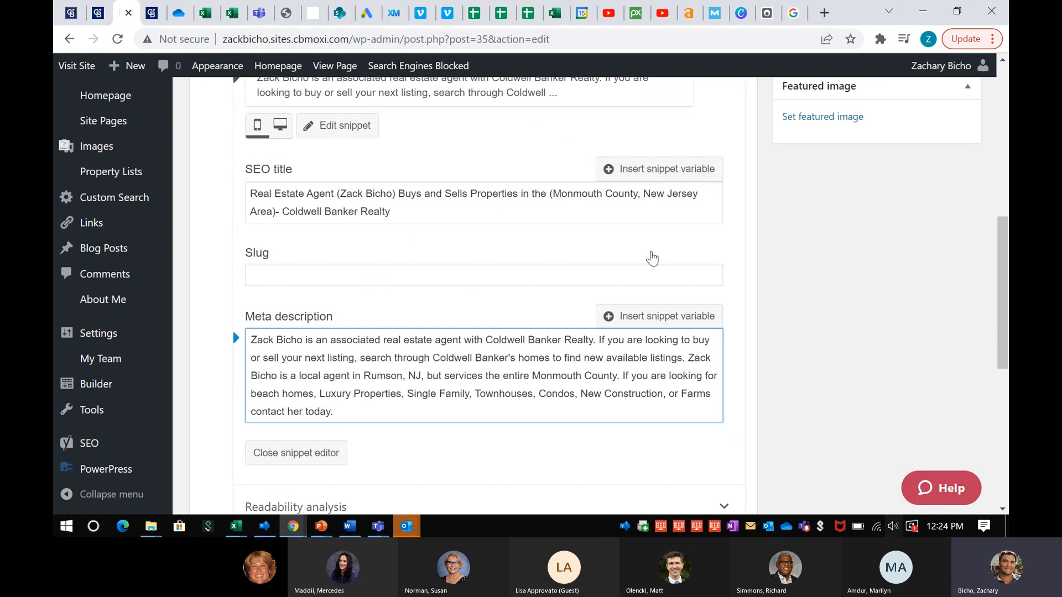
pyautogui.scroll(1, 652, 258)
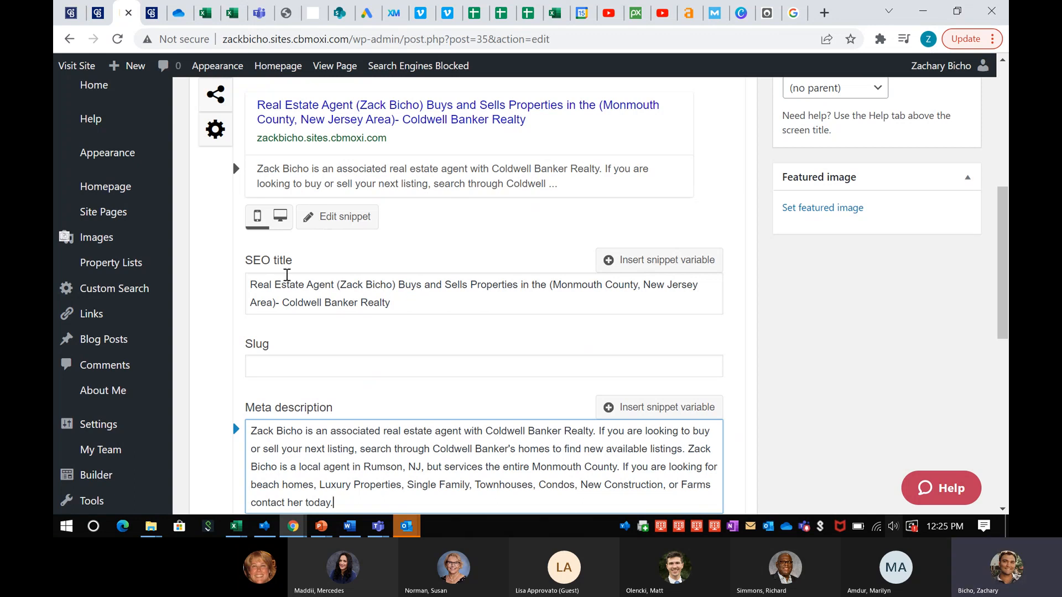
pyautogui.scroll(-1, 287, 275)
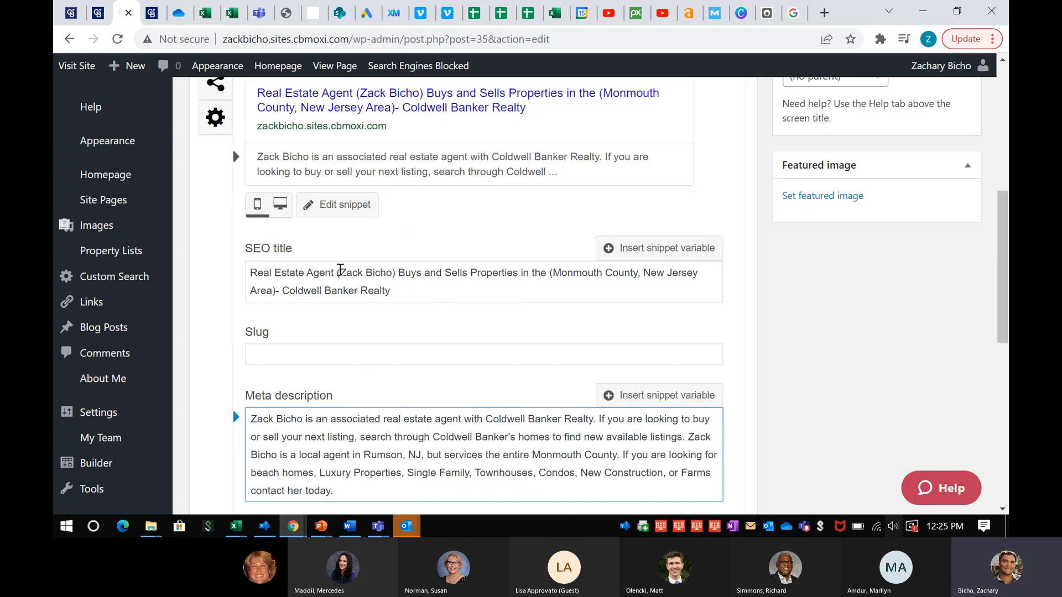
# Delete the parentheses around the agent name and around the Monmouth County area in the SEO title
pyautogui.click(340, 271)
pyautogui.press('BackSpace')
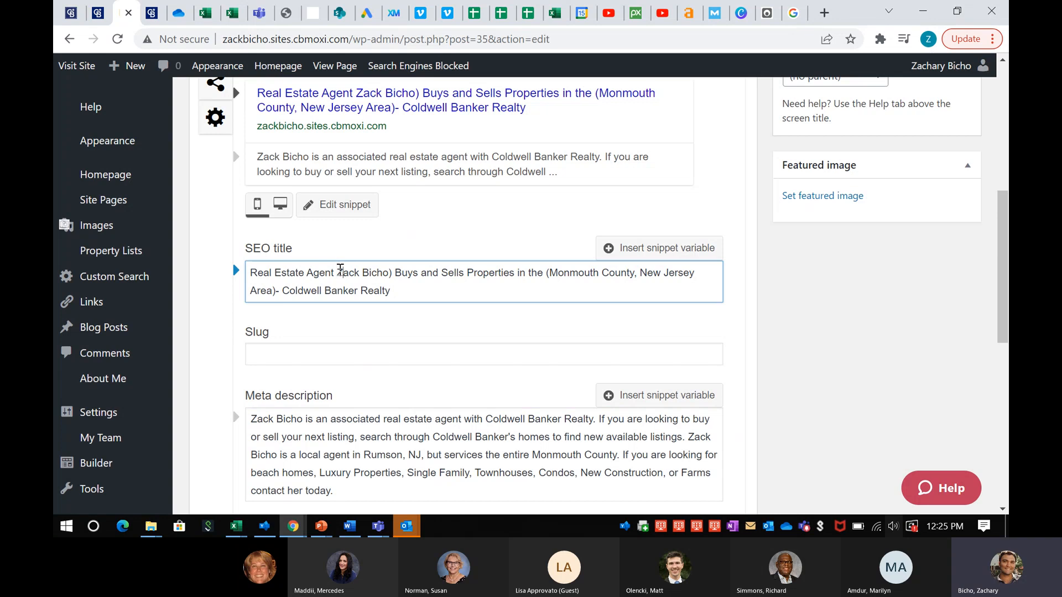
pyautogui.press('Right')
pyautogui.press('Right')
pyautogui.press('BackSpace')
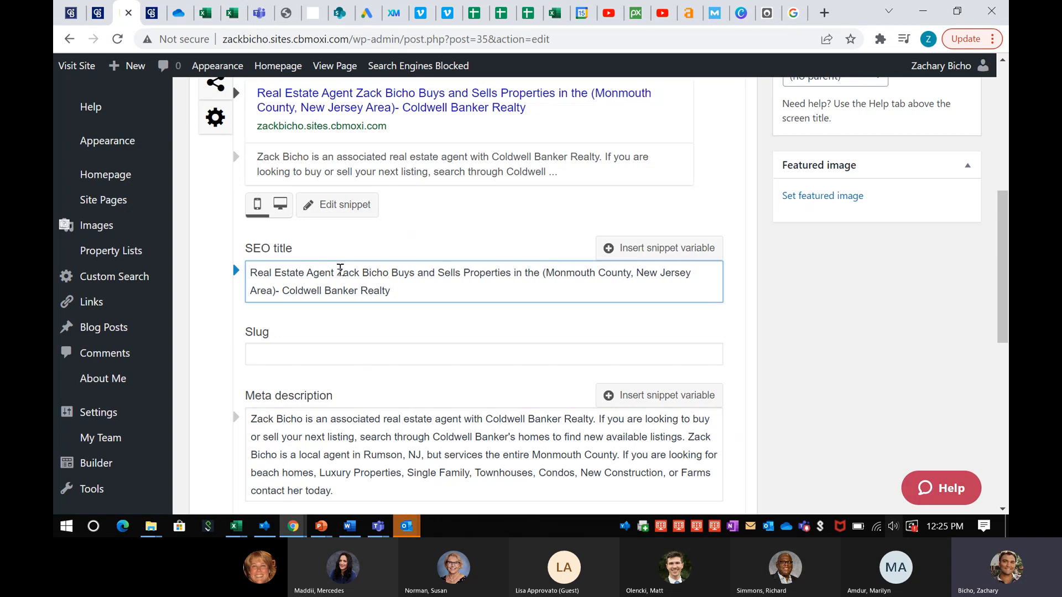
pyautogui.click(546, 273)
pyautogui.write('\\')
pyautogui.press('BackSpace')
pyautogui.press('BackSpace')
pyautogui.click(278, 291)
pyautogui.press('BackSpace')
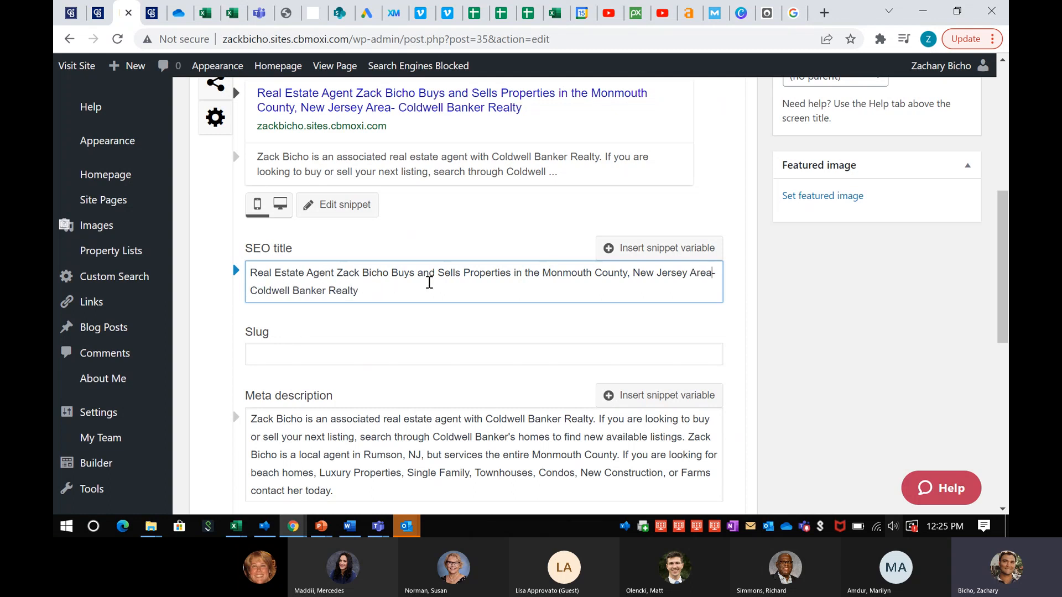
pyautogui.scroll(-1, 429, 283)
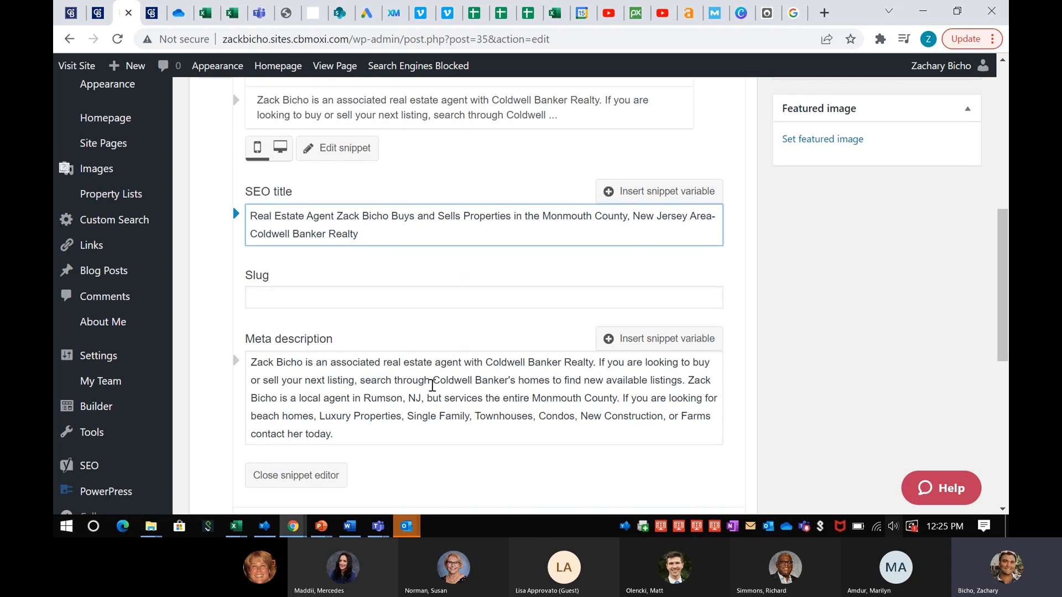
pyautogui.scroll(3, 429, 382)
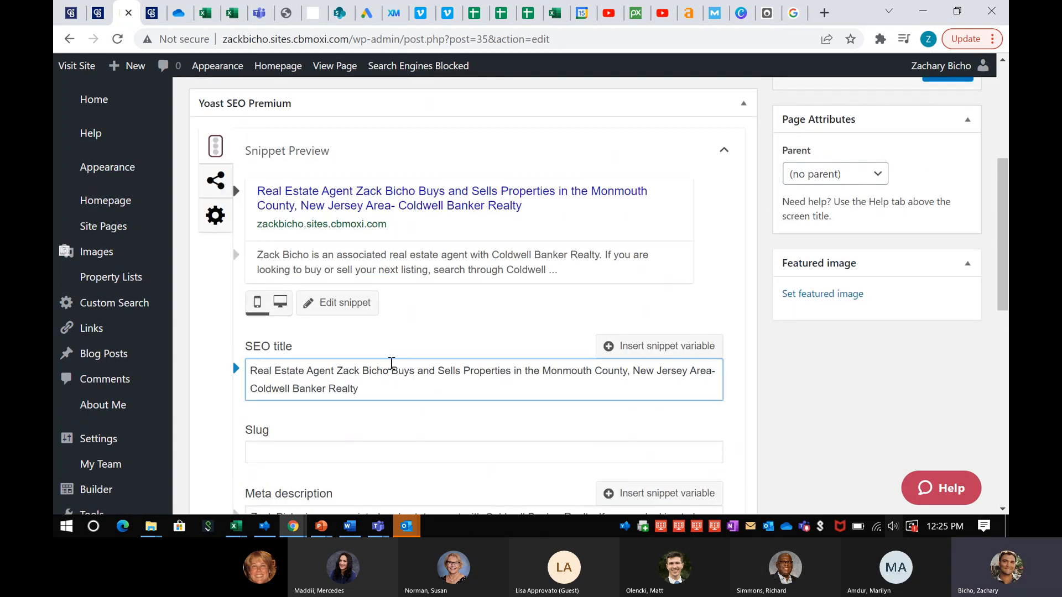
pyautogui.scroll(-1, 401, 373)
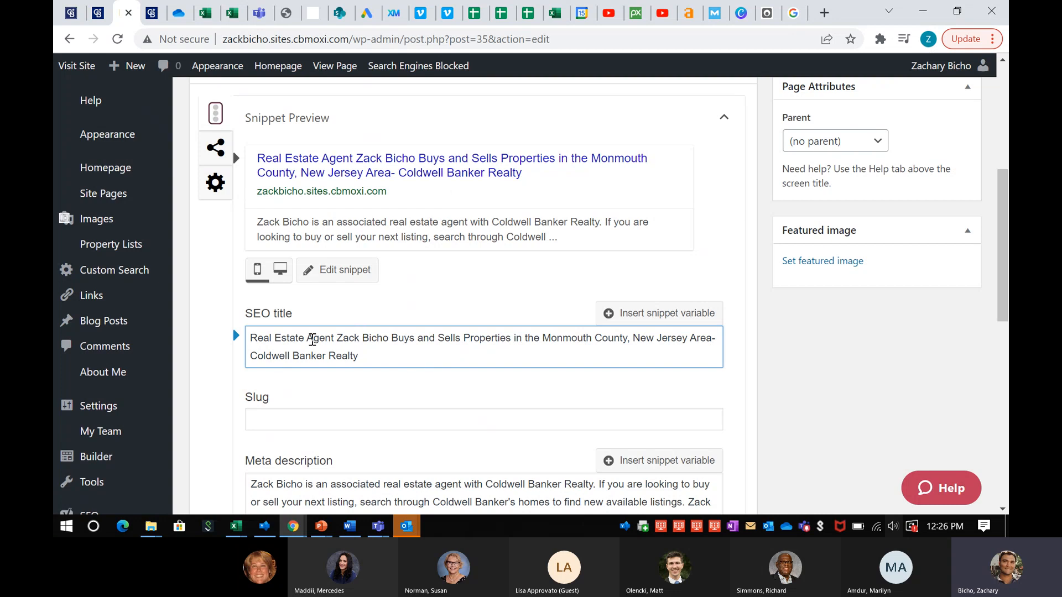
# Review the words 'listing', 'Properties', 'local agent' and 'Rumson, NJ' in the title and description
pyautogui.scroll(-3, 313, 352)
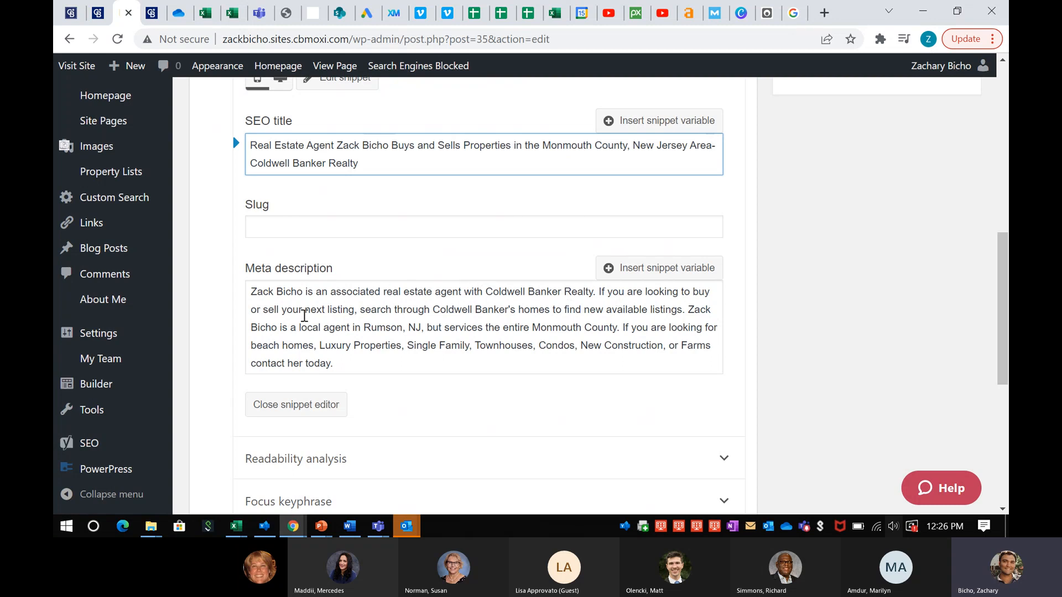
pyautogui.doubleClick(342, 312)
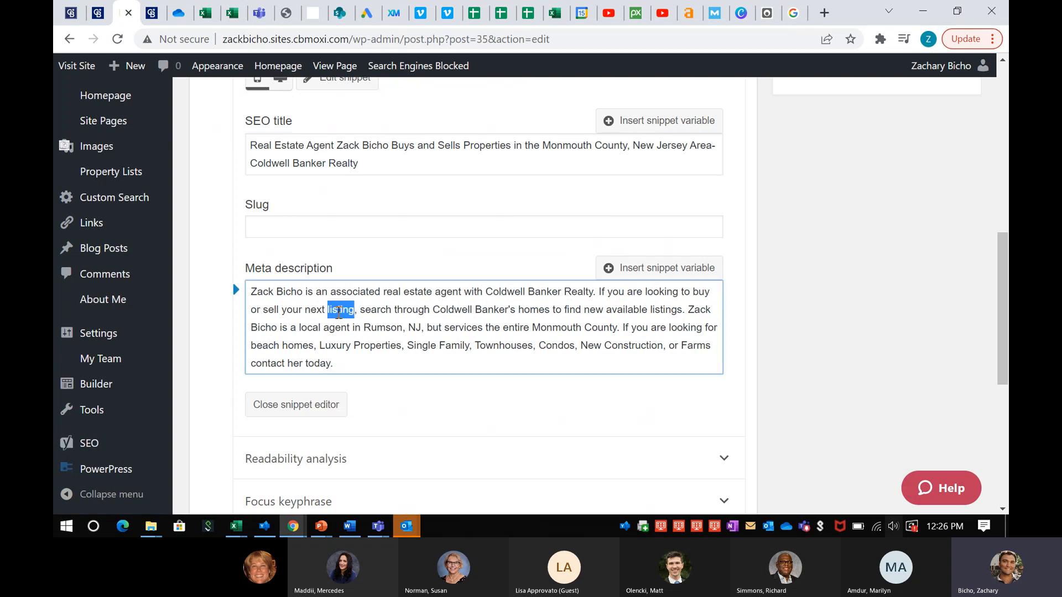
pyautogui.click(486, 147)
pyautogui.doubleClick(486, 146)
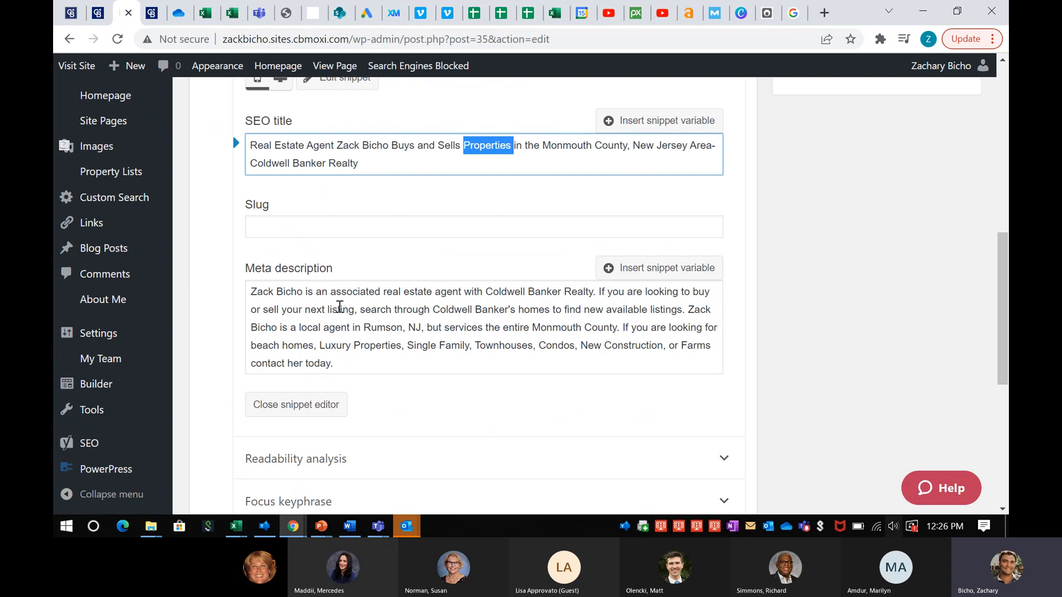
pyautogui.click(345, 309)
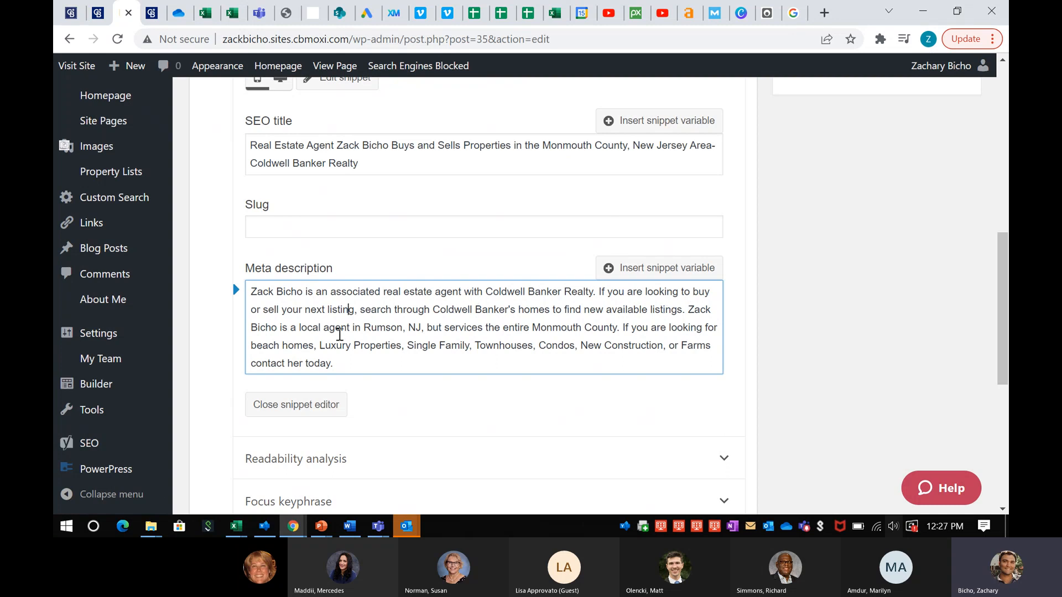
pyautogui.moveTo(301, 329); pyautogui.dragTo(350, 327)
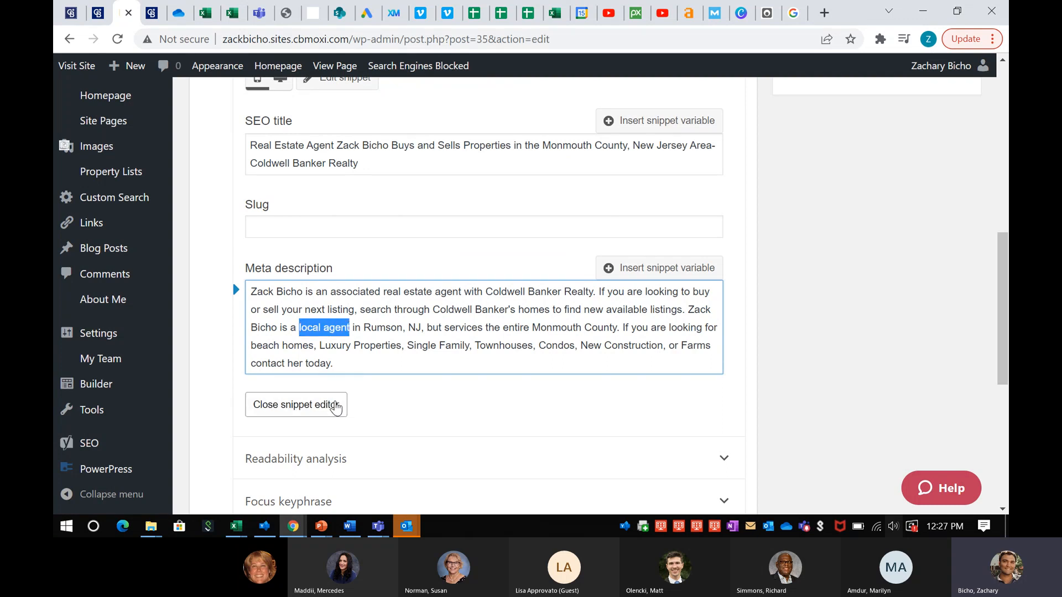
pyautogui.click(324, 327)
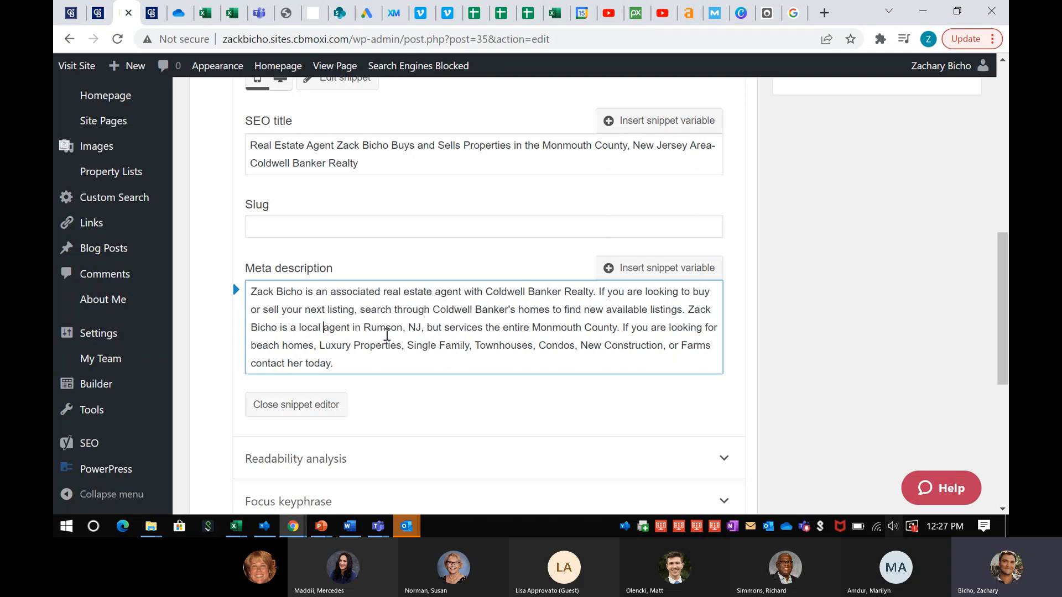
pyautogui.moveTo(364, 327); pyautogui.dragTo(426, 327)
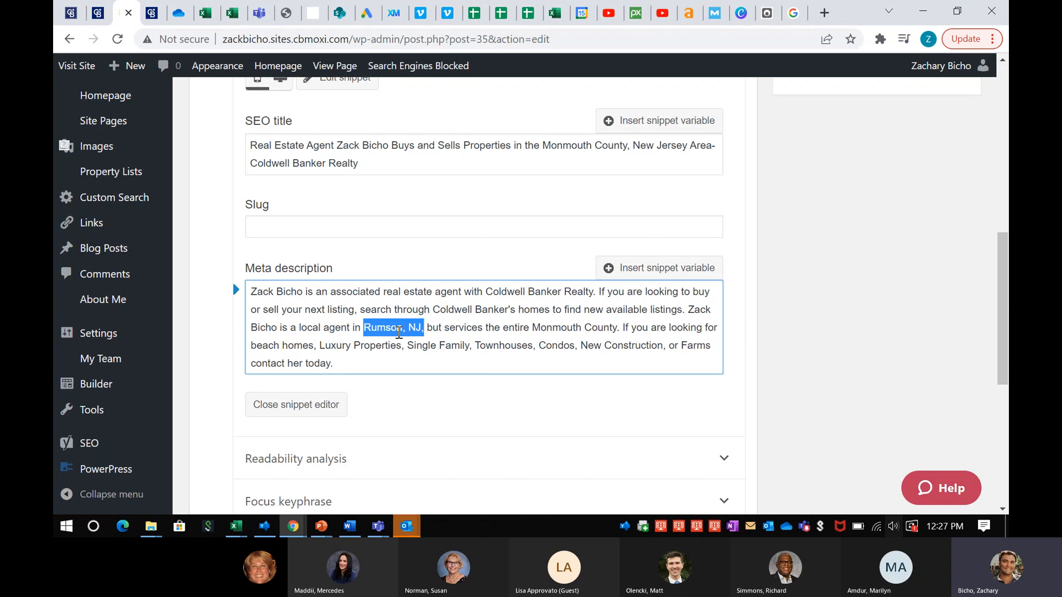
pyautogui.click(381, 333)
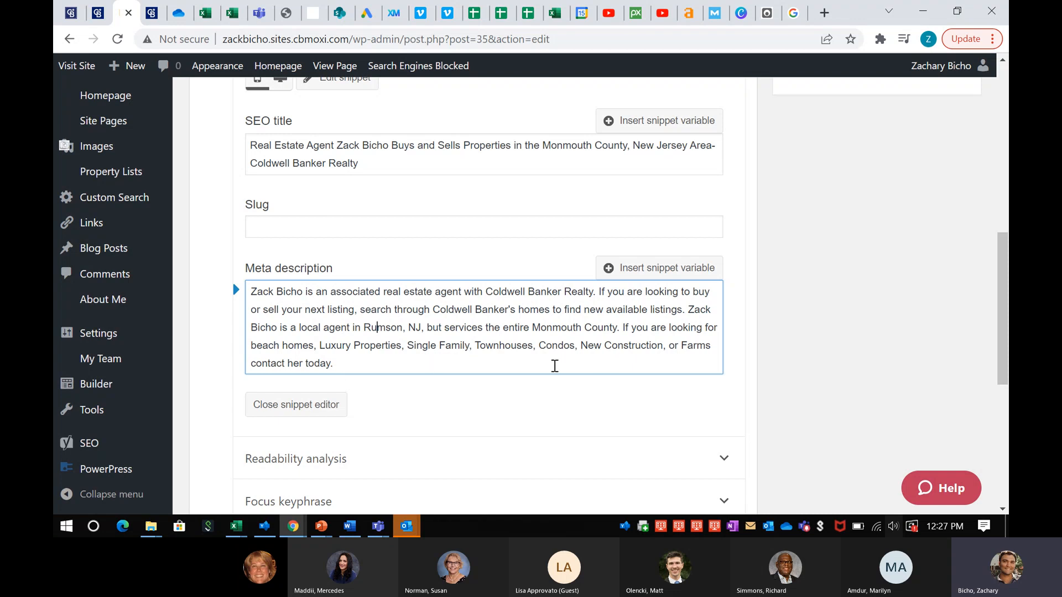
# Replace 'her' with 'me' in the closing line and check the snippet preview
pyautogui.doubleClick(289, 364)
pyautogui.write('me')
pyautogui.click(325, 344)
pyautogui.scroll(1, 338, 292)
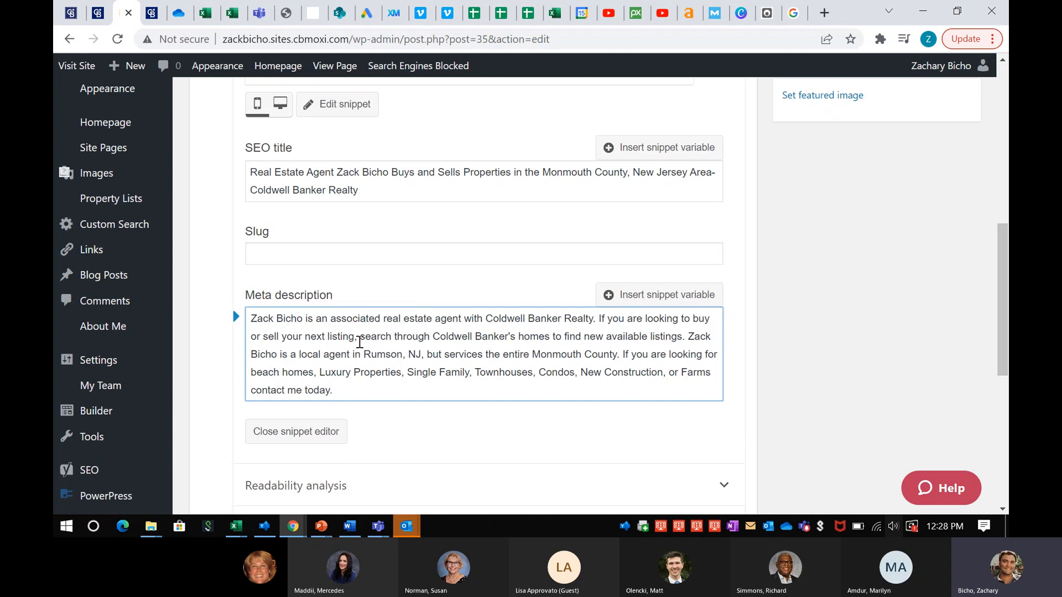
pyautogui.scroll(4, 359, 345)
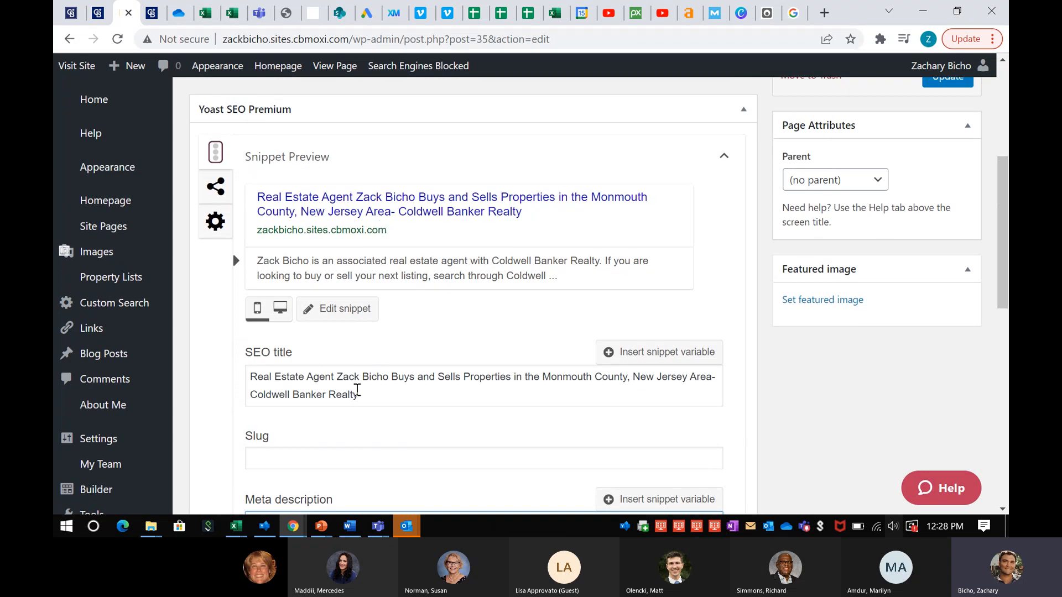
pyautogui.scroll(-3, 365, 395)
pyautogui.scroll(5, 366, 396)
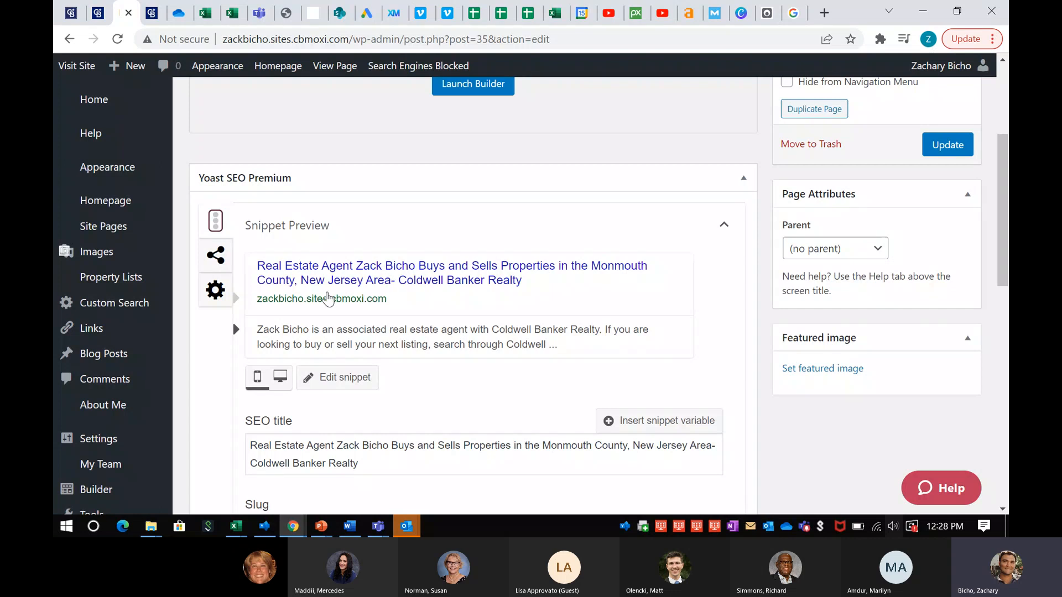
pyautogui.scroll(-1, 244, 309)
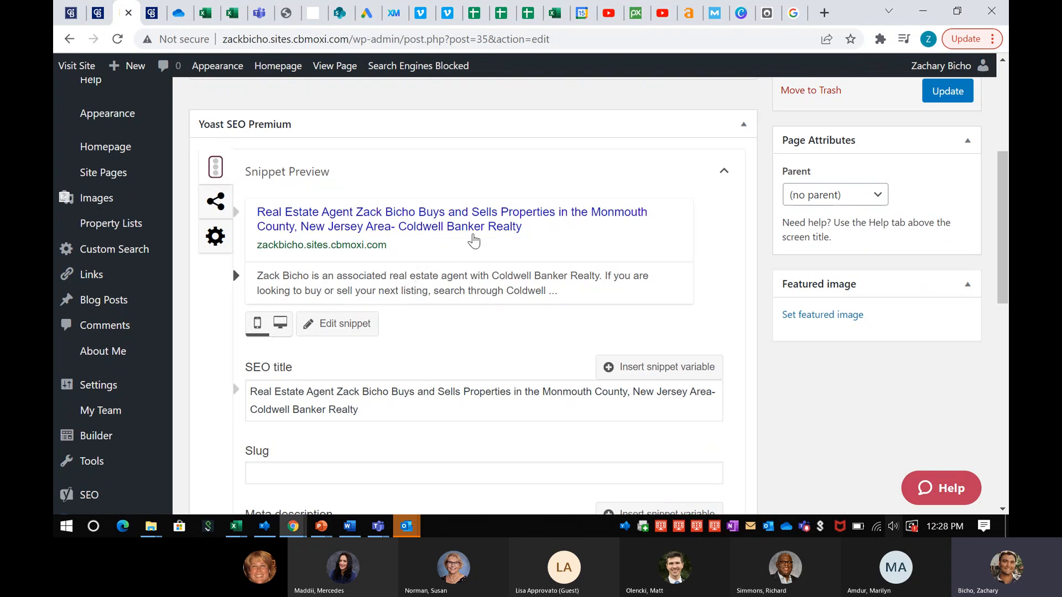
# Compare with the Google results and live site, then select the full SEO title and meta description
pyautogui.click(795, 12)
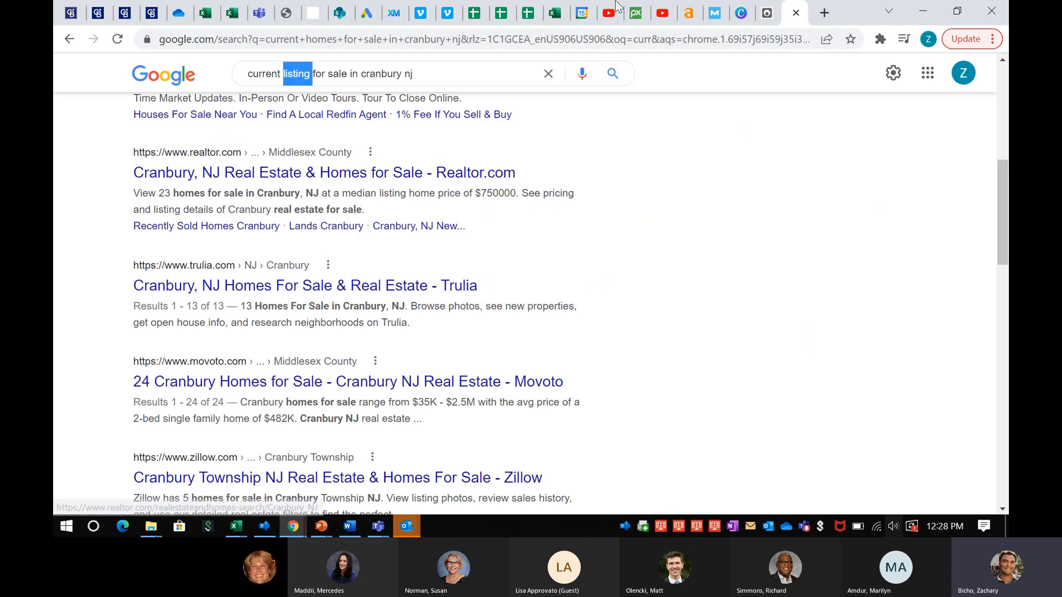
pyautogui.click(151, 12)
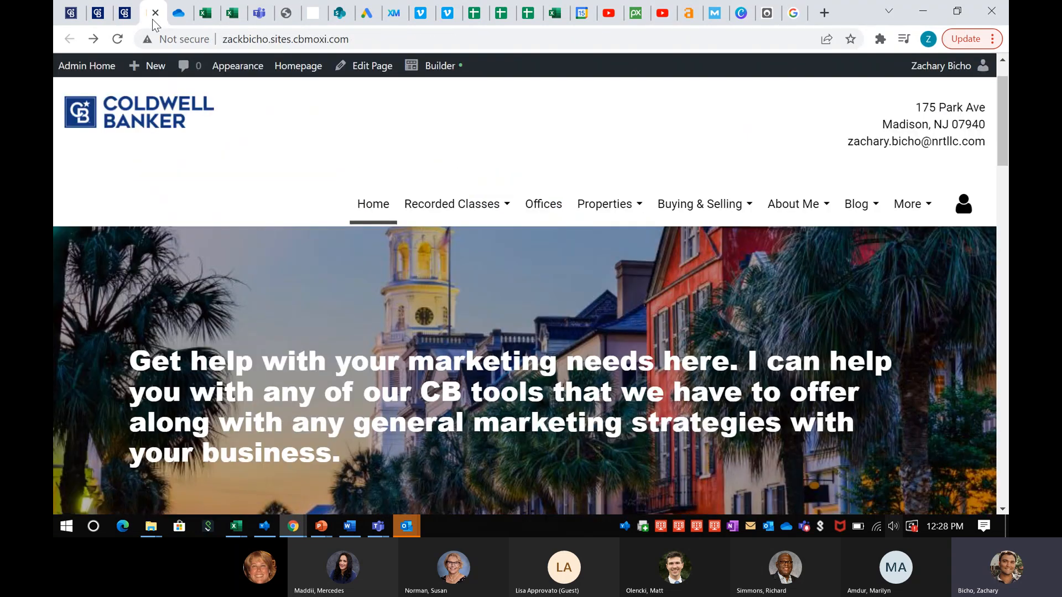
pyautogui.click(125, 12)
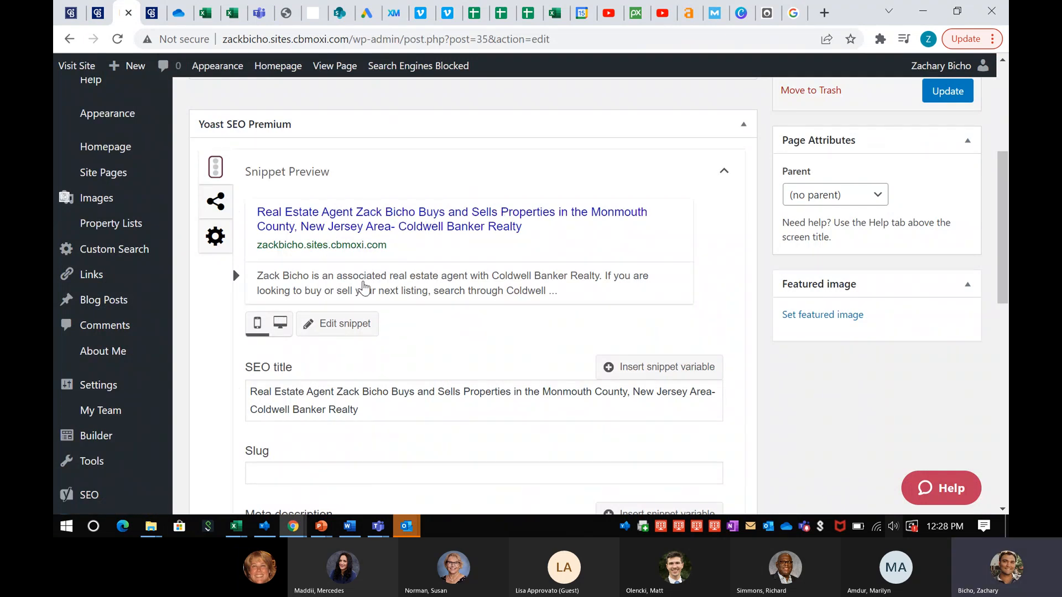
pyautogui.scroll(-1, 455, 310)
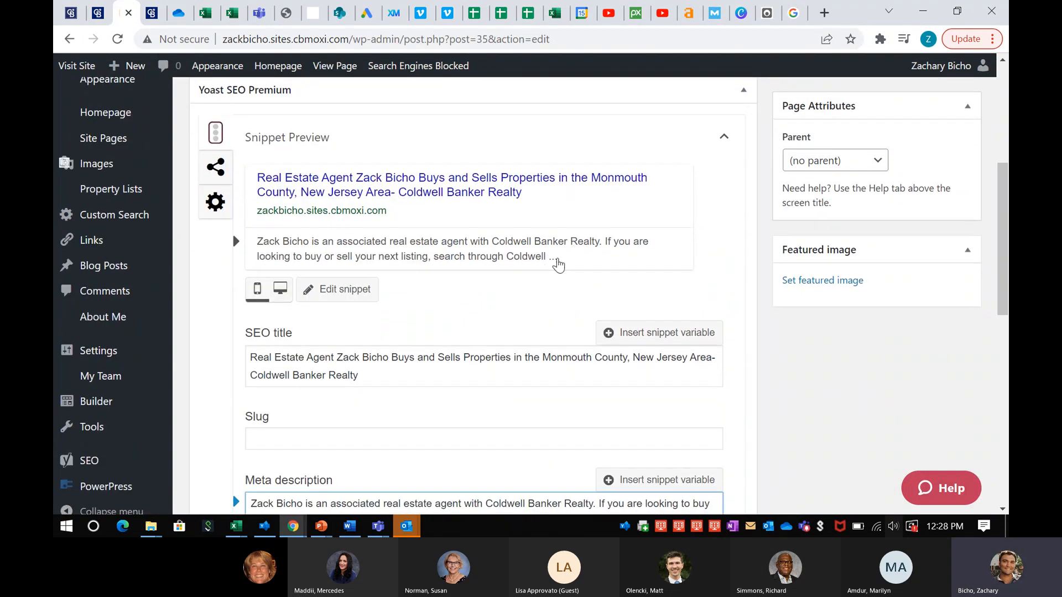
pyautogui.scroll(-2, 553, 269)
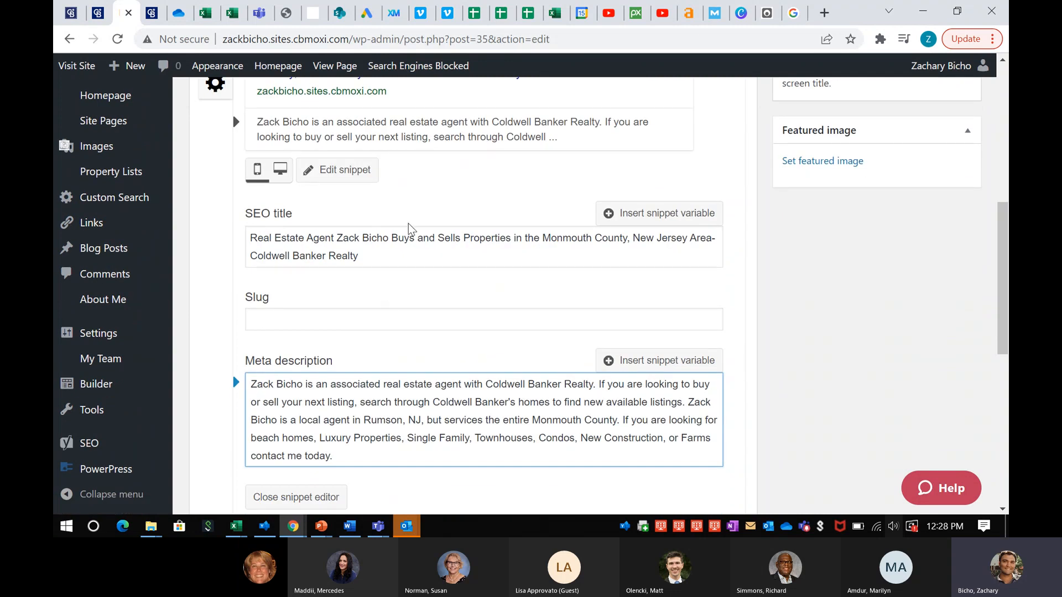
pyautogui.click(376, 248)
pyautogui.hotkey('ctrl', 'a')
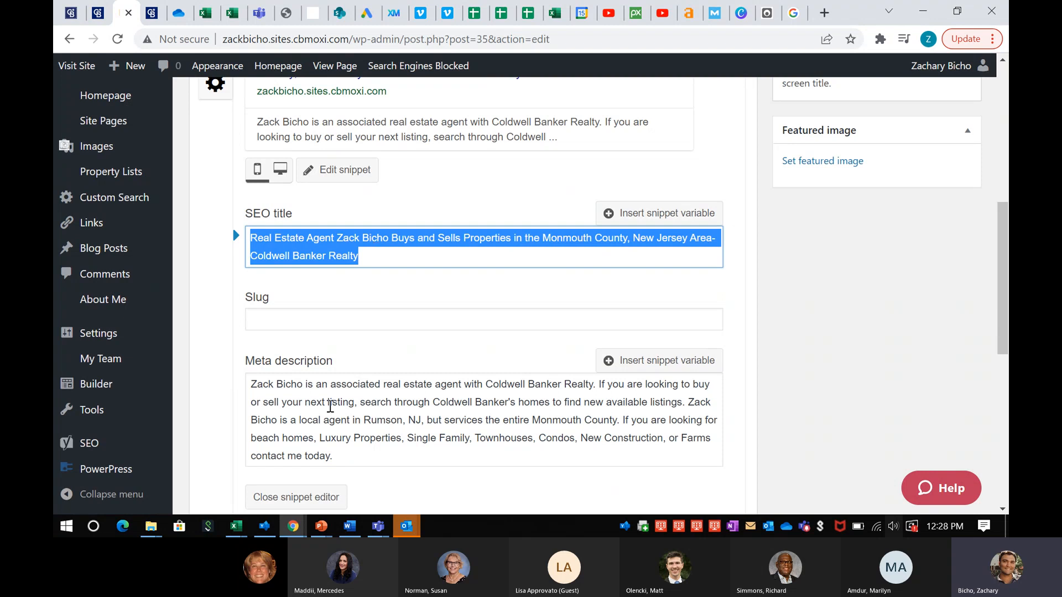
pyautogui.click(330, 406)
pyautogui.hotkey('ctrl', 'a')
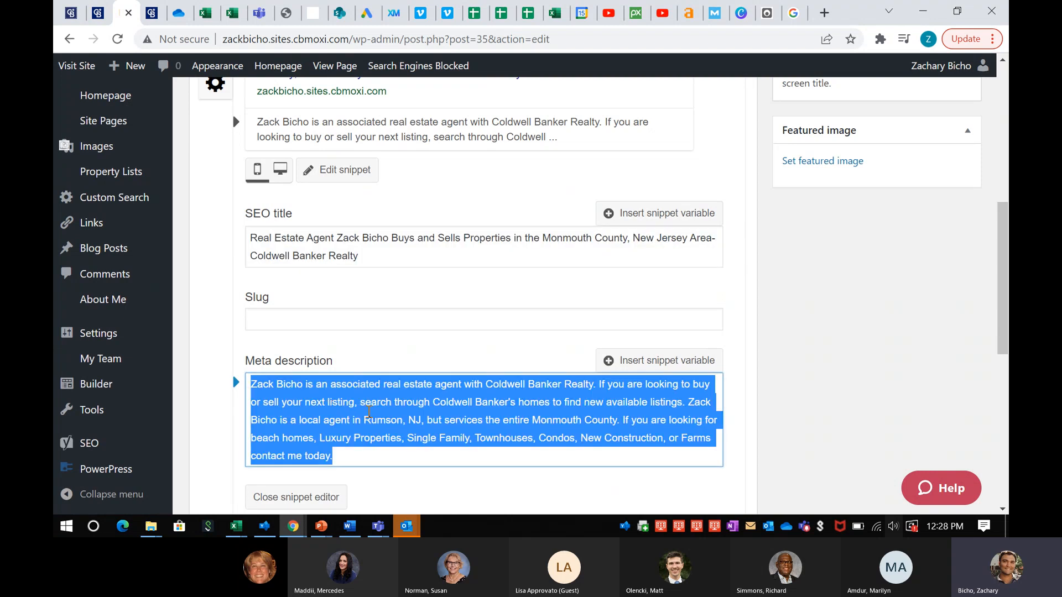
# Deselect the meta description and scroll back up toward the Builder box
pyautogui.scroll(1, 369, 411)
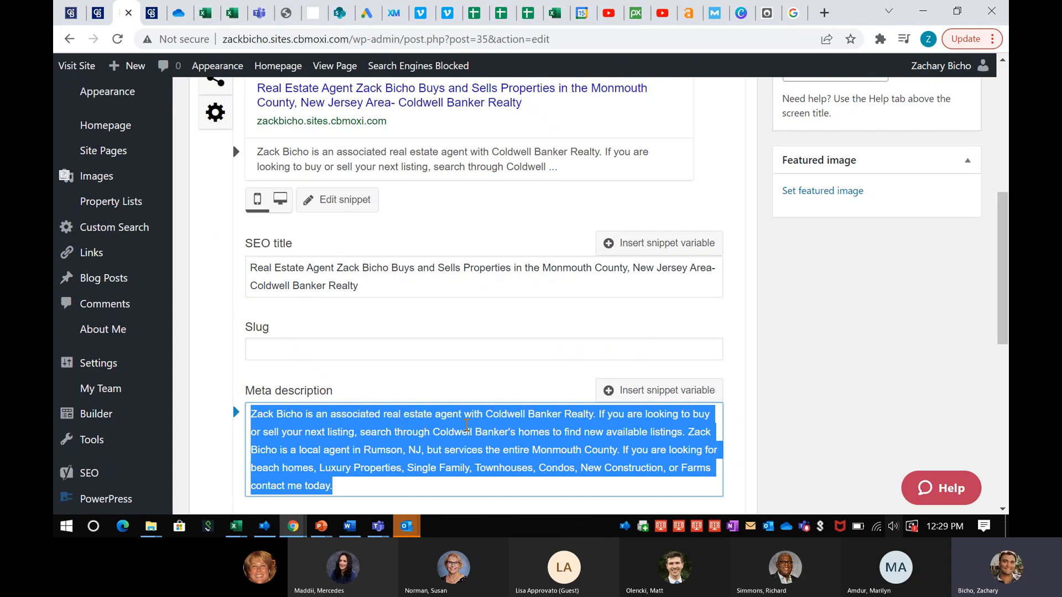
pyautogui.click(485, 458)
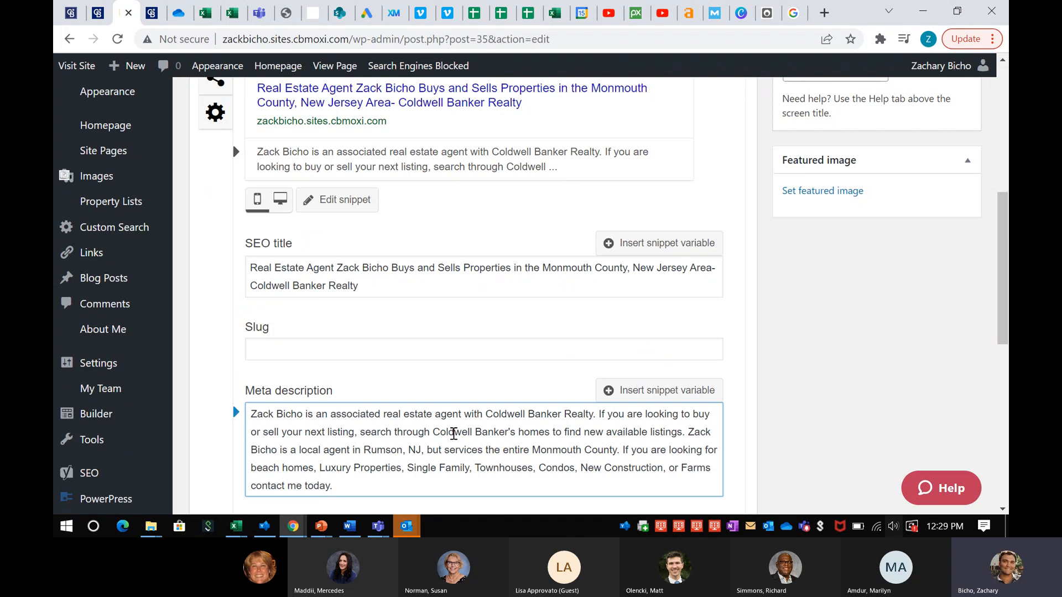
pyautogui.scroll(-2, 354, 293)
pyautogui.scroll(-6, 330, 213)
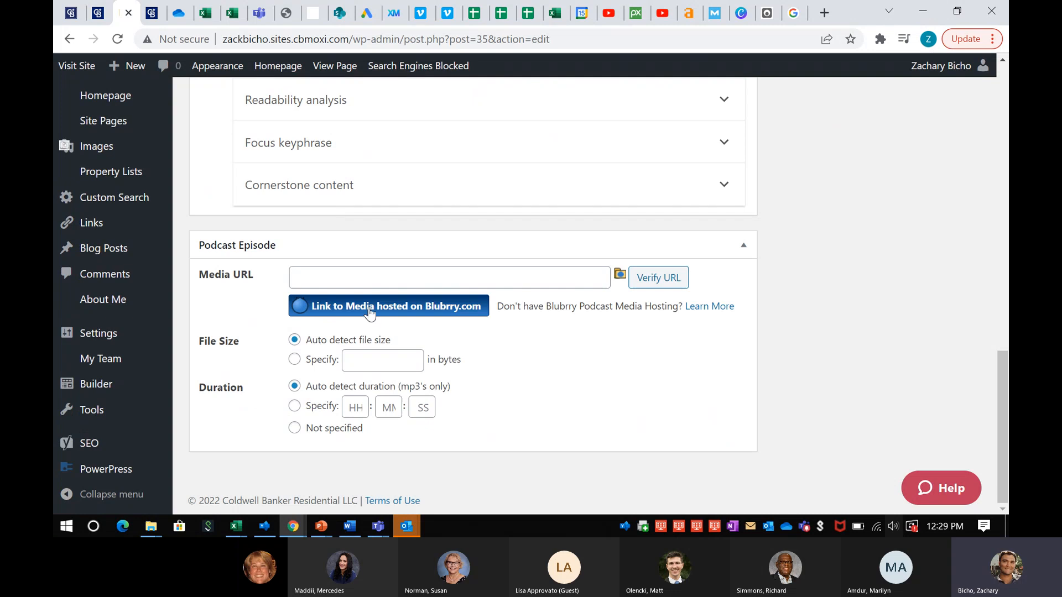
pyautogui.scroll(7, 370, 314)
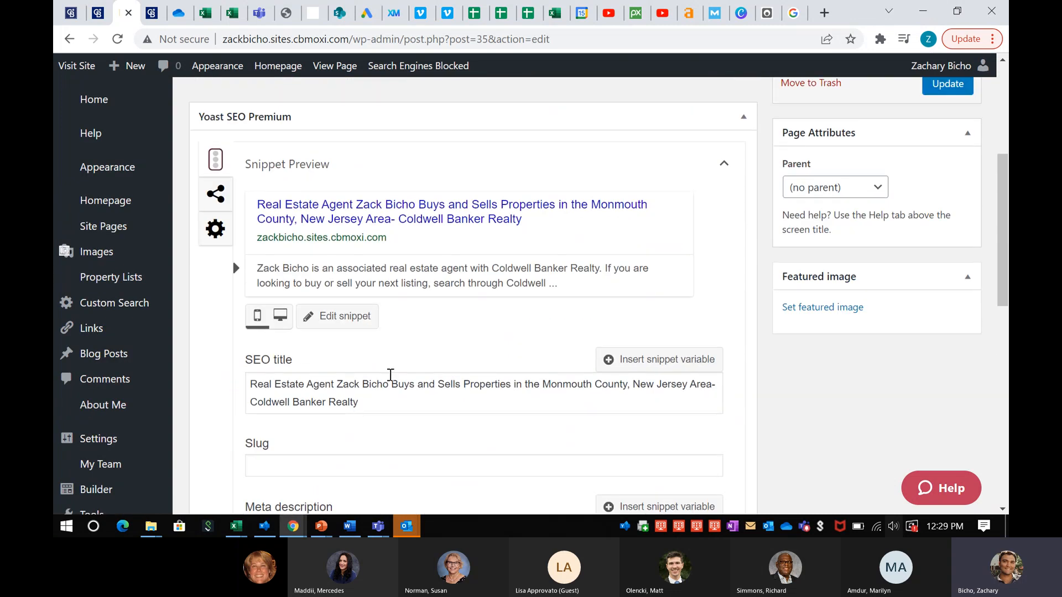
pyautogui.scroll(2, 391, 375)
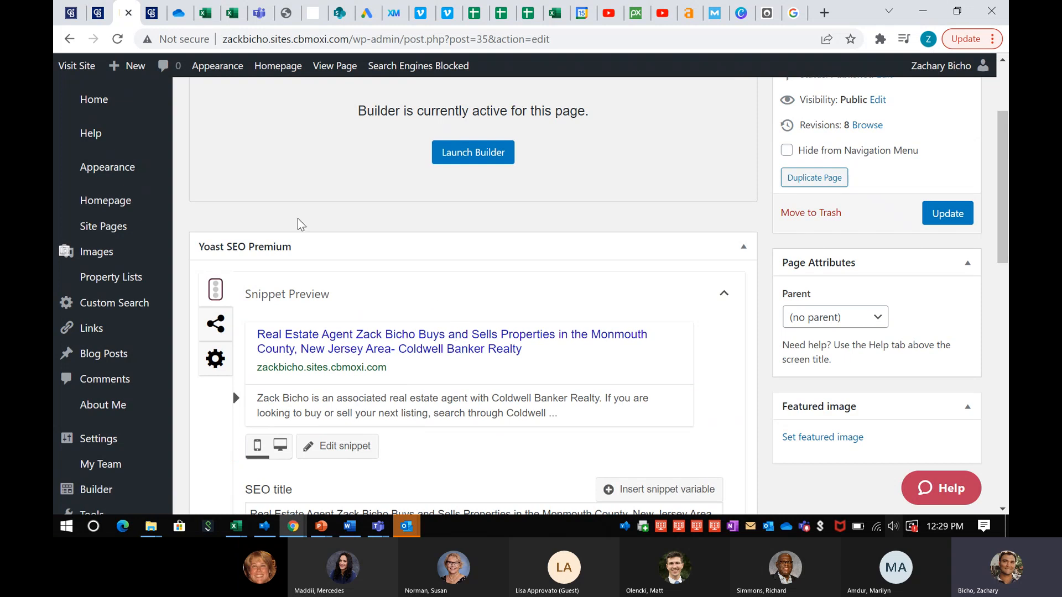
pyautogui.moveTo(108, 232)
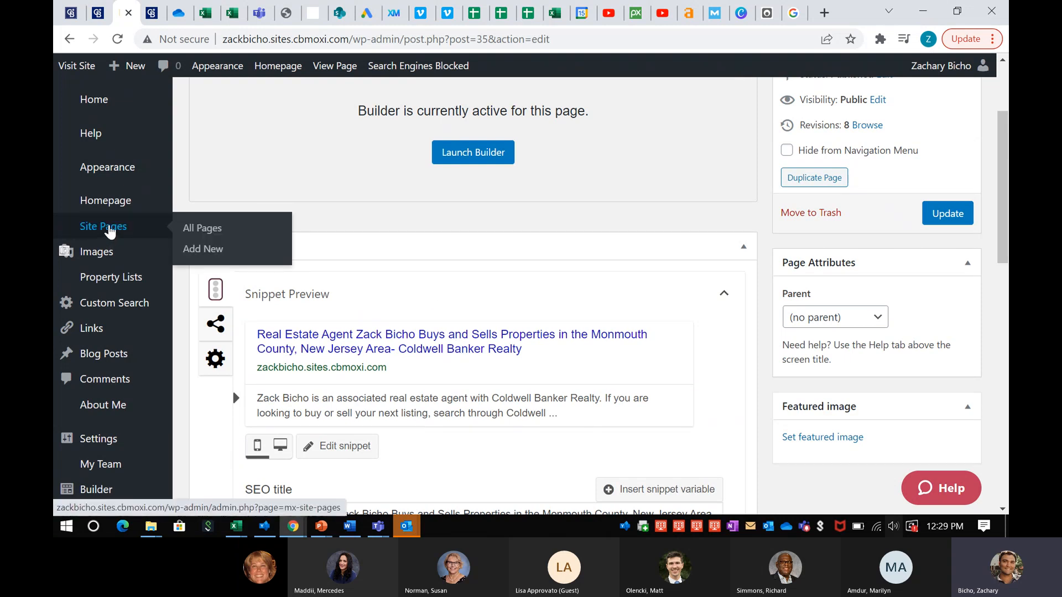
# From All Pages, skip the Recorded Classes menu item and edit the Recorded Classes custom page
pyautogui.click(201, 232)
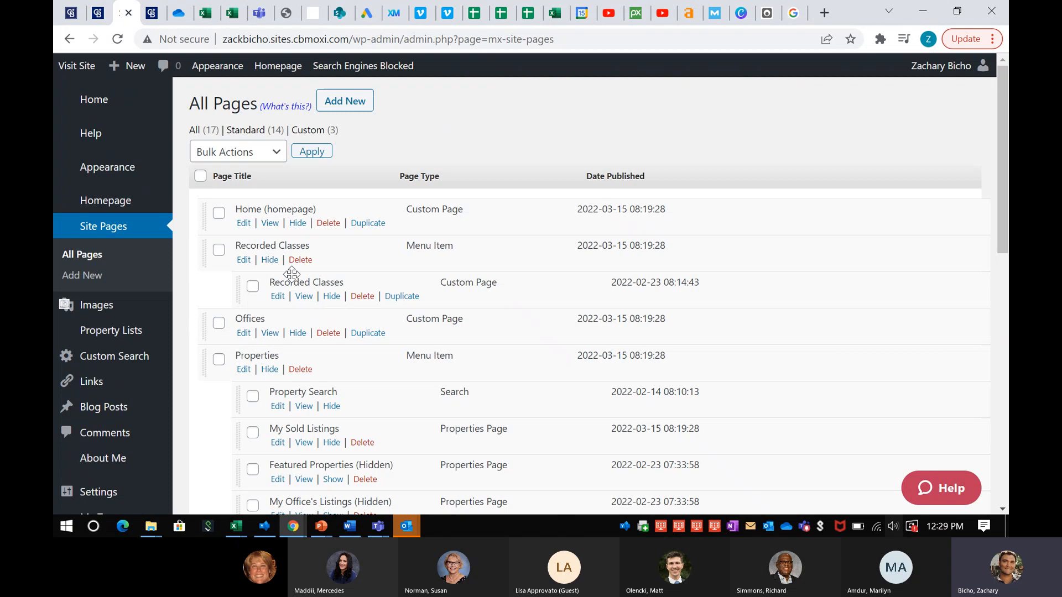
pyautogui.scroll(-1, 292, 275)
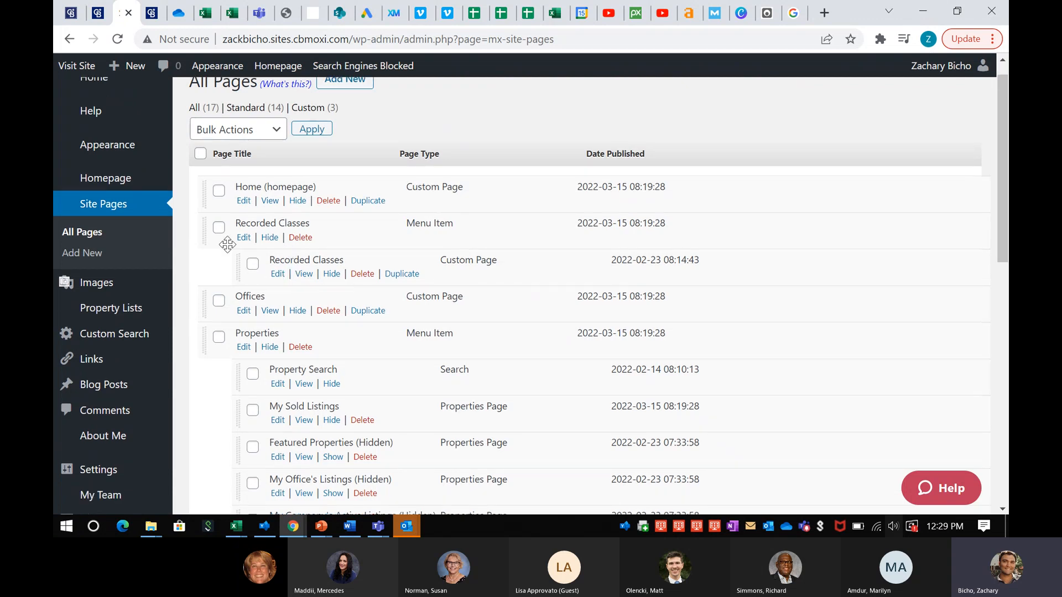
pyautogui.click(244, 237)
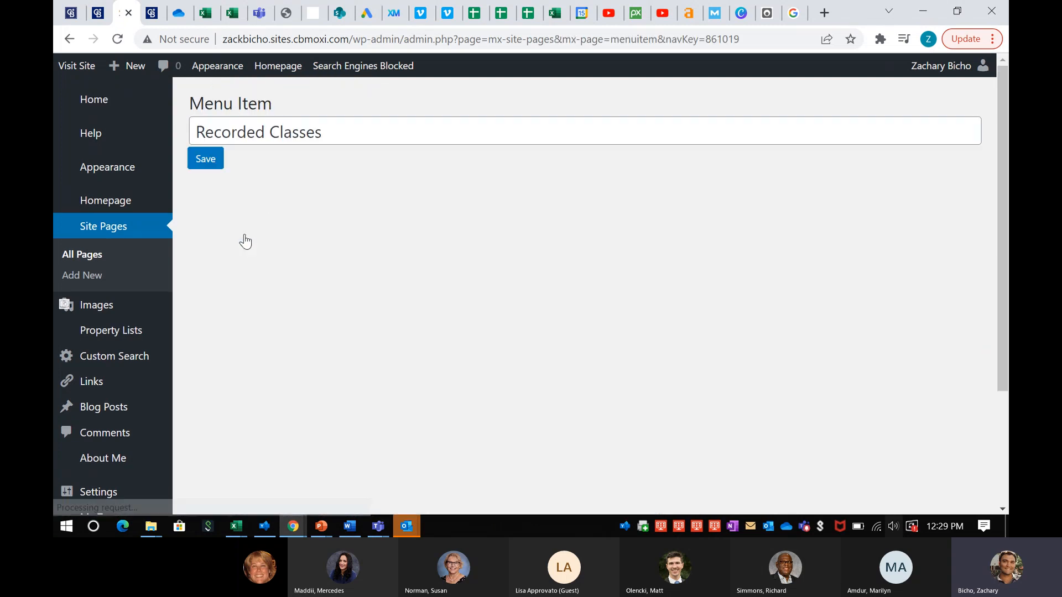
pyautogui.click(114, 227)
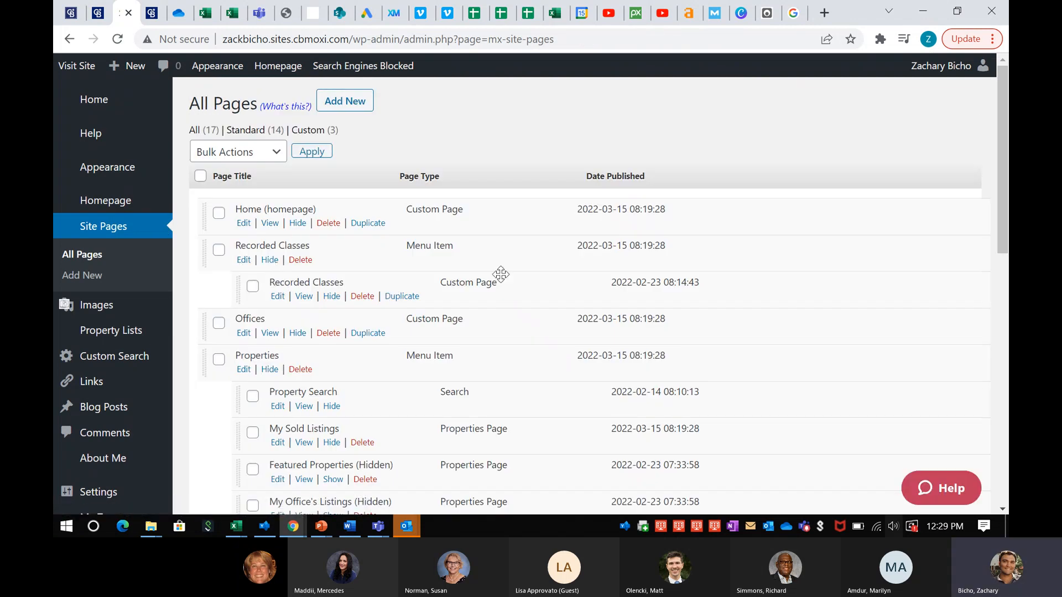
pyautogui.click(277, 297)
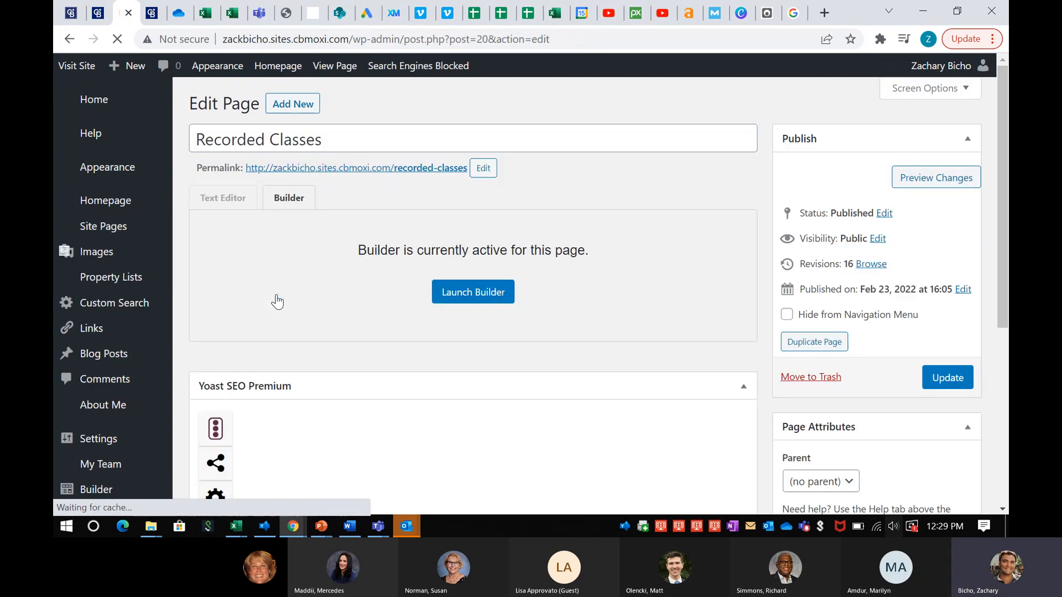
pyautogui.scroll(-2, 275, 301)
pyautogui.scroll(-2, 388, 310)
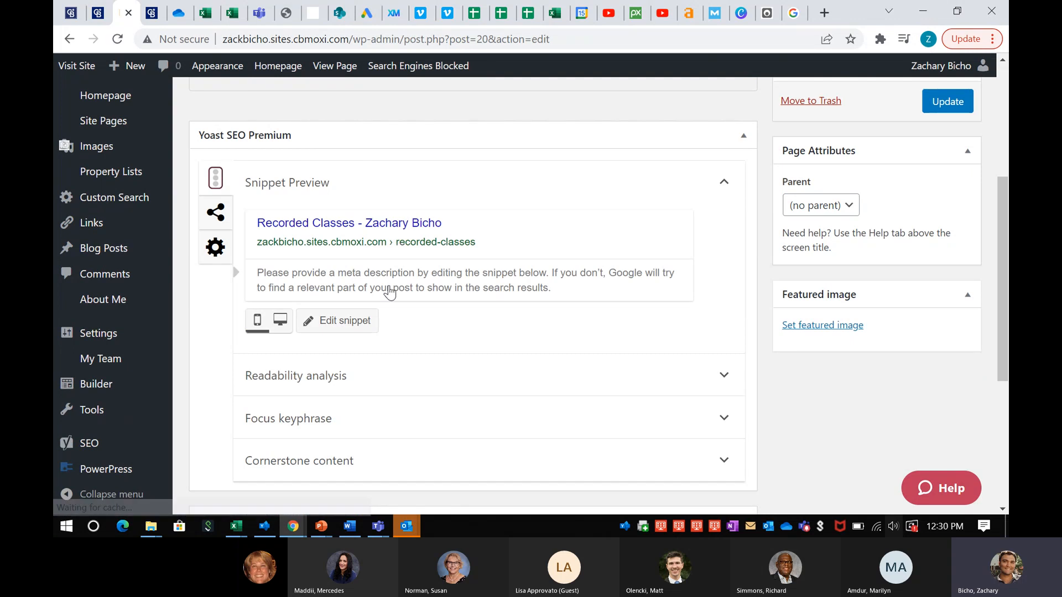
# Open Yoast's Edit snippet fields for Recorded Classes, showing default title parts and empty meta description
pyautogui.click(405, 279)
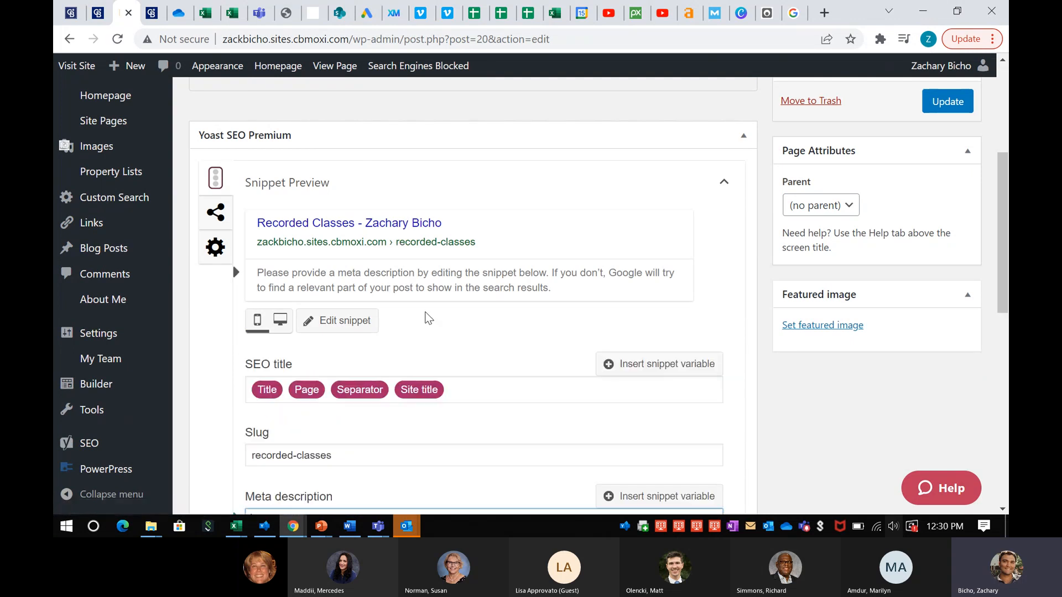
pyautogui.scroll(-1, 426, 319)
pyautogui.scroll(-1, 426, 319)
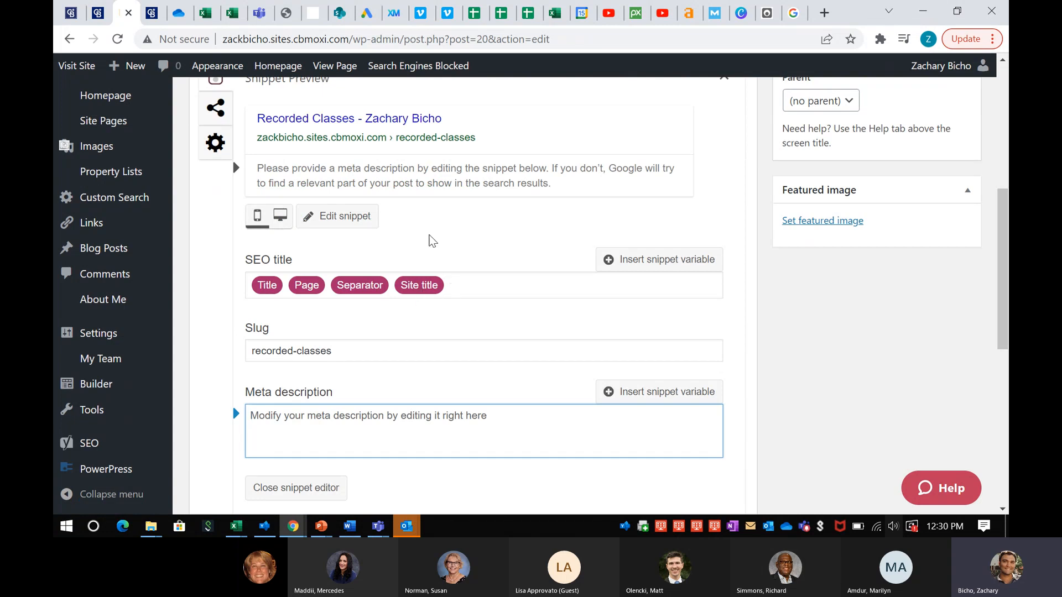
pyautogui.scroll(2, 429, 239)
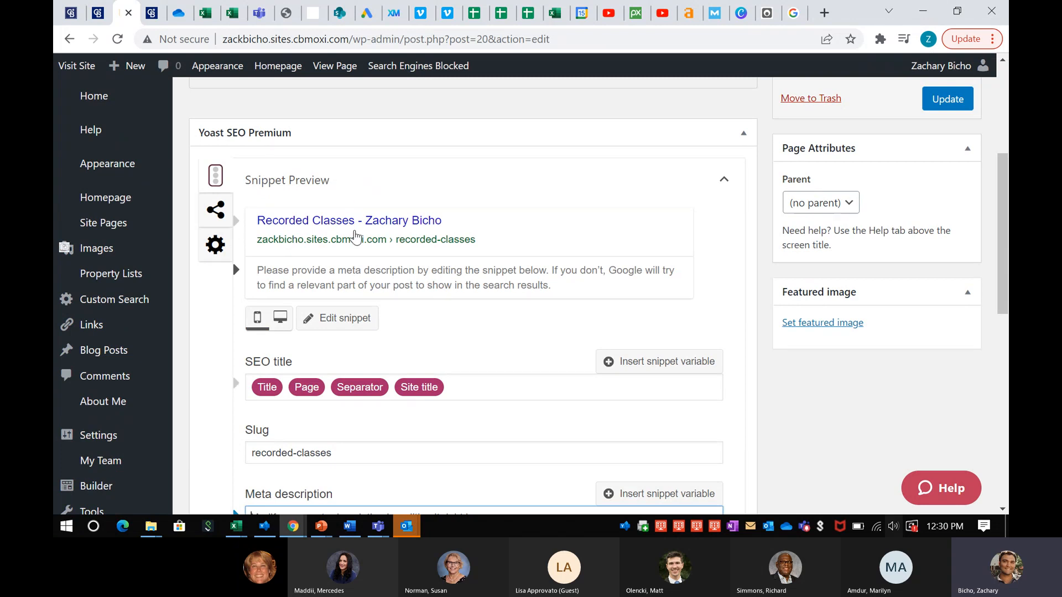
pyautogui.scroll(-1, 355, 237)
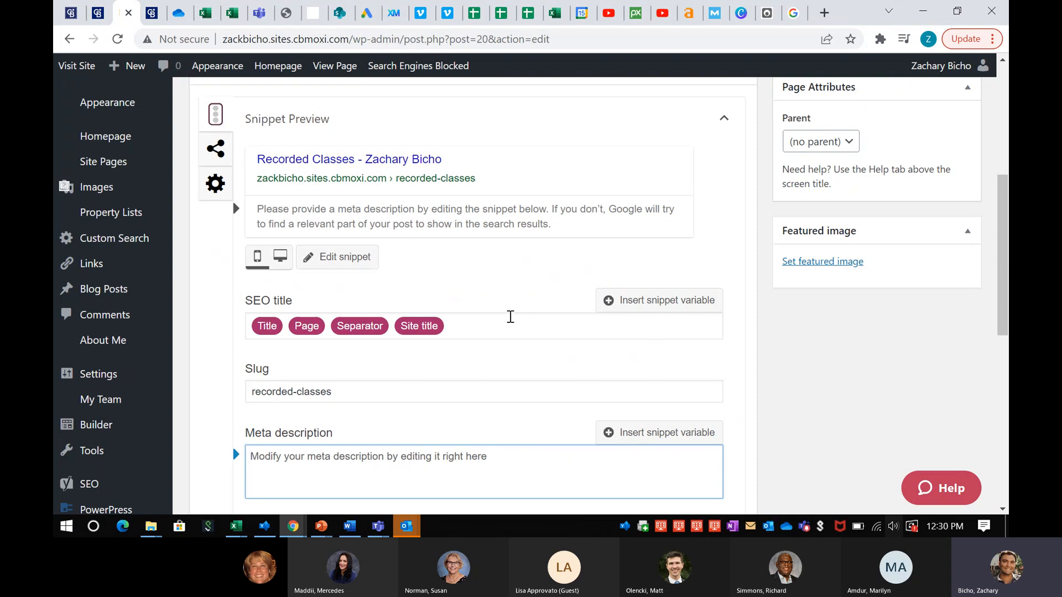
pyautogui.scroll(-1, 507, 317)
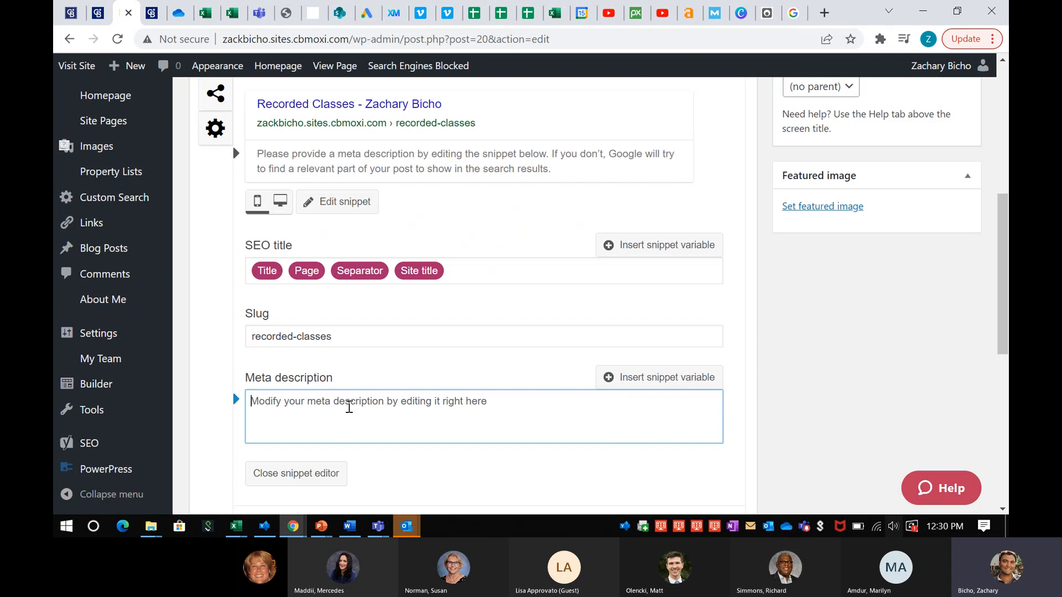
pyautogui.scroll(2, 305, 356)
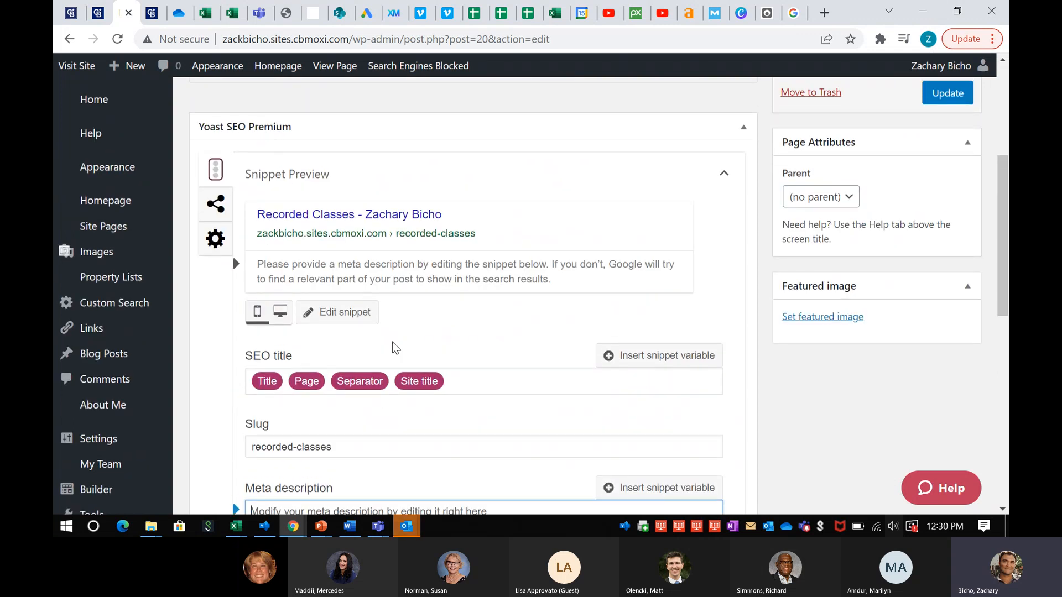
pyautogui.scroll(1, 460, 273)
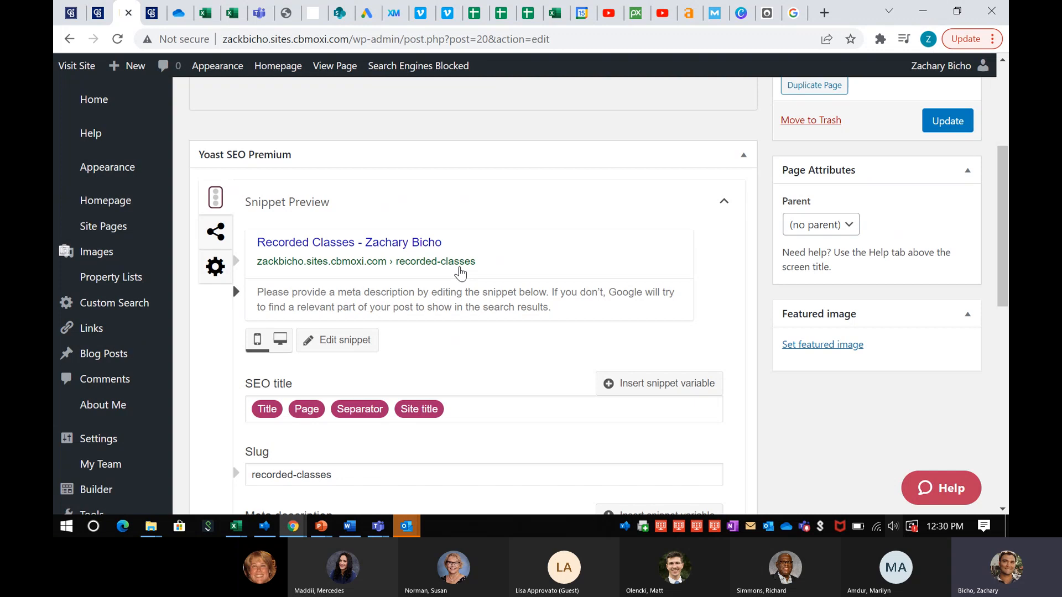
# Check the Google search query and Coldwell Banker home page, then return to the Recorded Classes editor
pyautogui.click(793, 12)
pyautogui.tripleClick(376, 78)
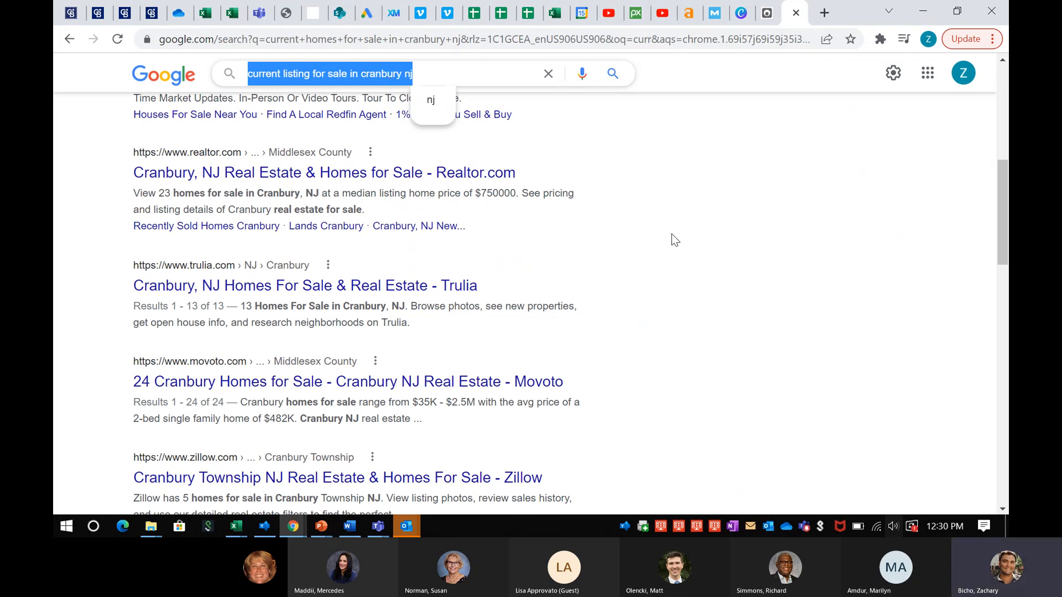
pyautogui.click(152, 16)
pyautogui.click(127, 18)
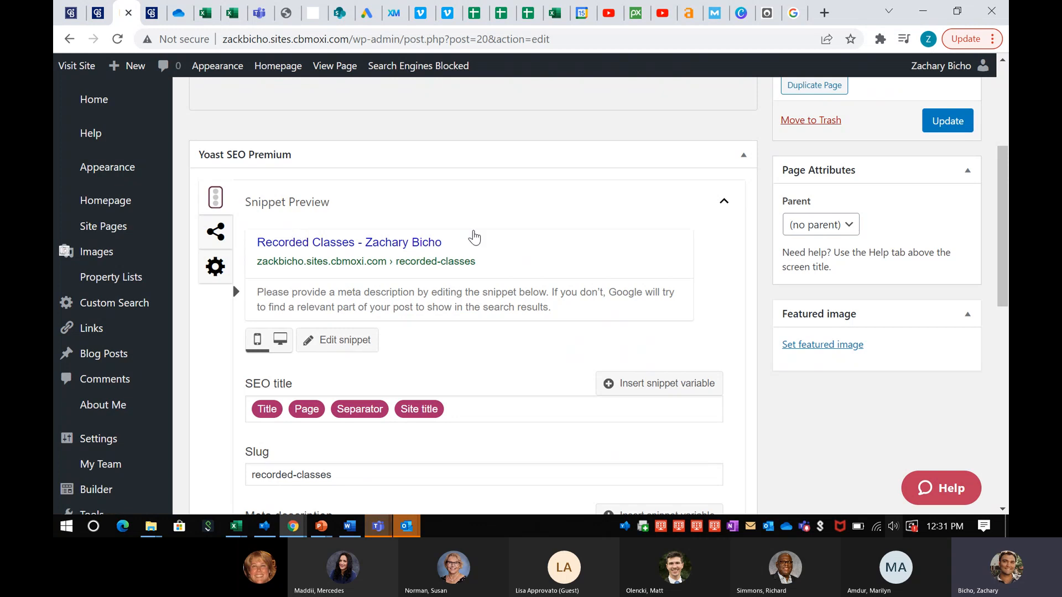
pyautogui.scroll(4, 383, 275)
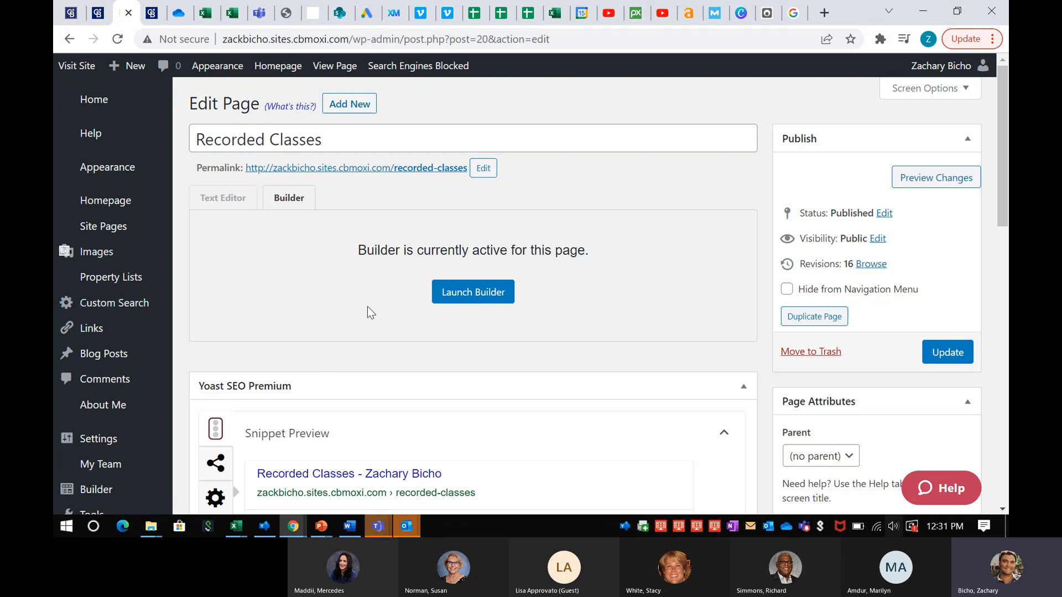
# Bring the MoxiWorks Website Building Part 2 Teams meeting forward and stop screen sharing
pyautogui.moveTo(135, 169)
pyautogui.moveTo(381, 526)
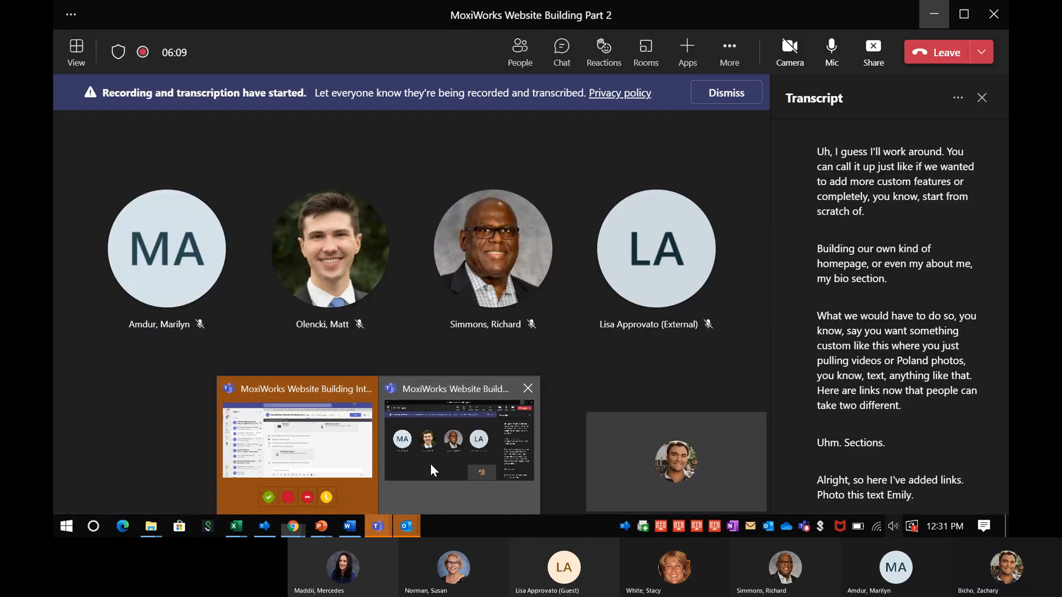
pyautogui.click(431, 463)
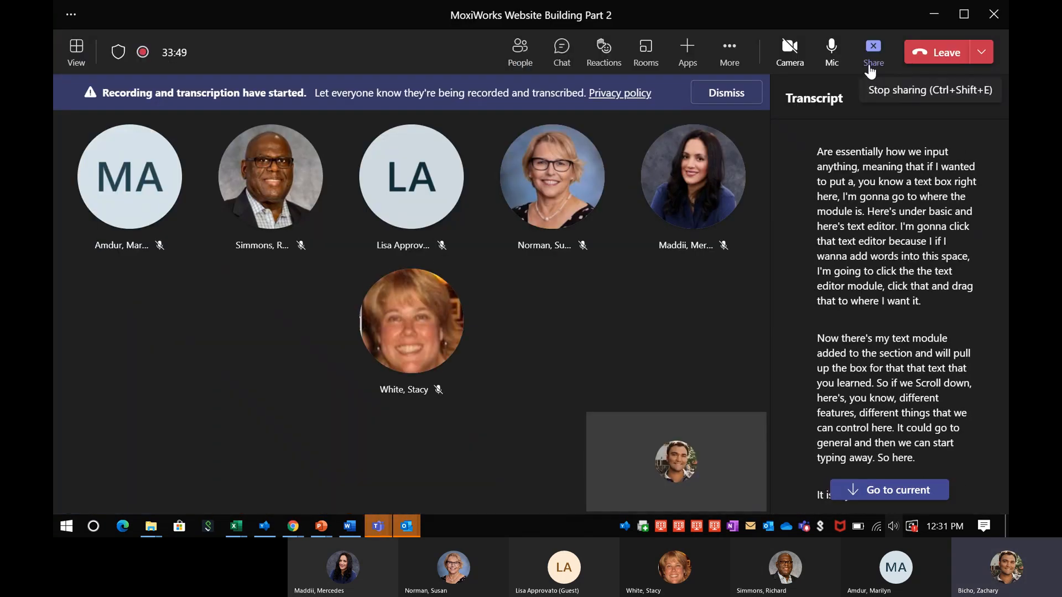
pyautogui.click(871, 55)
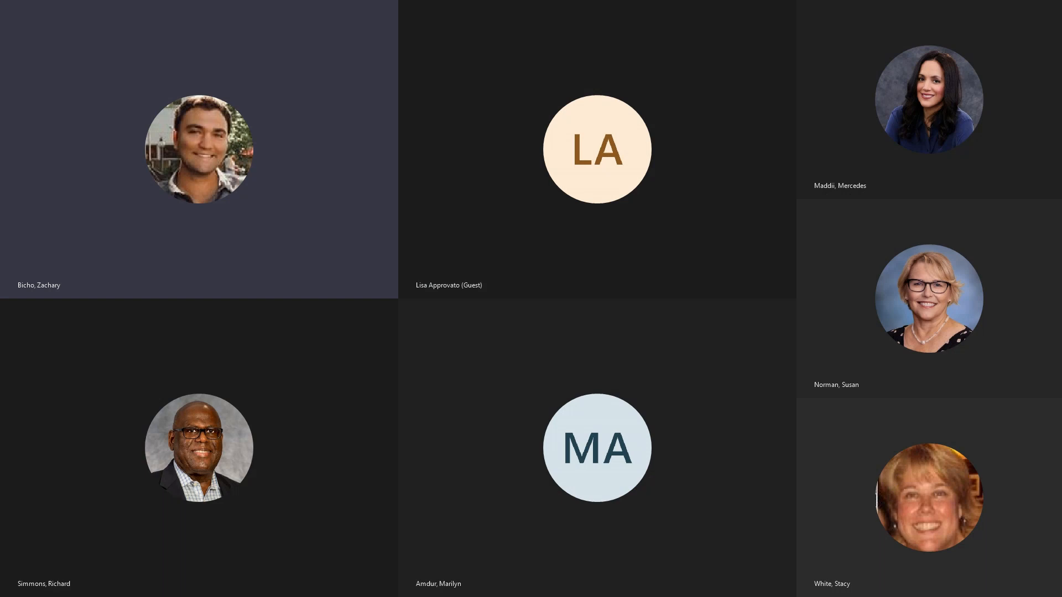